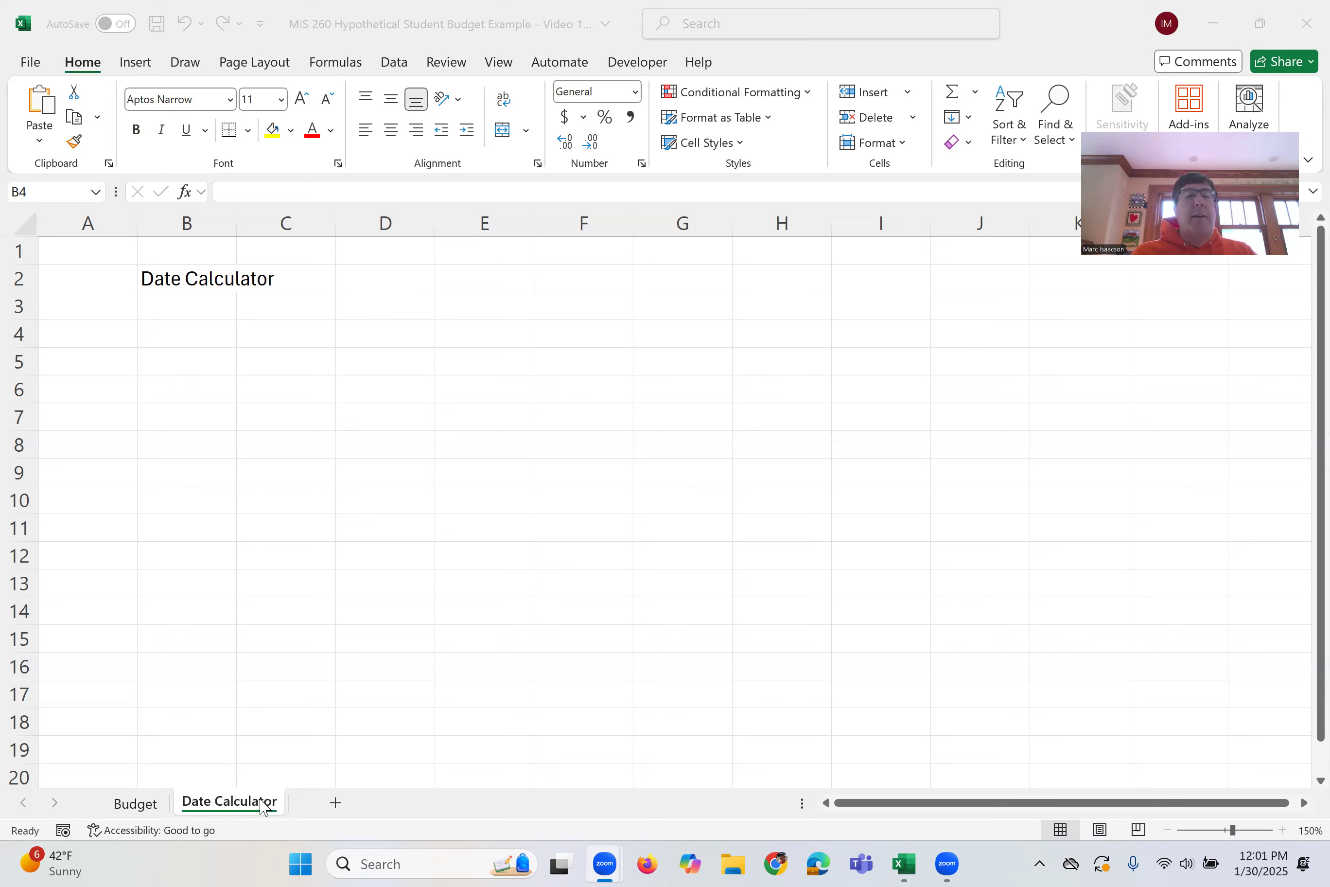
Label cell C4 "Today's Date" under the Date Calculator title and widen column C to fit it
{"action": "left_click", "coordinate": [172, 280]}
{"action": "left_click", "coordinate": [171, 280]}
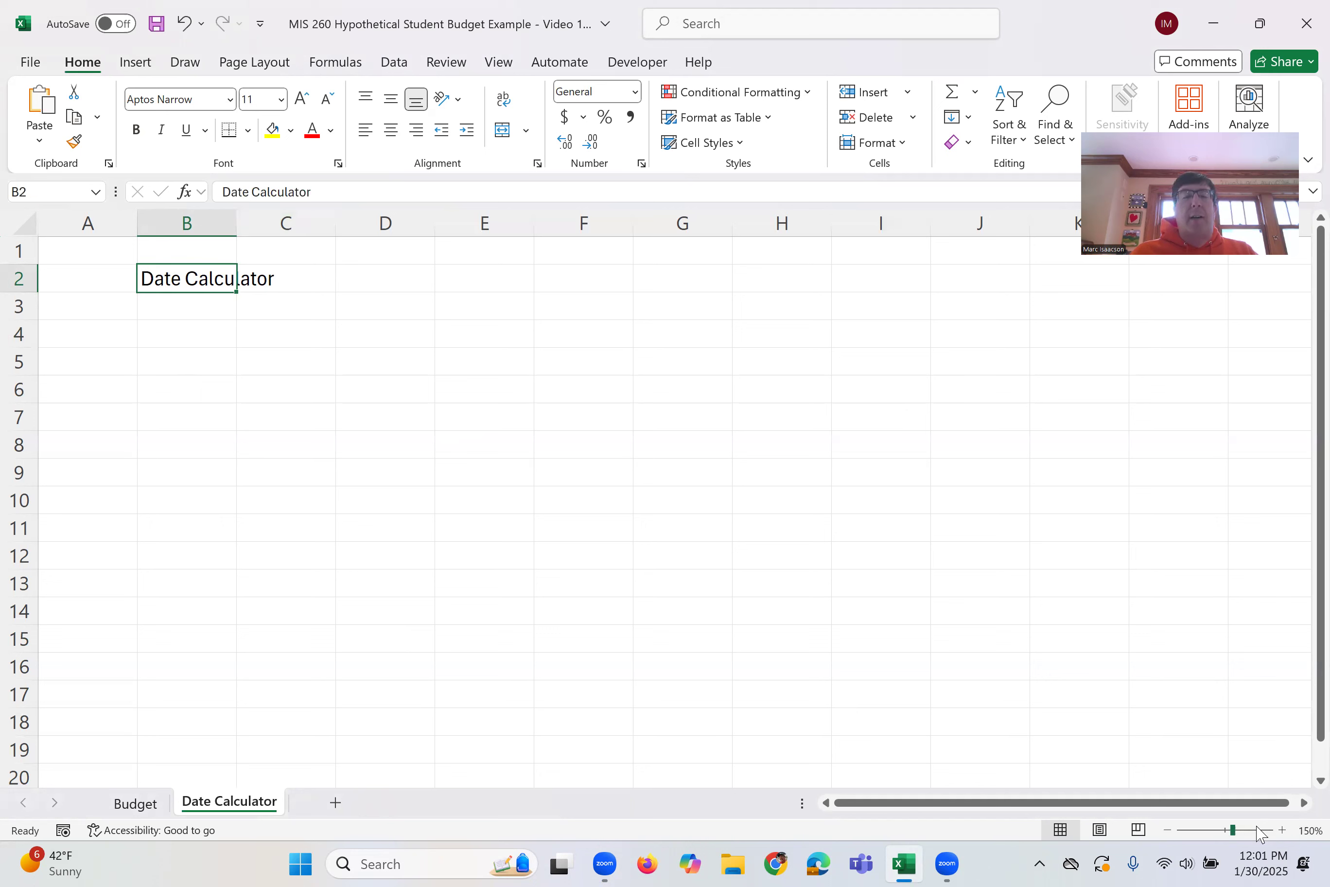
{"action": "left_click", "coordinate": [281, 334]}
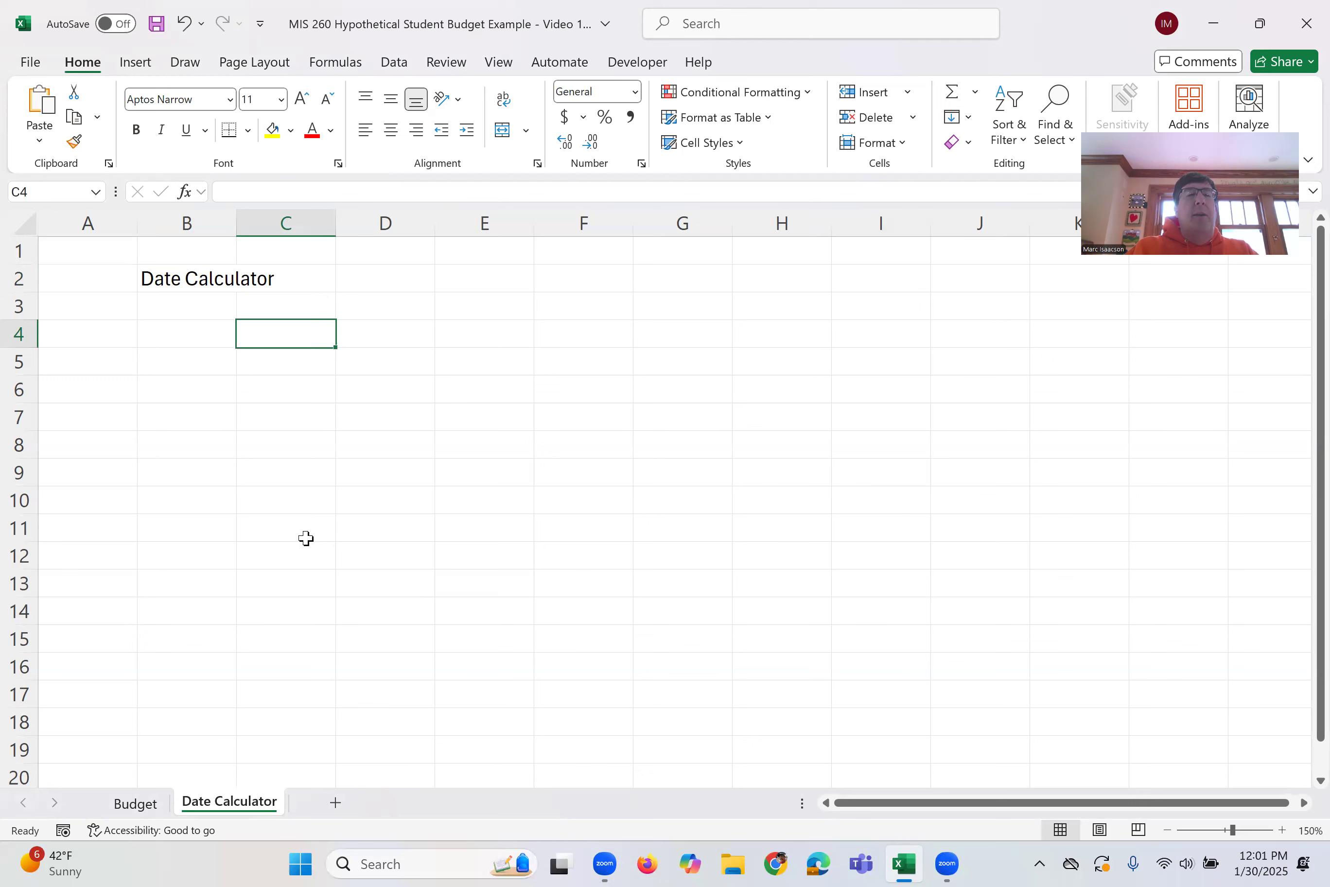
{"action": "type", "text": "Today"}
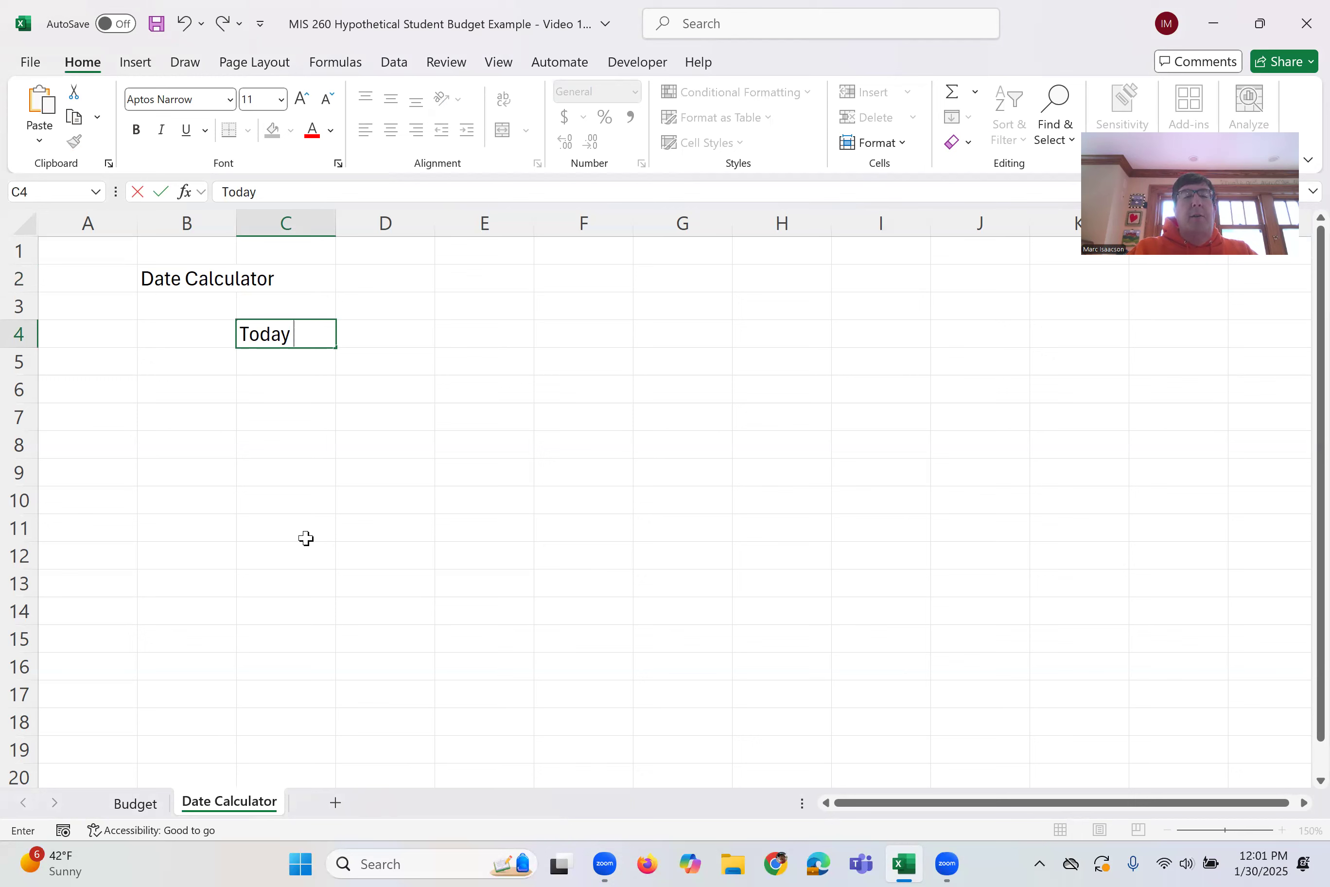
{"action": "type", "text": " 's Date"}
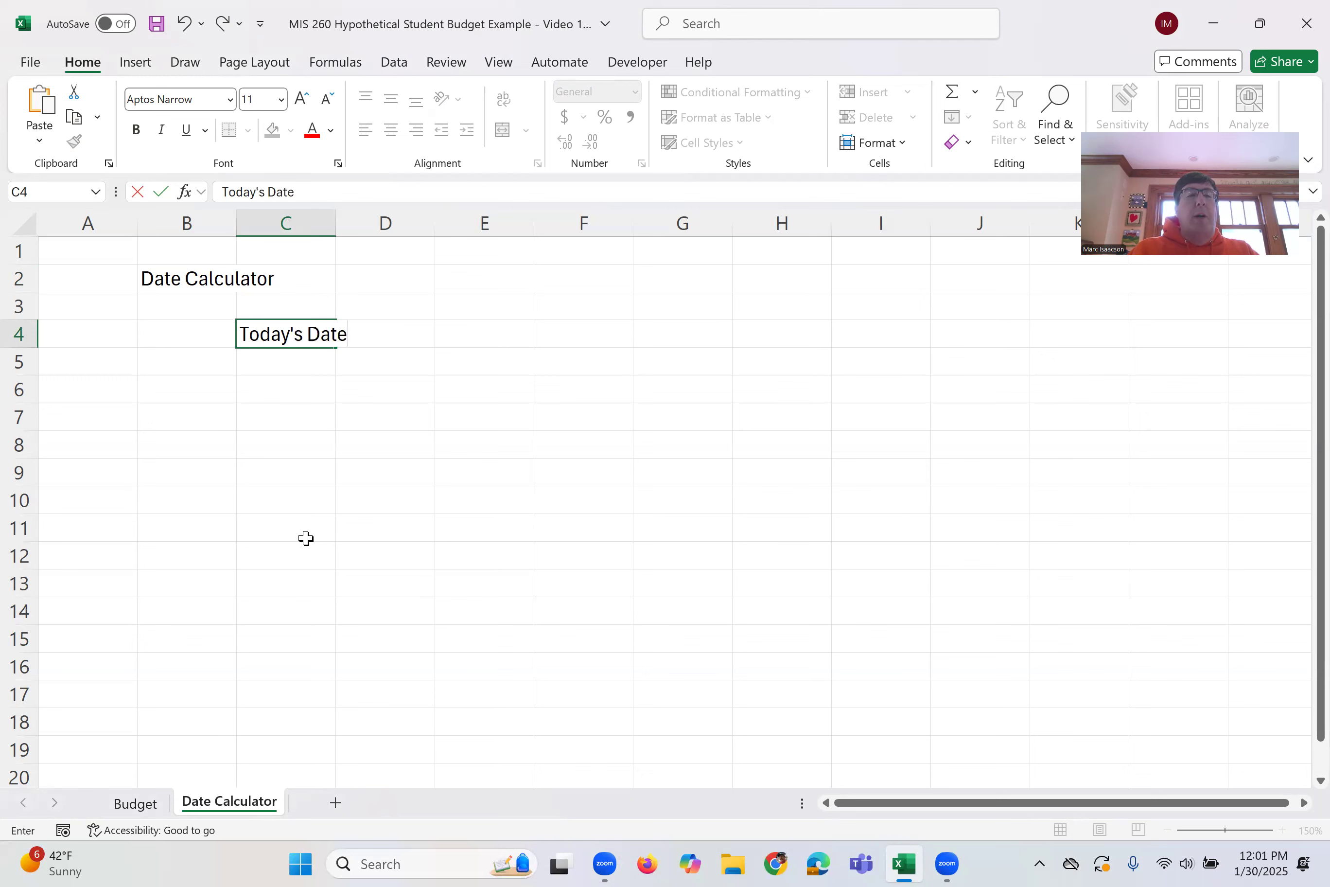
{"action": "key", "text": "Return"}
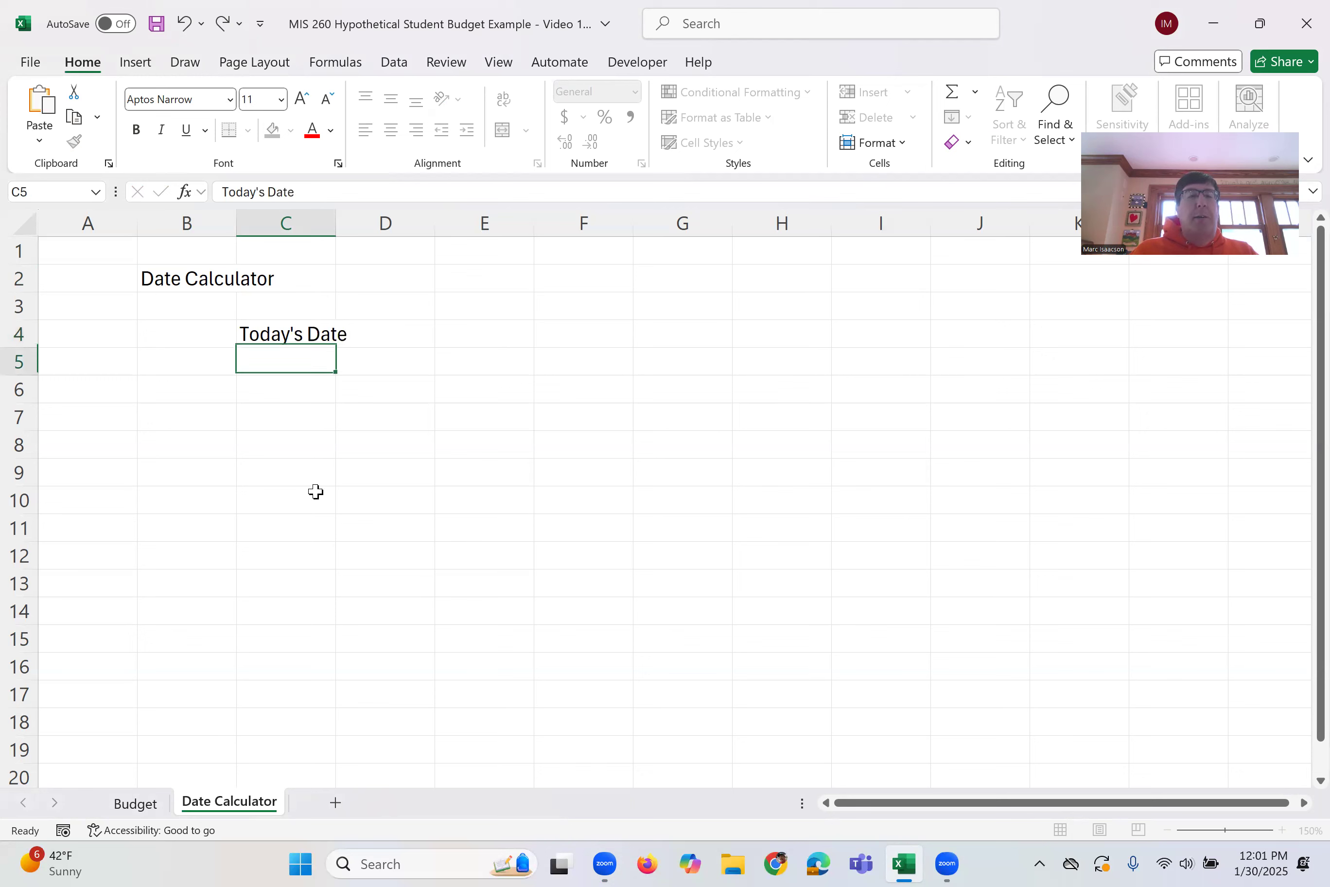
{"action": "left_click_drag", "start_coordinate": [339, 223], "coordinate": [367, 226]}
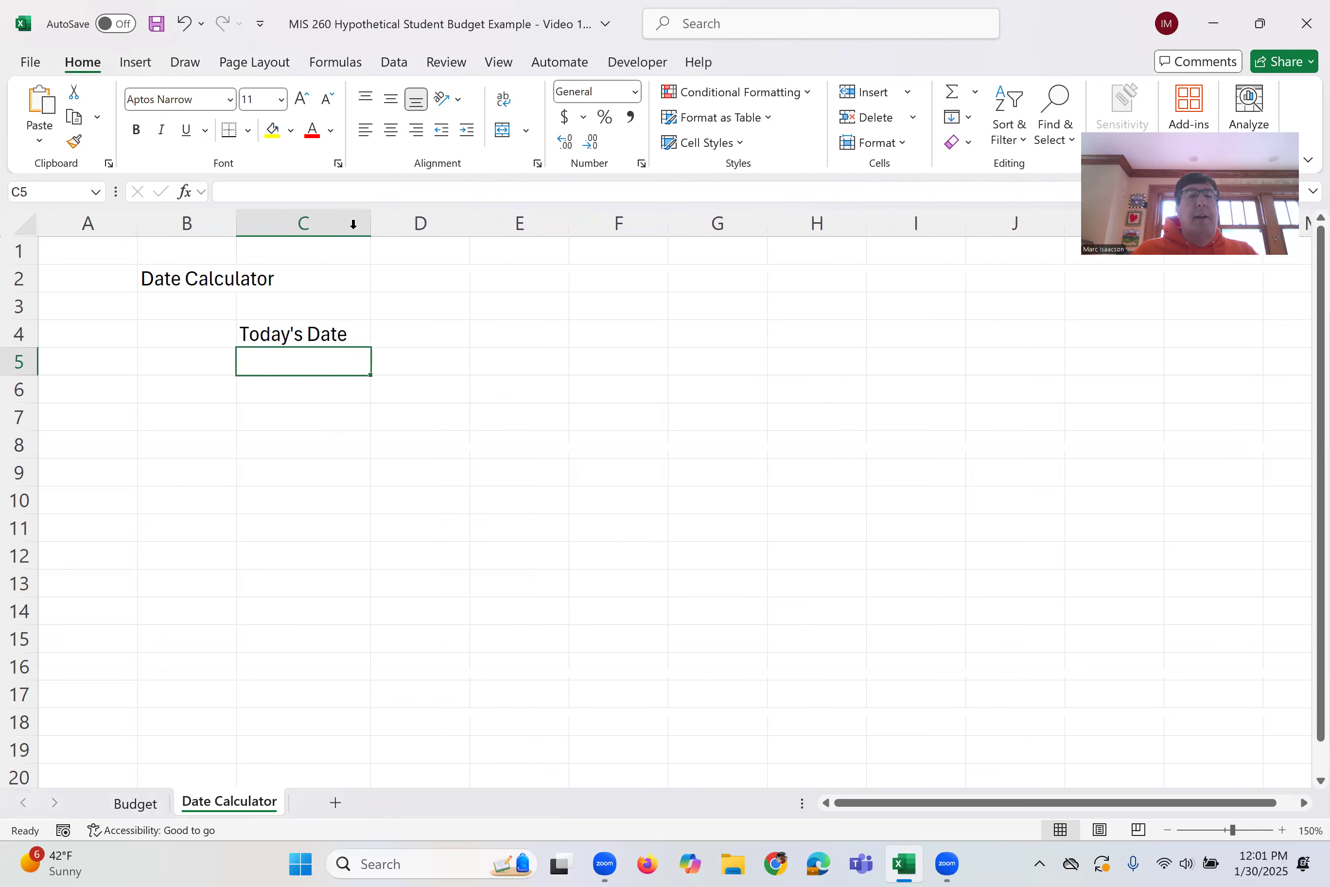
Enter the formula =TODAY() in D4 beside the Today's Date label and reopen it to review
{"action": "left_click", "coordinate": [443, 341]}
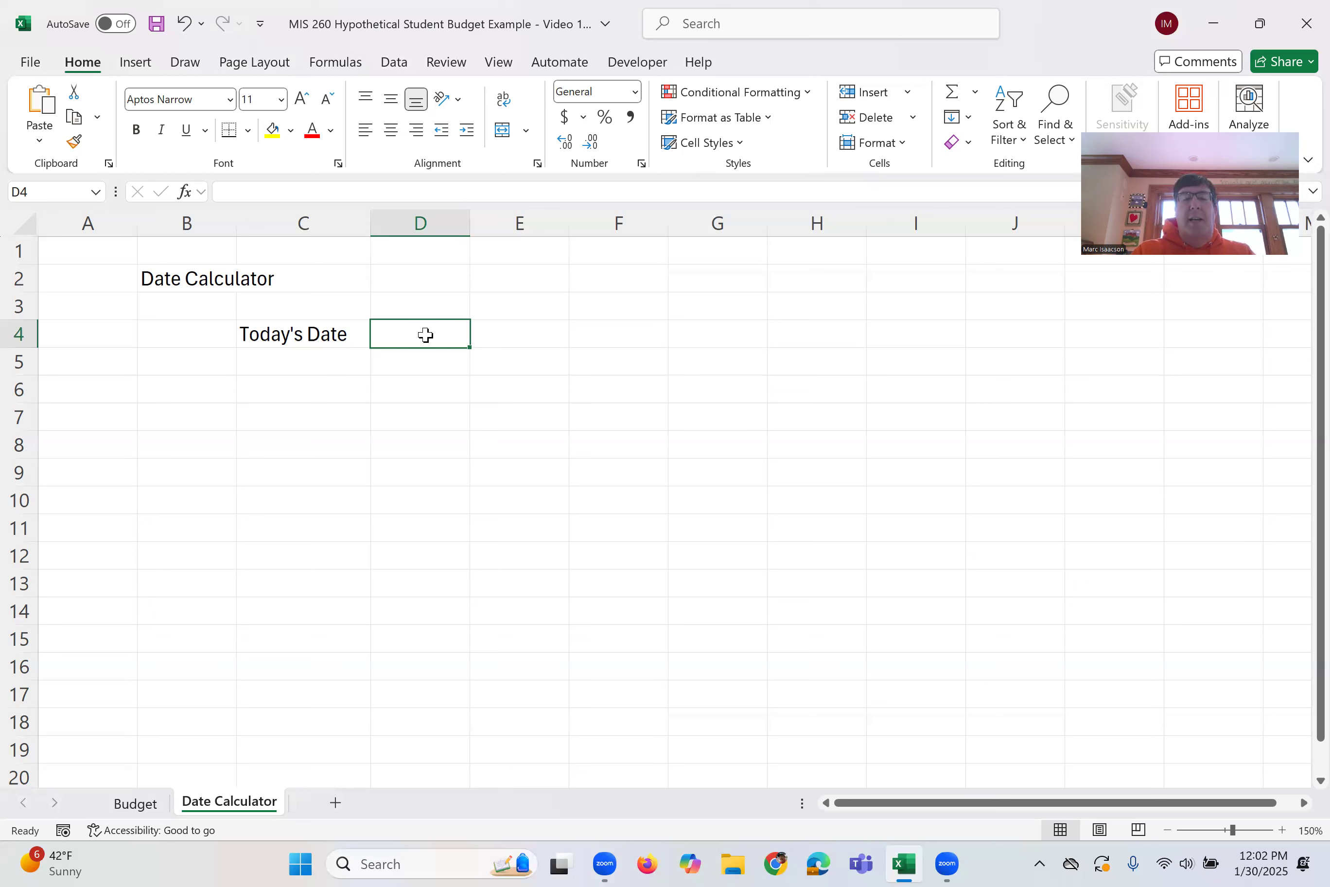
{"action": "type", "text": "="}
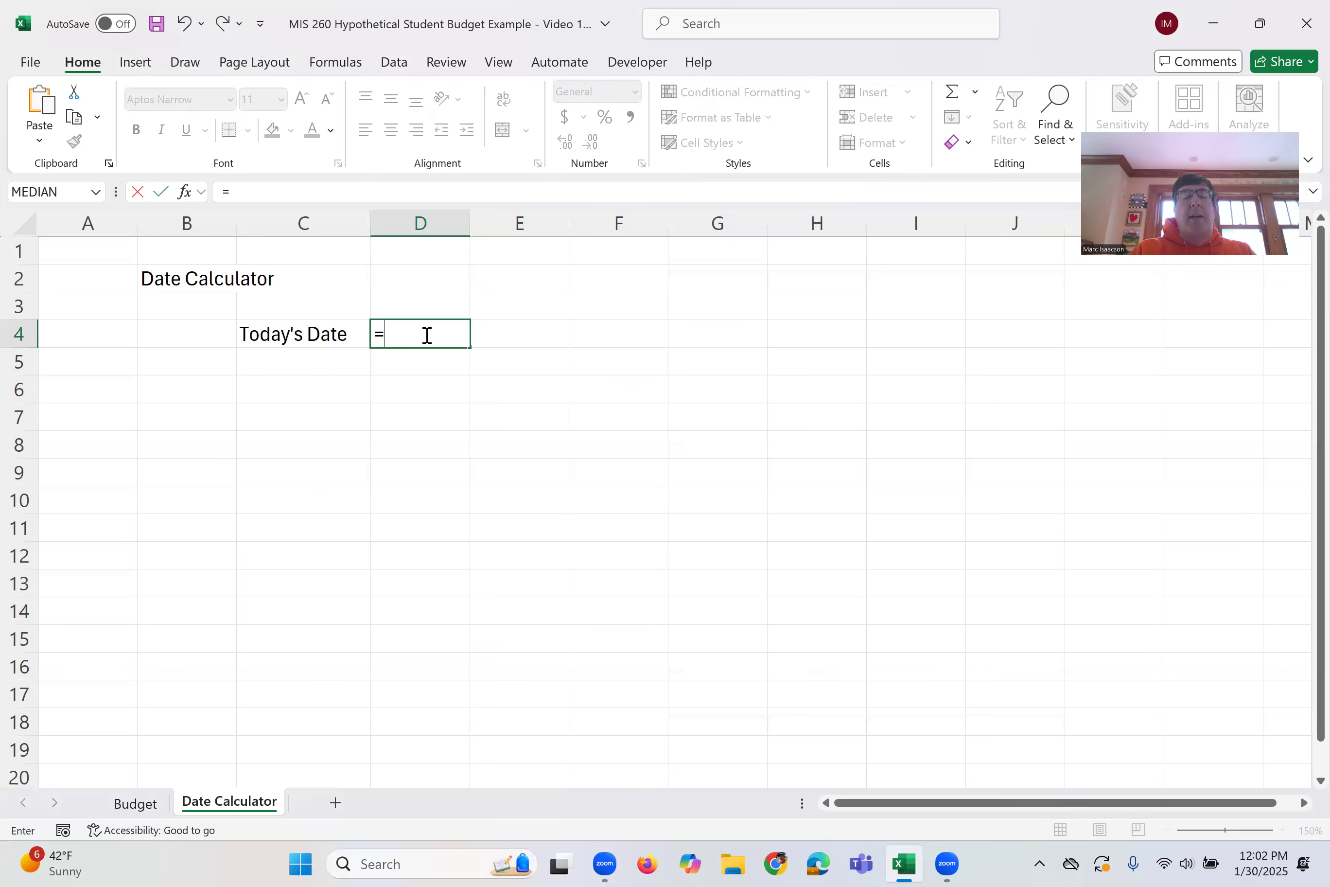
{"action": "type", "text": "today"}
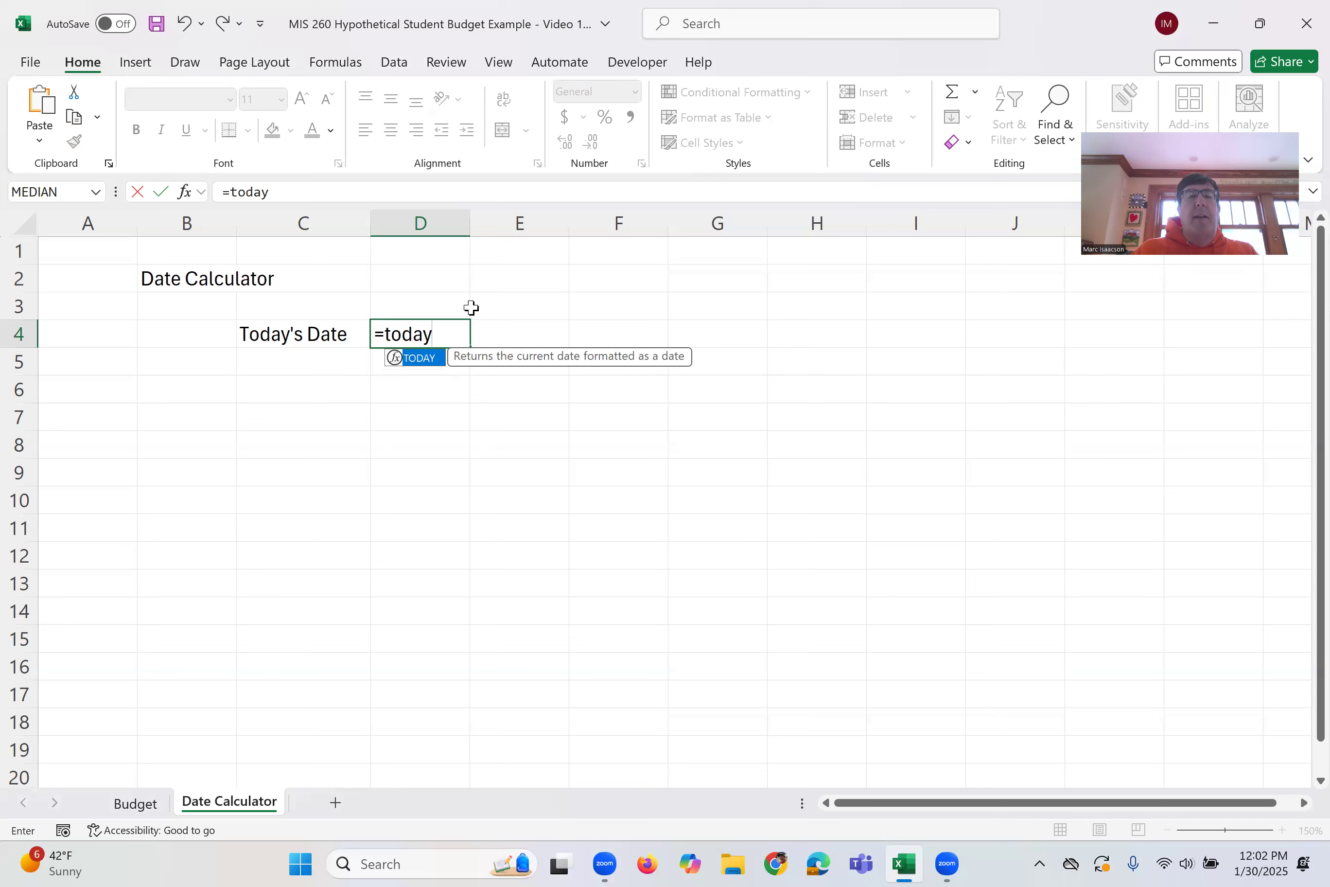
{"action": "type", "text": "("}
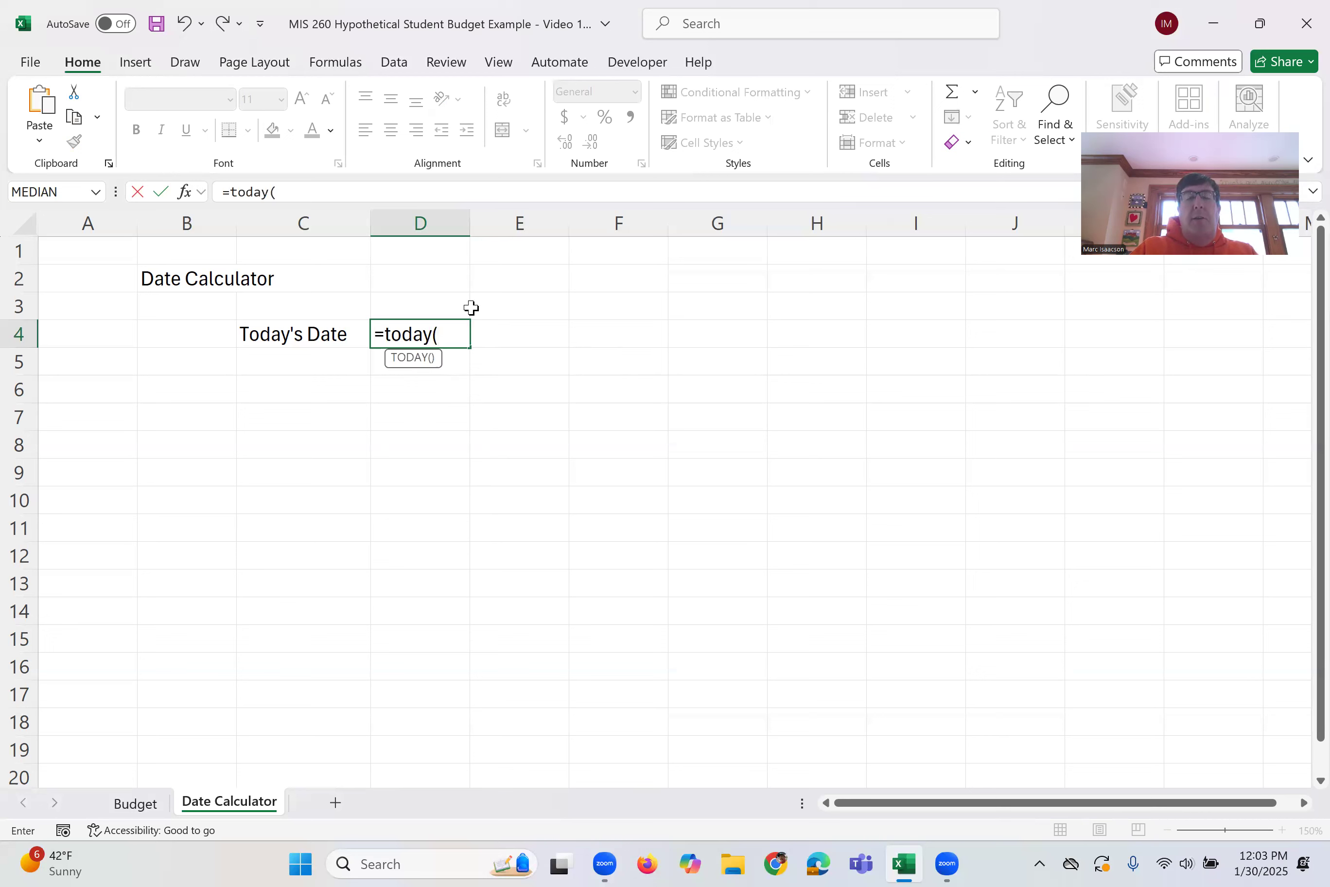
{"action": "type", "text": ")"}
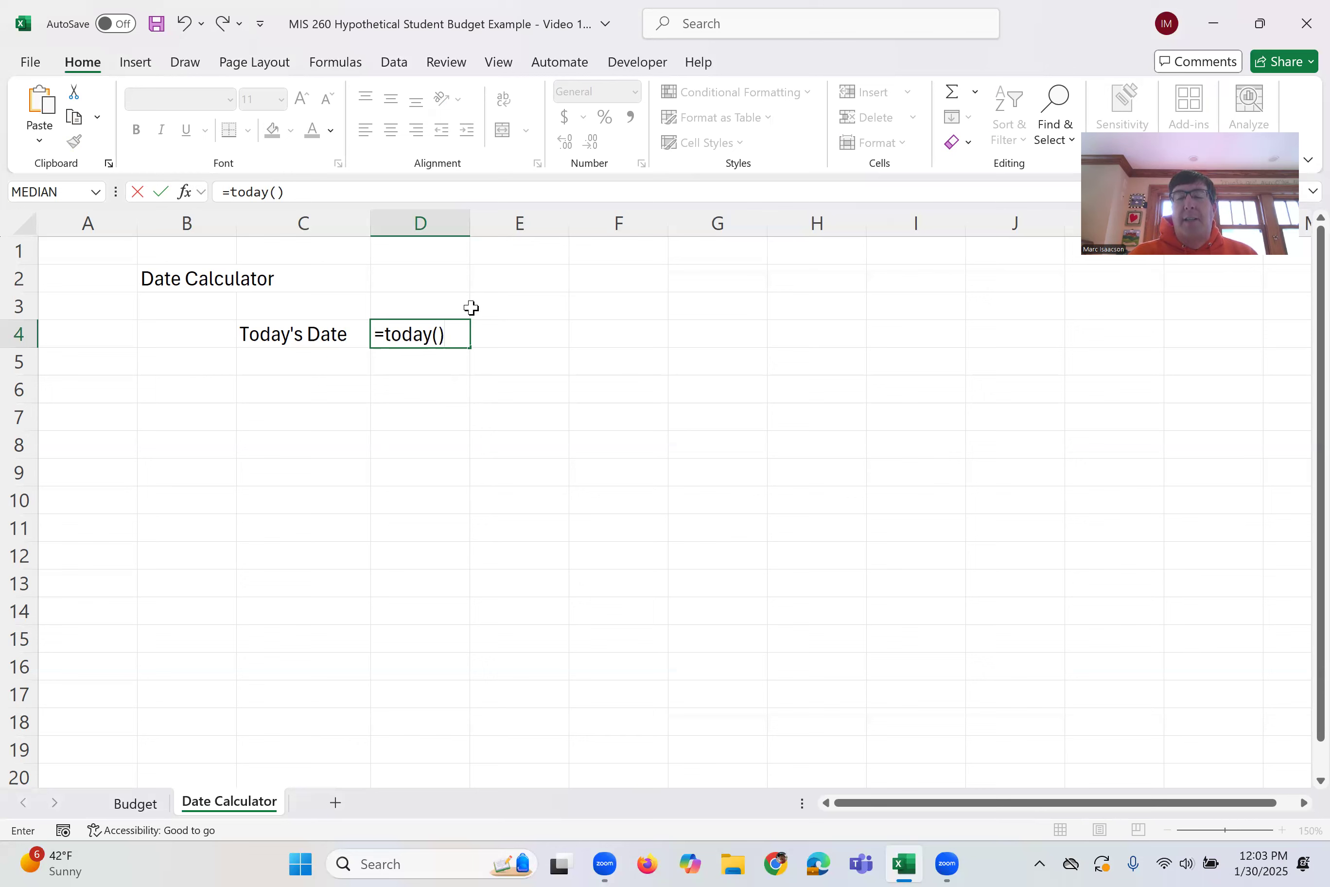
{"action": "key", "text": "Return"}
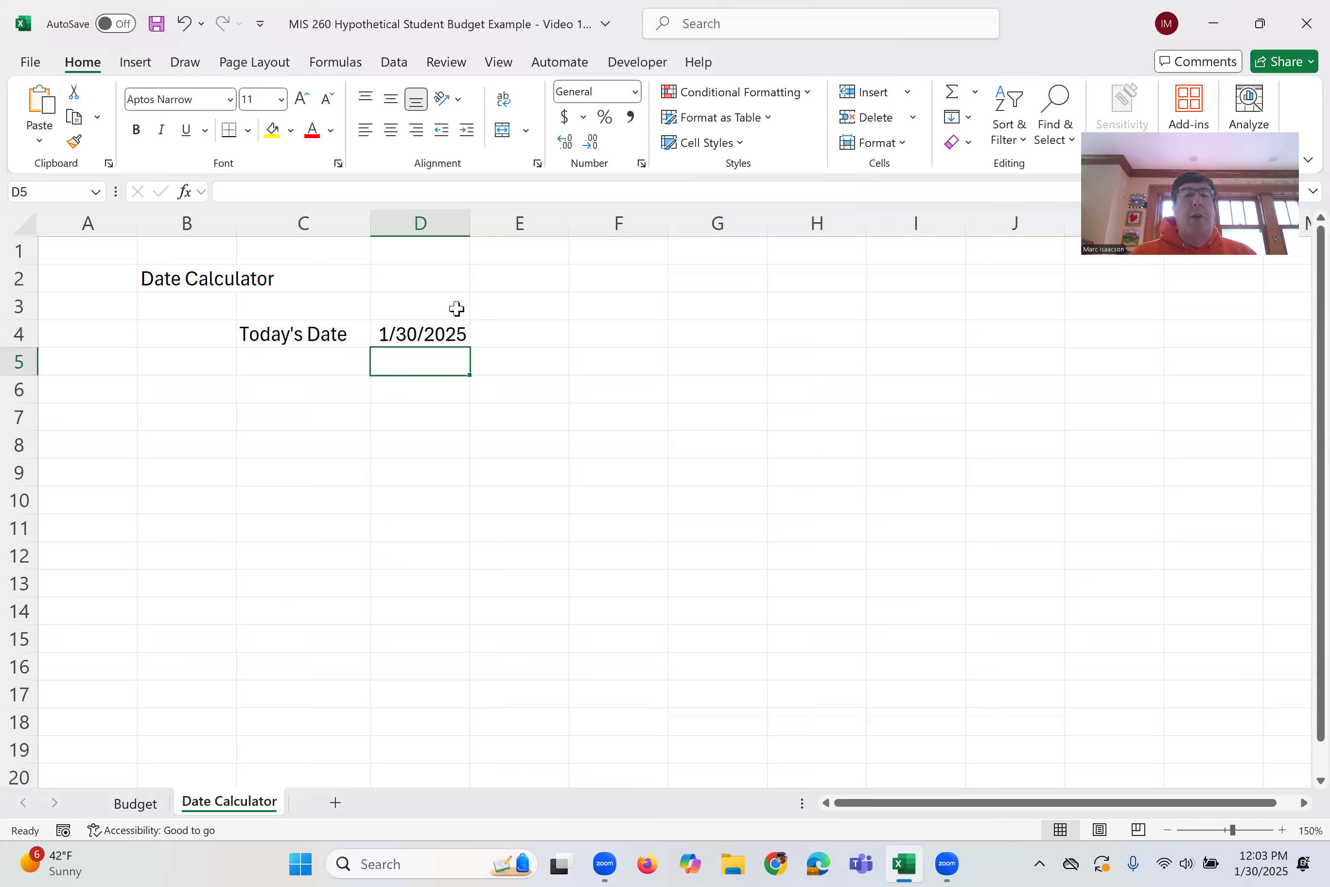
{"action": "left_click", "coordinate": [419, 333]}
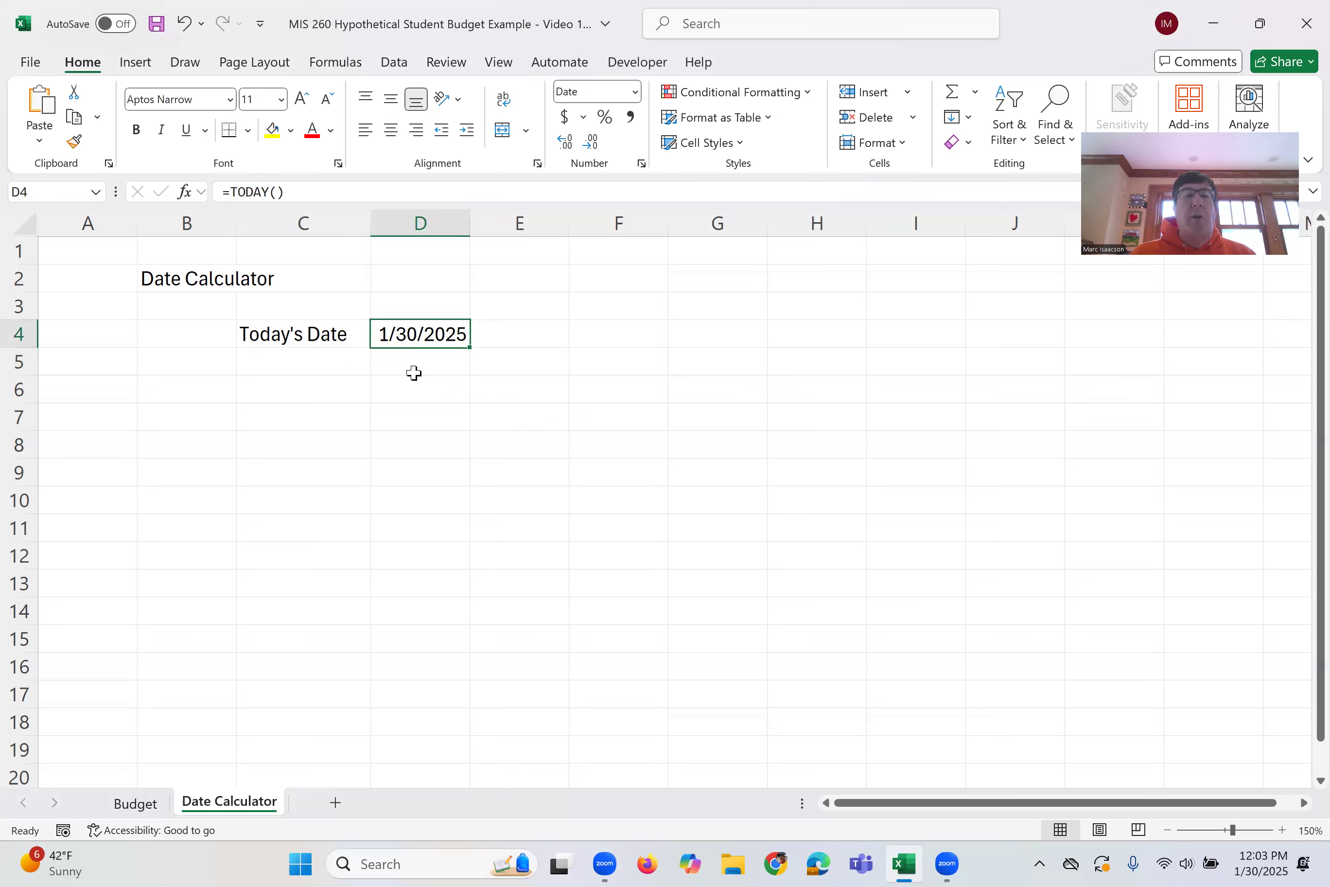
{"action": "double_click", "coordinate": [421, 333]}
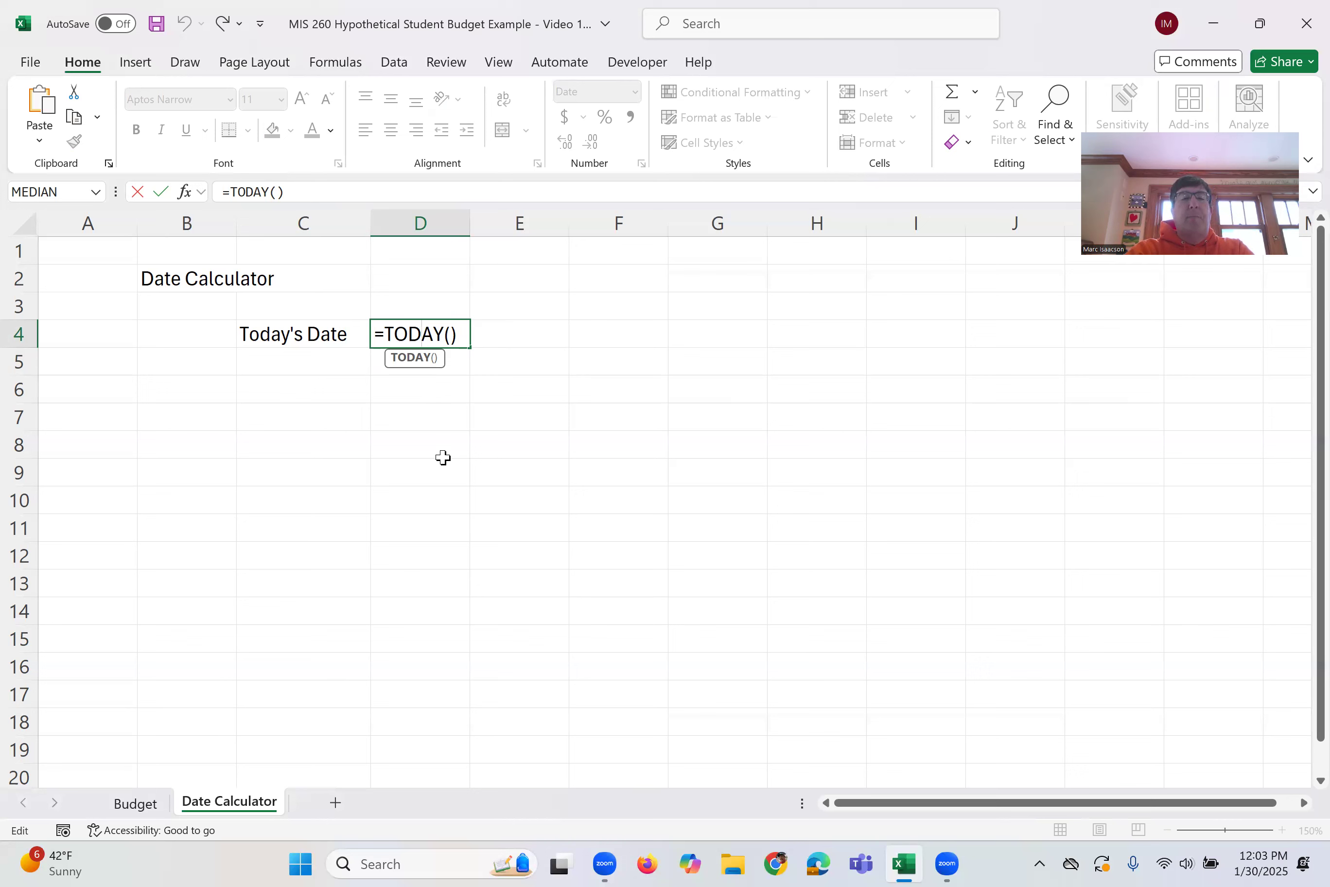
{"action": "key", "text": "Return"}
Label C6 "Date in Past" and enter the date 9/01/2002 beside it in D6
{"action": "key", "text": "Return"}
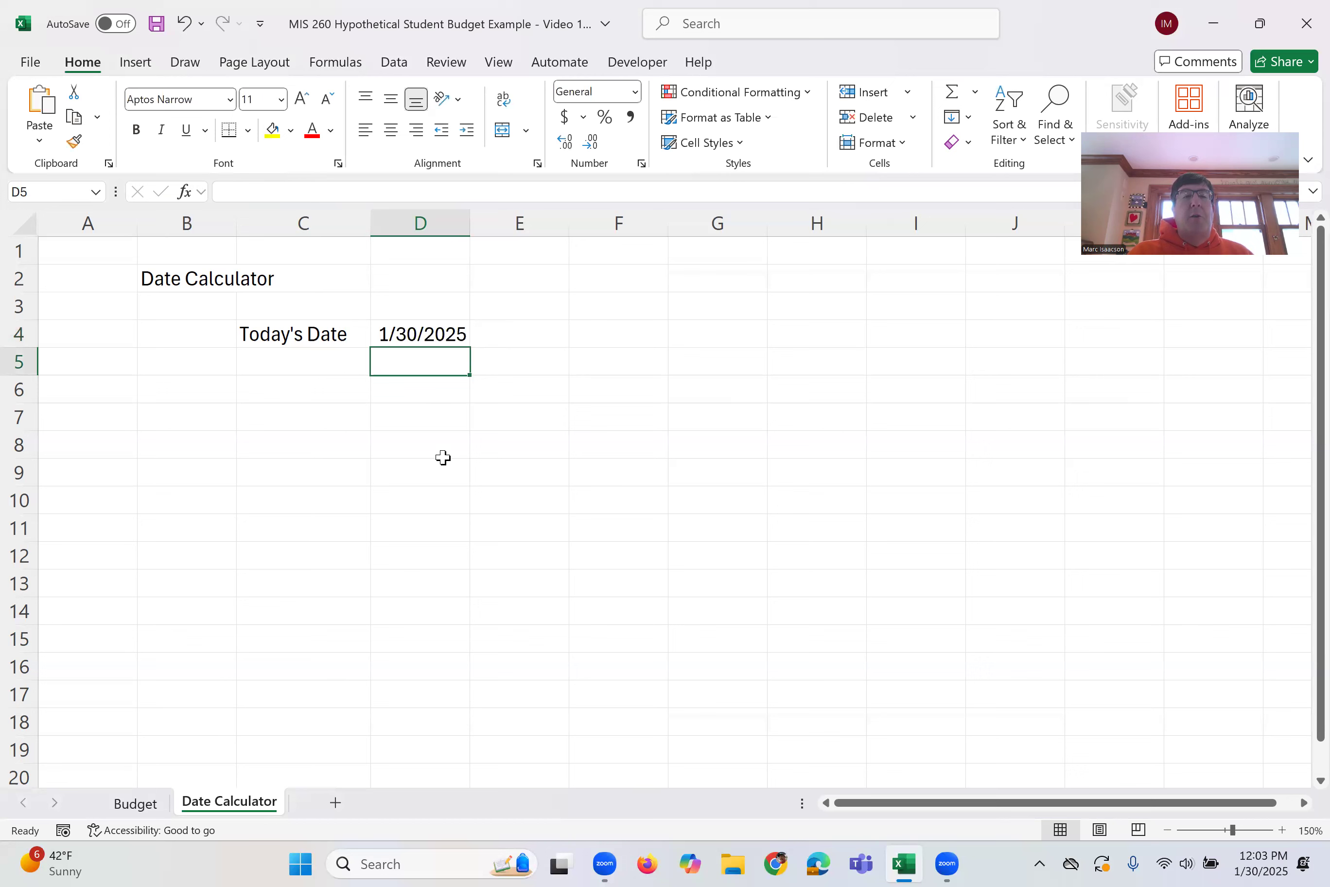
{"action": "key", "text": "Return"}
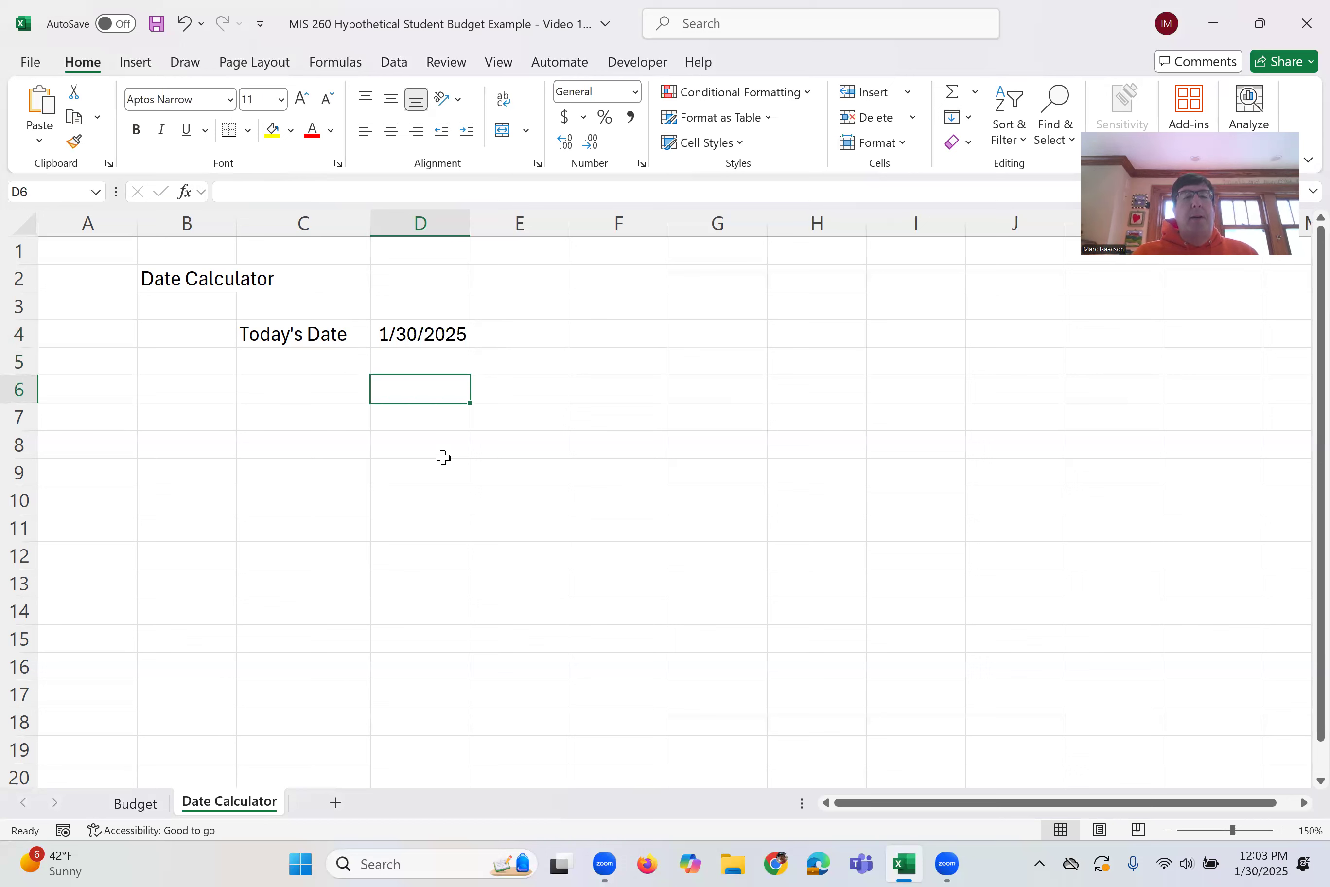
{"action": "key", "text": "Left"}
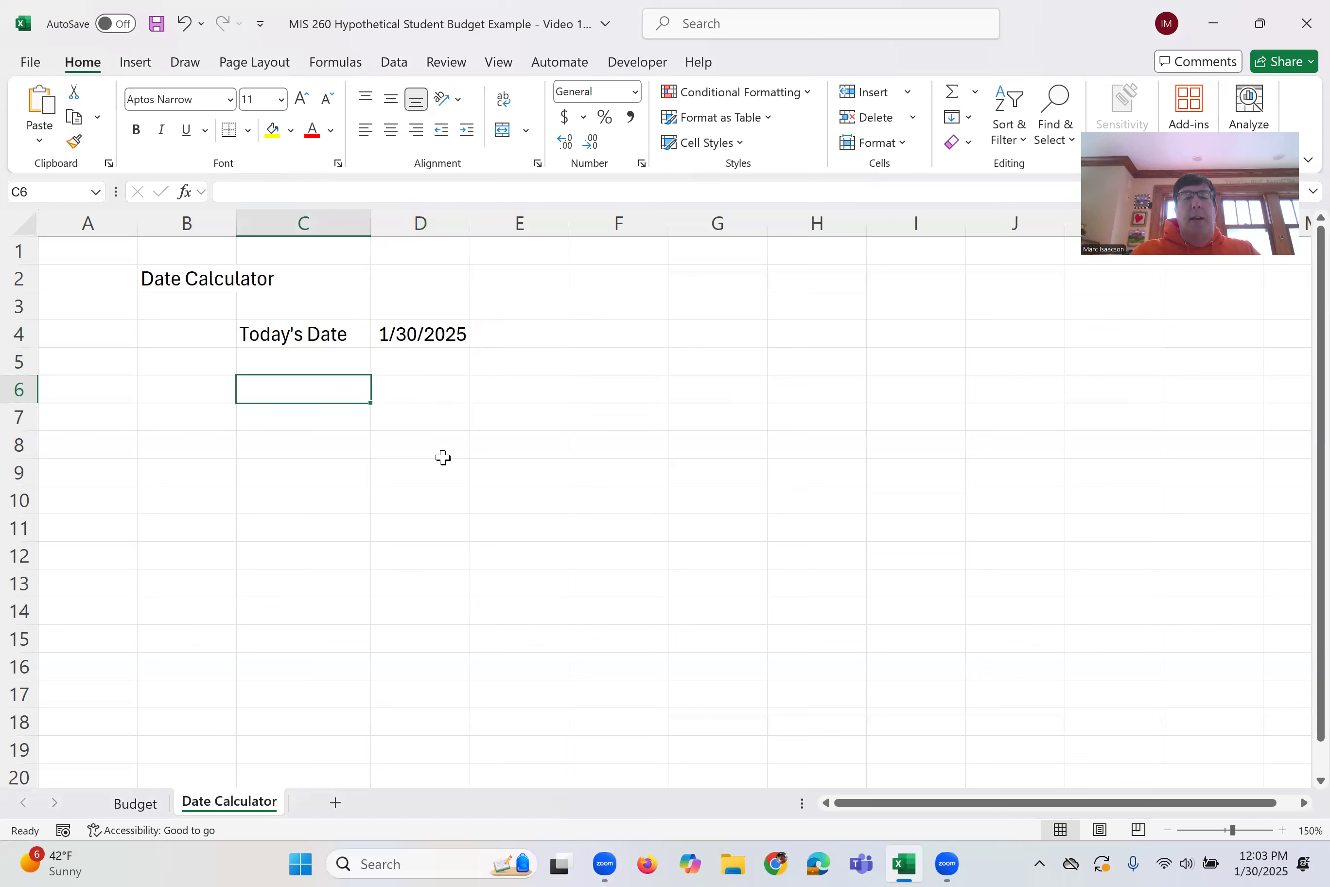
{"action": "type", "text": "Da"}
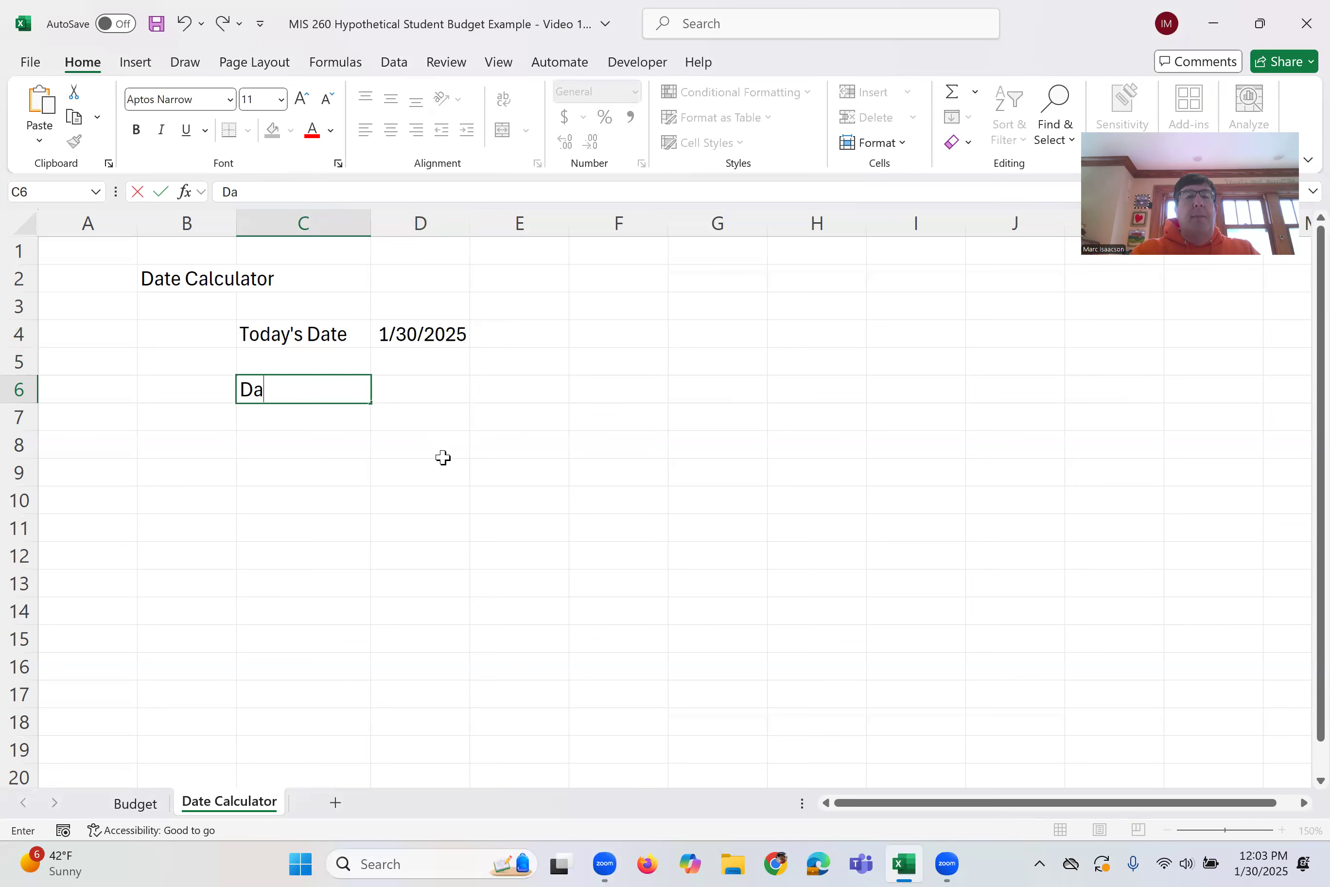
{"action": "type", "text": "te in Past"}
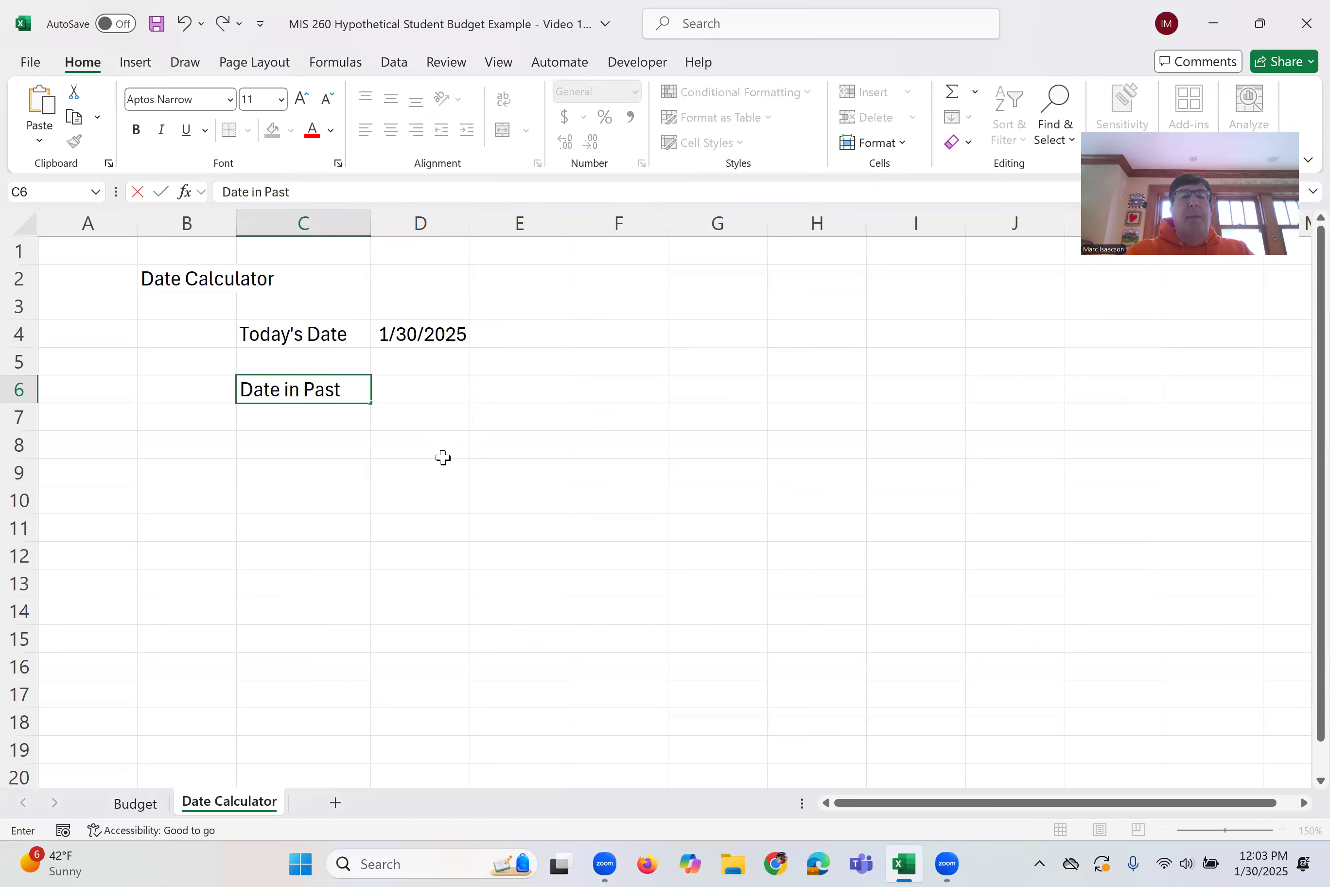
{"action": "key", "text": "Tab"}
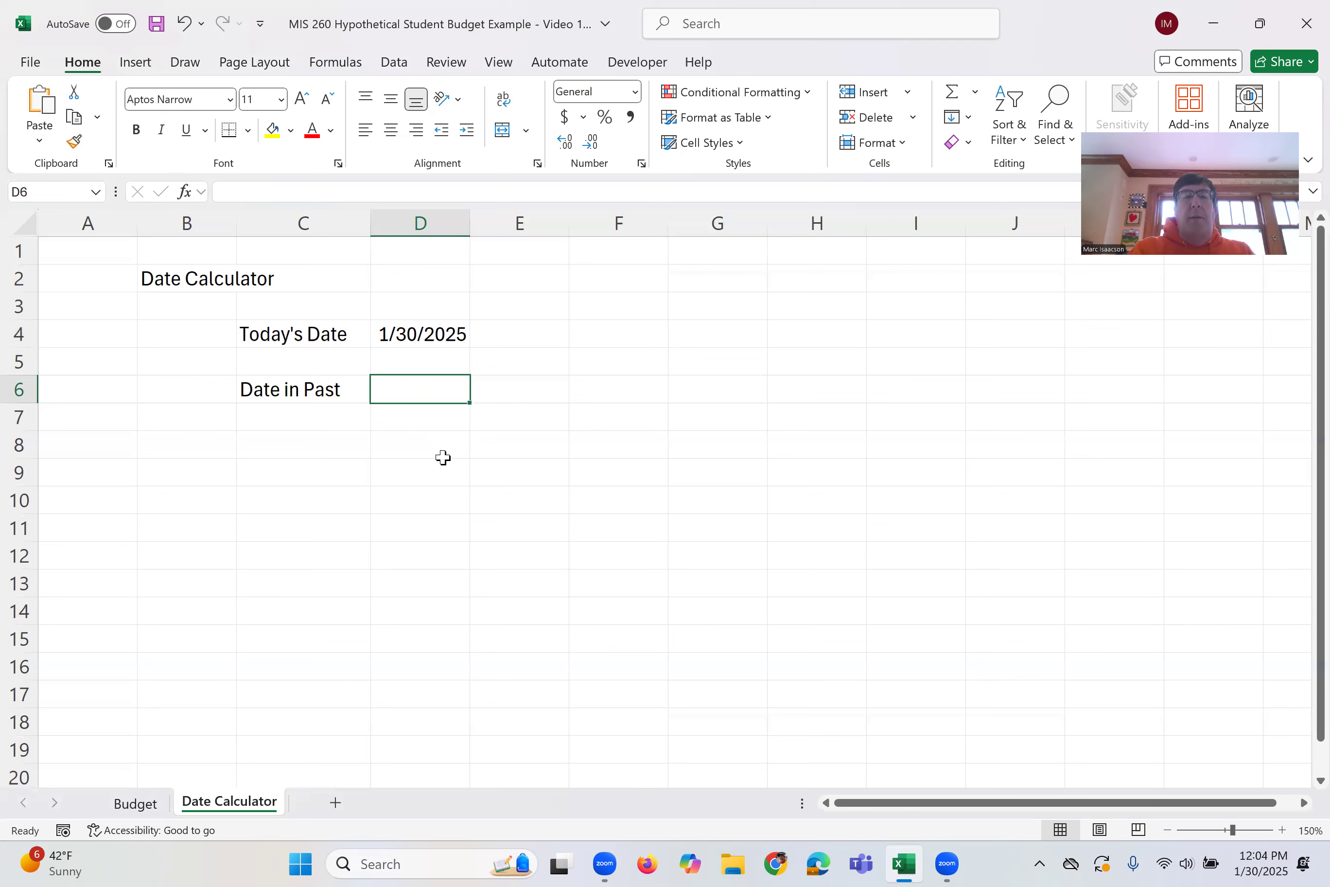
{"action": "type", "text": "9/01/"}
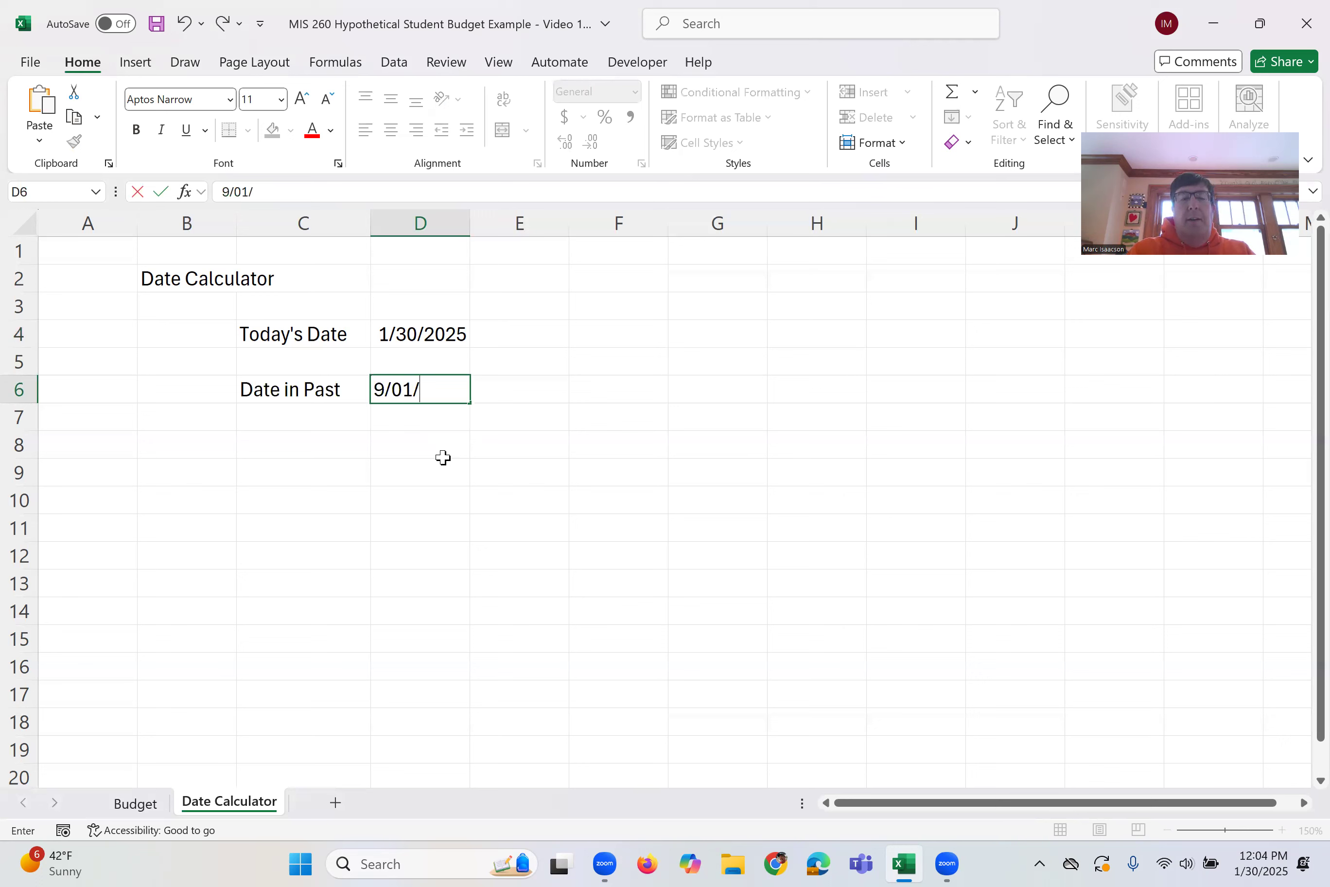
{"action": "type", "text": "2002"}
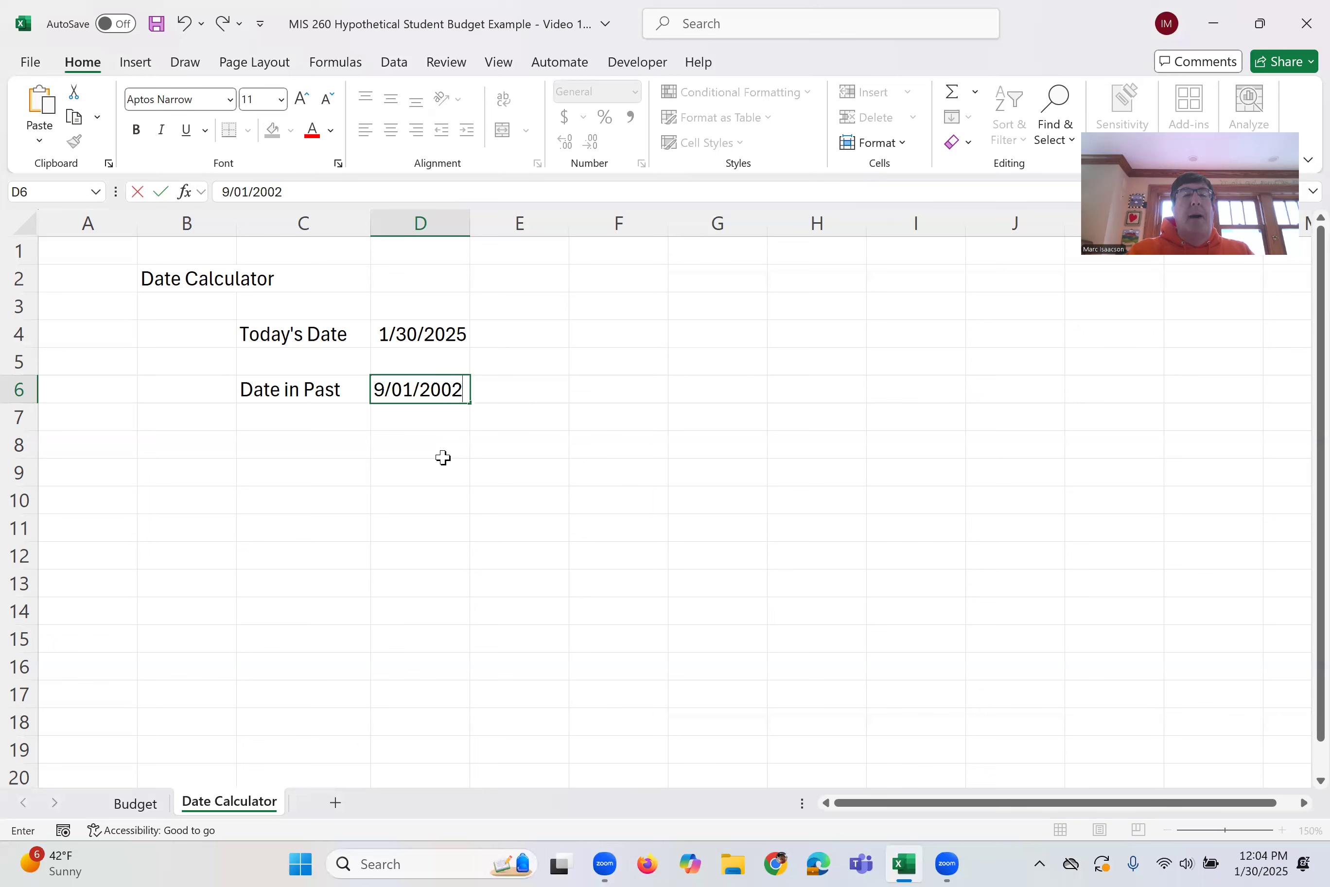
{"action": "key", "text": "Return"}
{"action": "key", "text": "Return"}
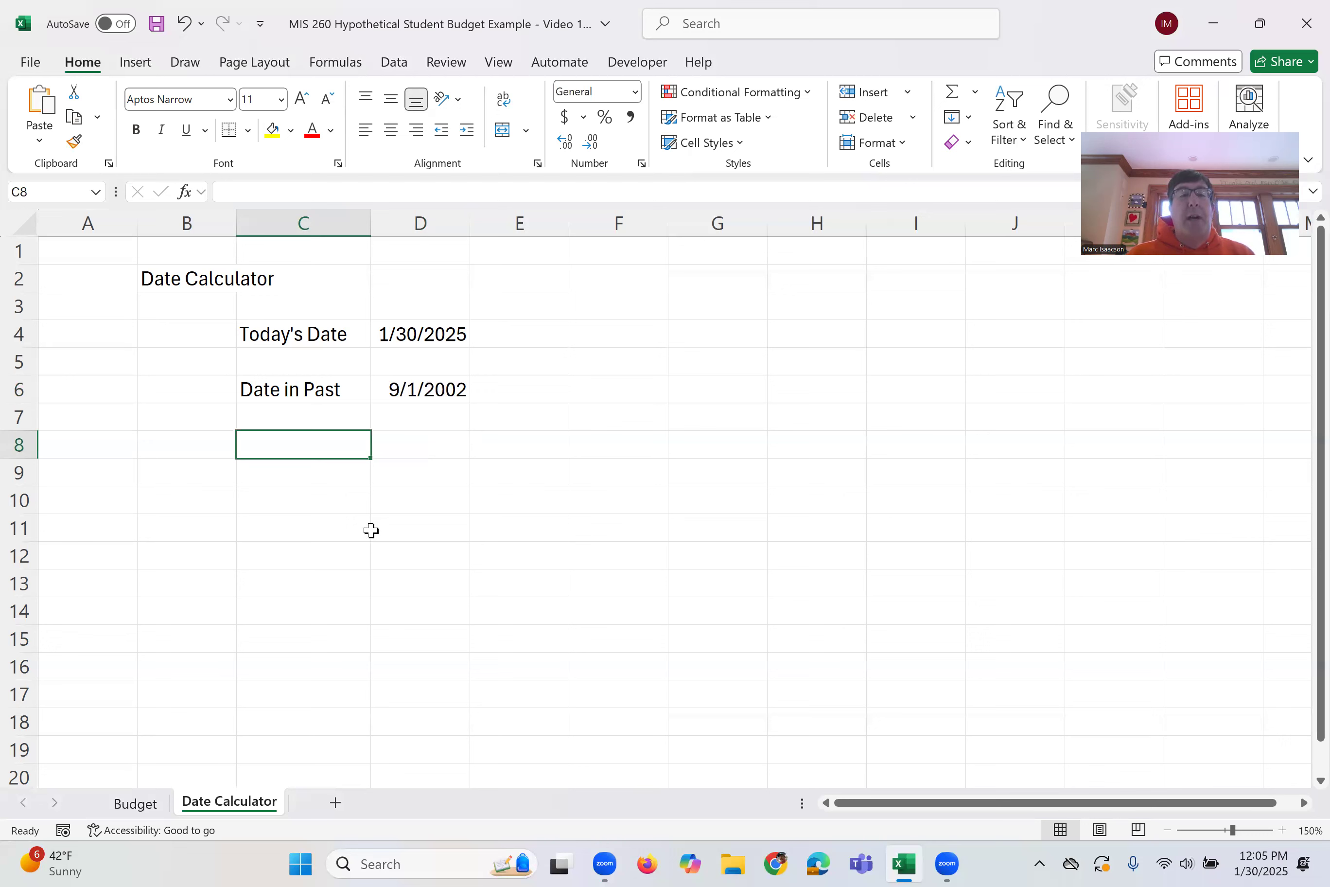
In D8, enter a formula subtracting the past date in D6 from today's date in D4
{"action": "left_click", "coordinate": [413, 441]}
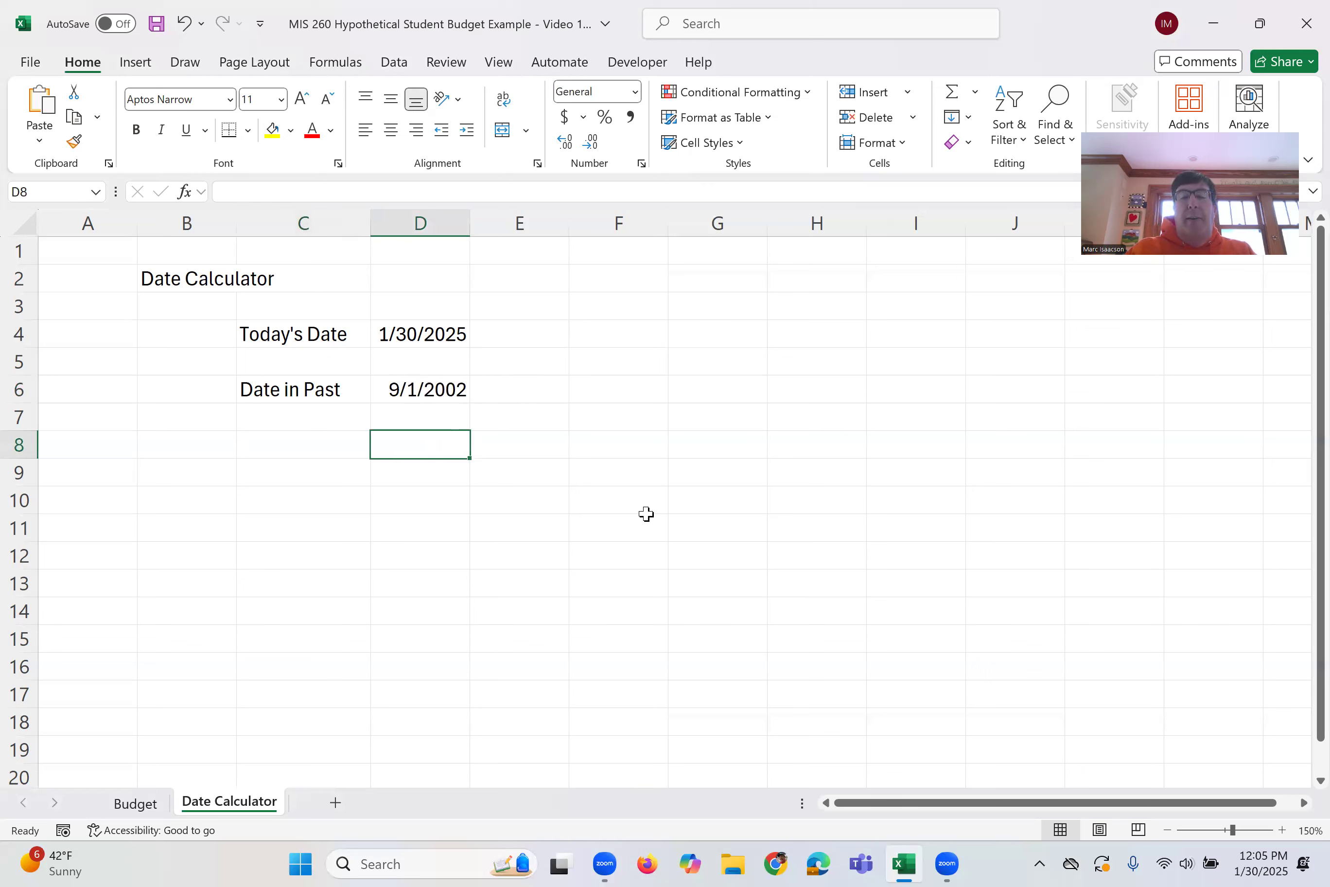
{"action": "type", "text": "="}
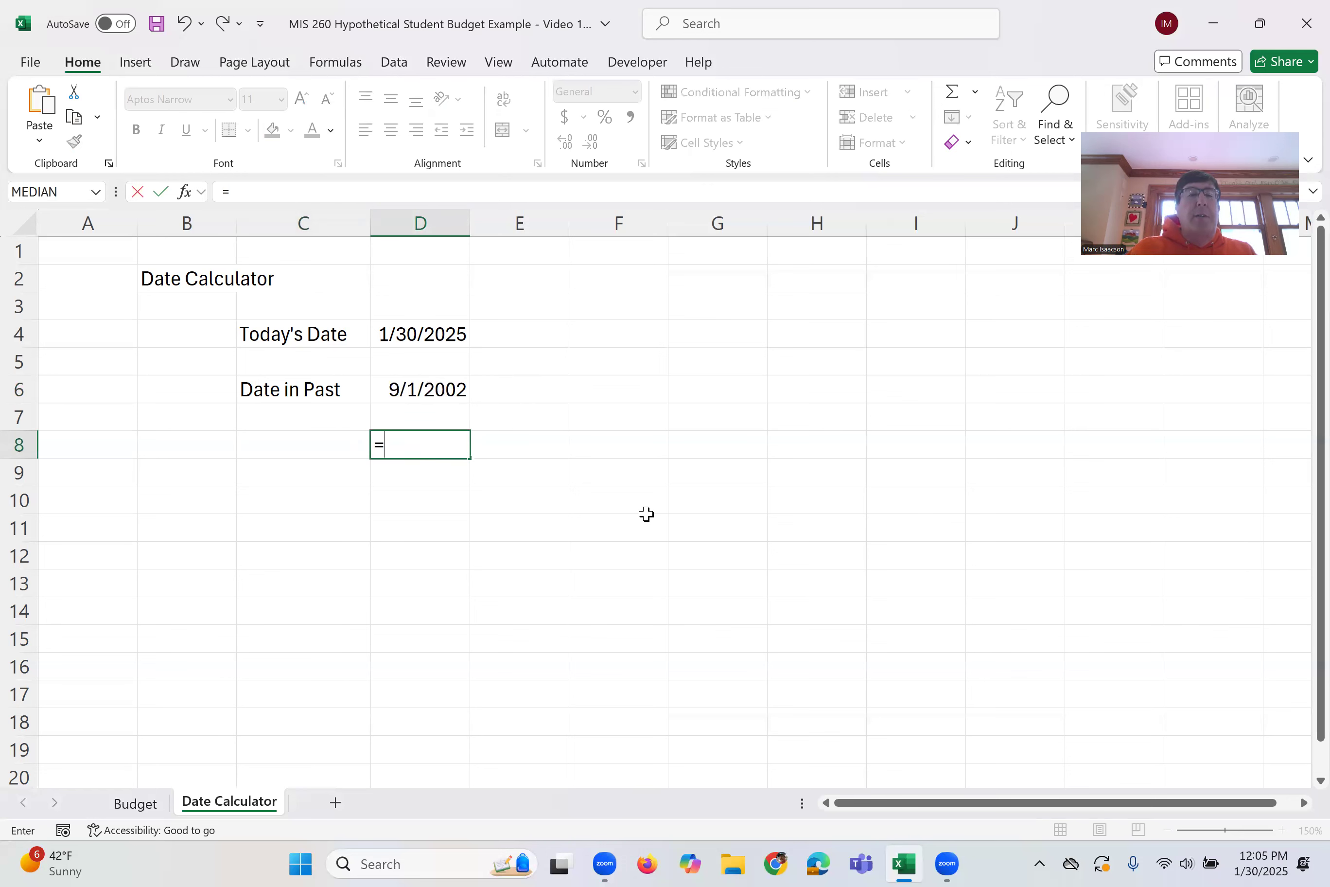
{"action": "left_click", "coordinate": [433, 338]}
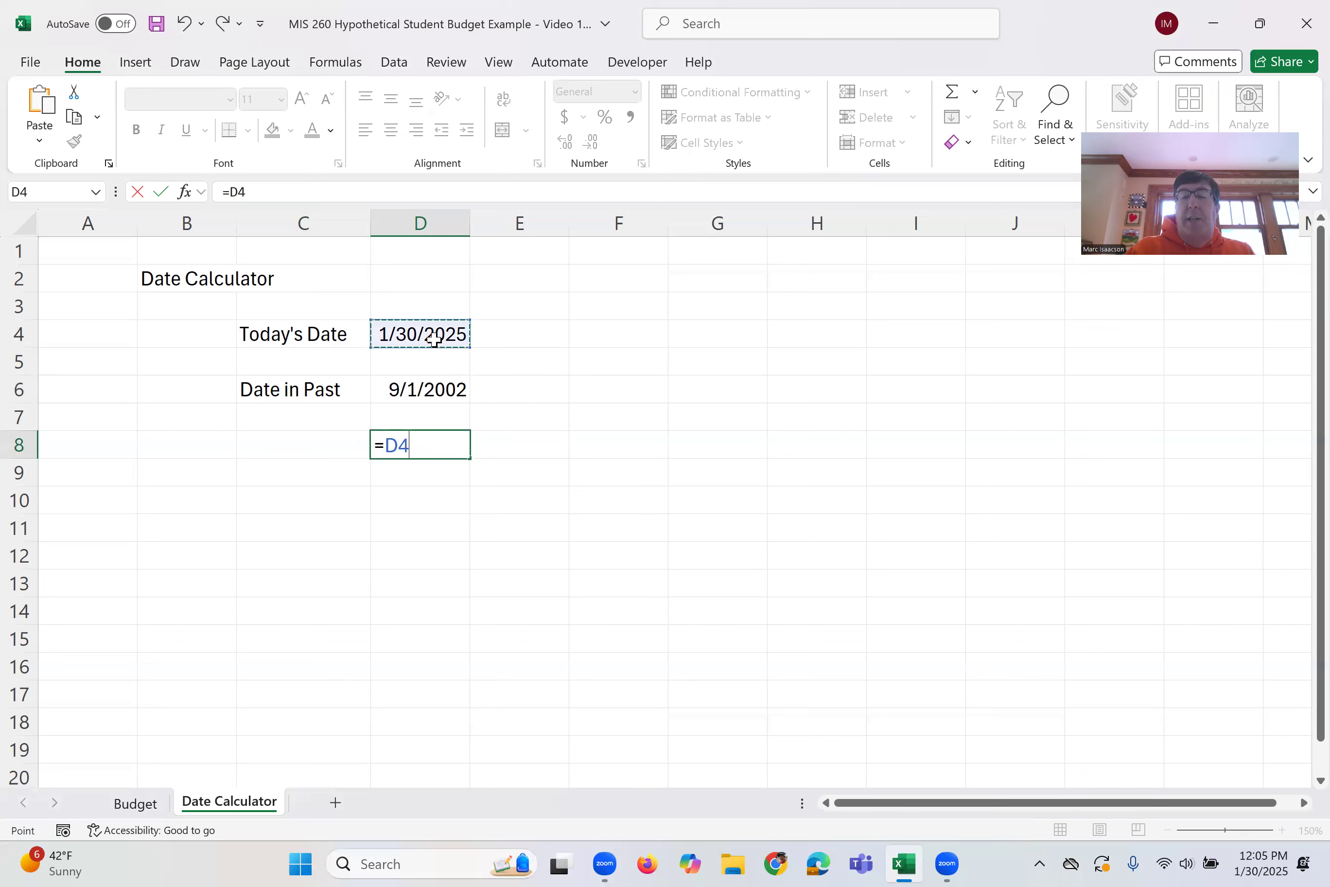
{"action": "type", "text": "-"}
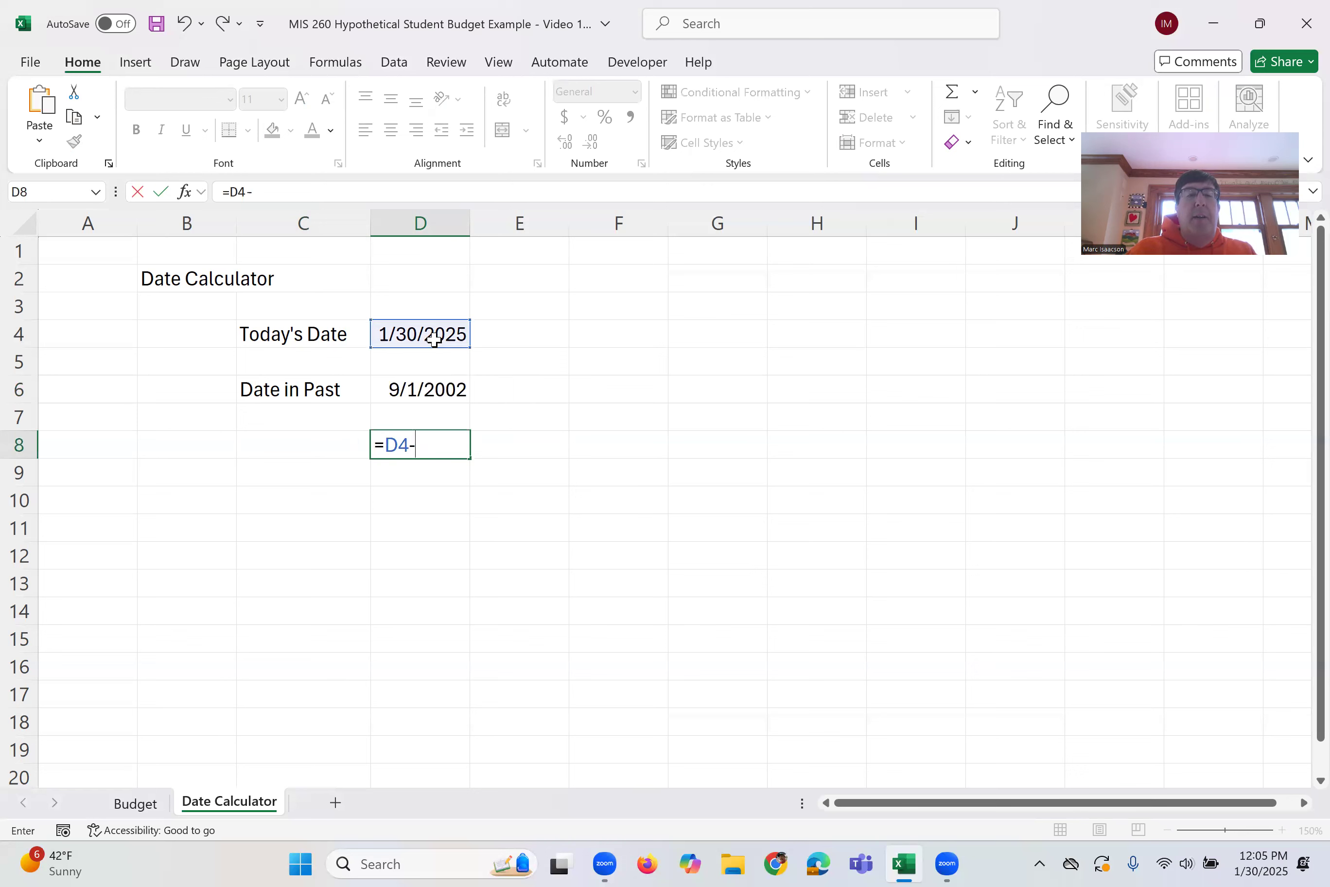
{"action": "left_click", "coordinate": [419, 392]}
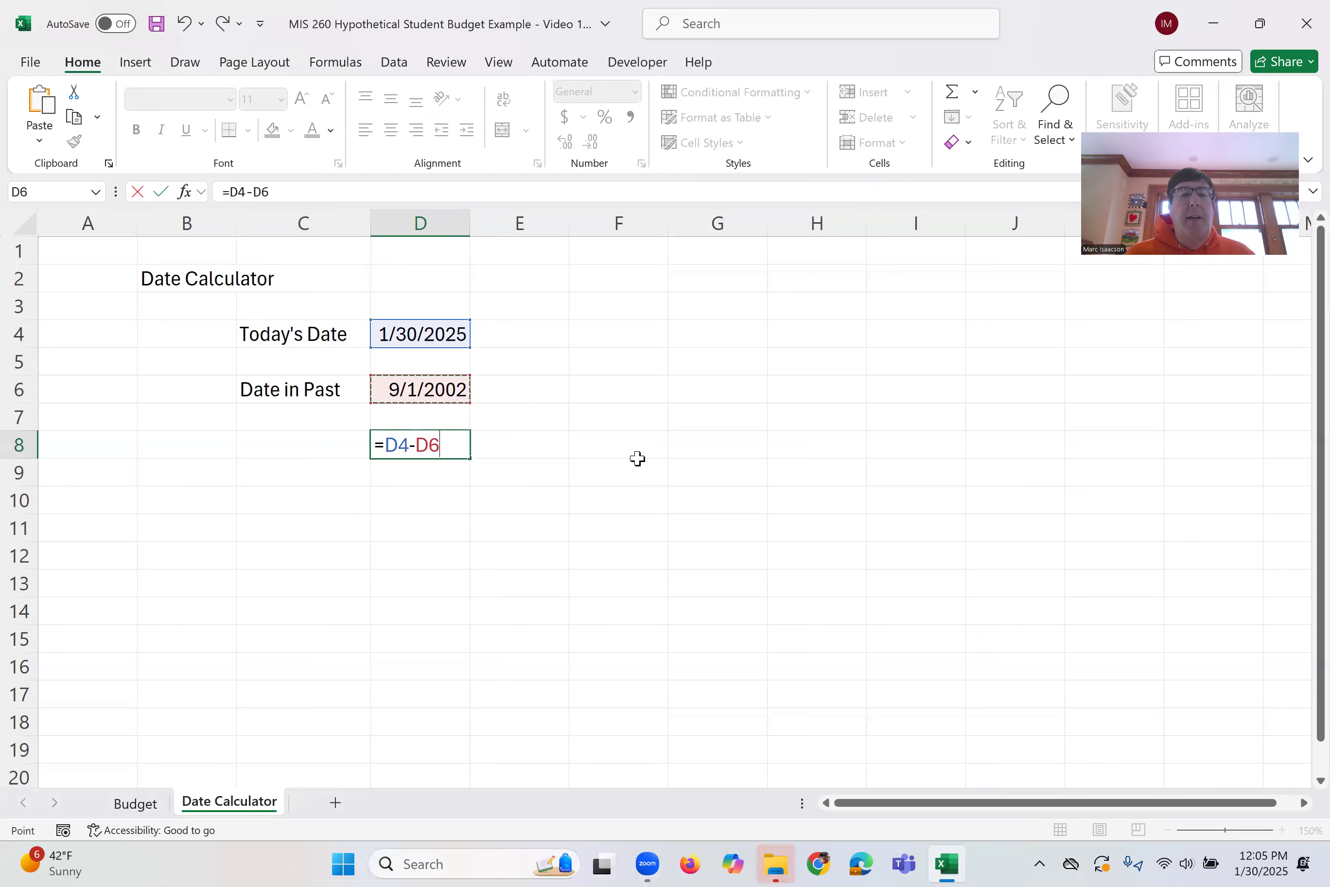
{"action": "key", "text": "Return"}
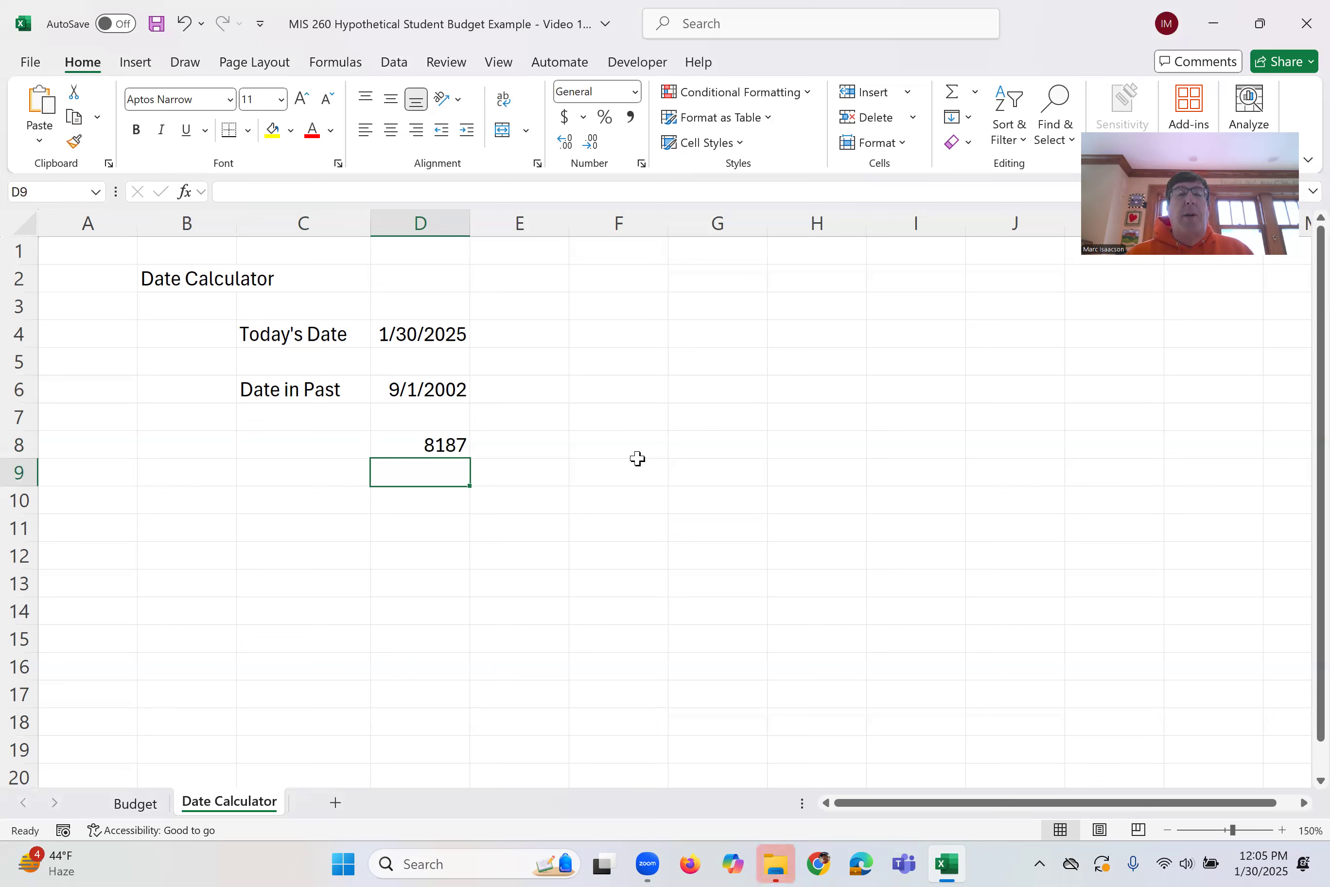
Label C8 "# Days" beside the day-difference result
{"action": "left_click", "coordinate": [343, 442]}
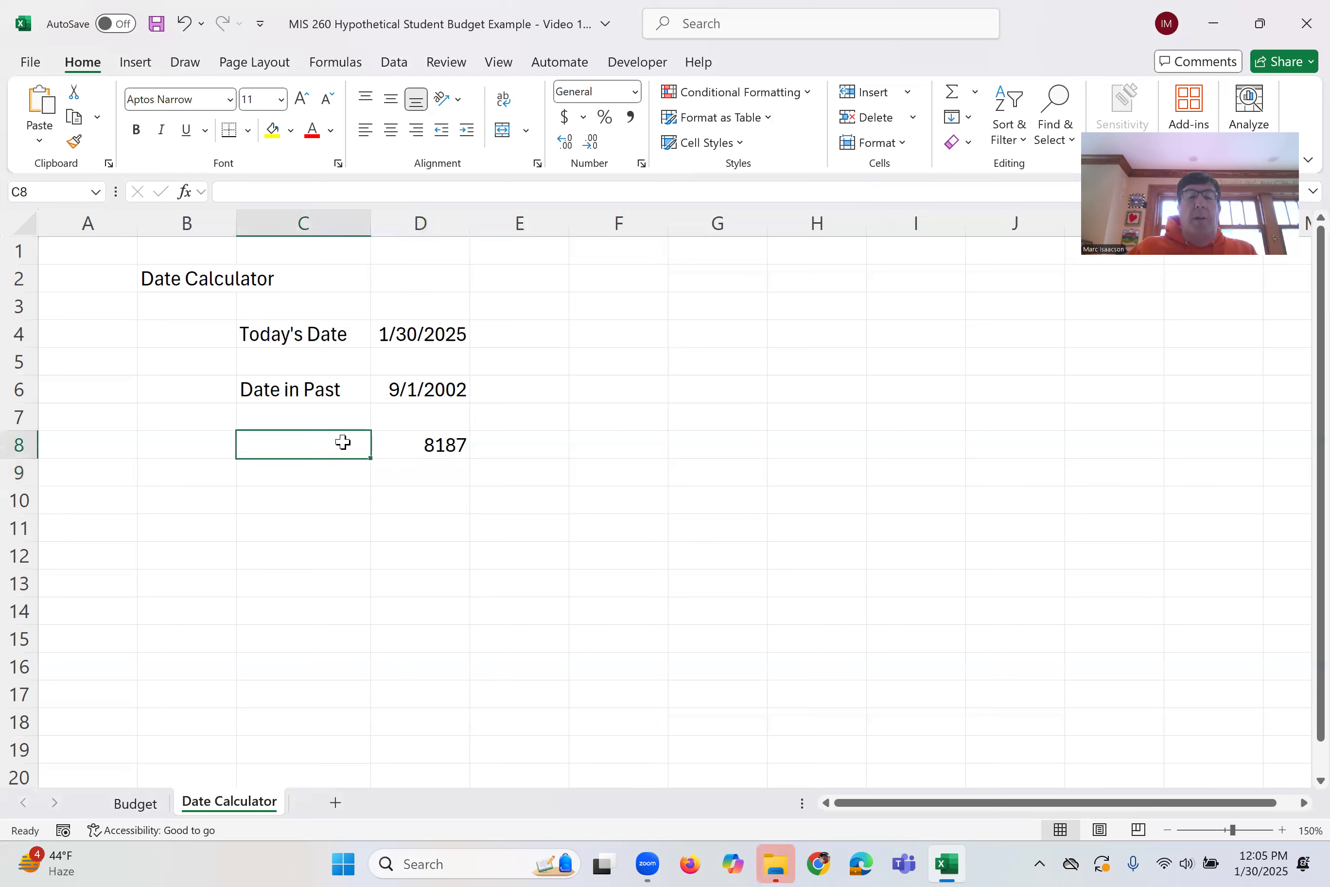
{"action": "type", "text": "Days"}
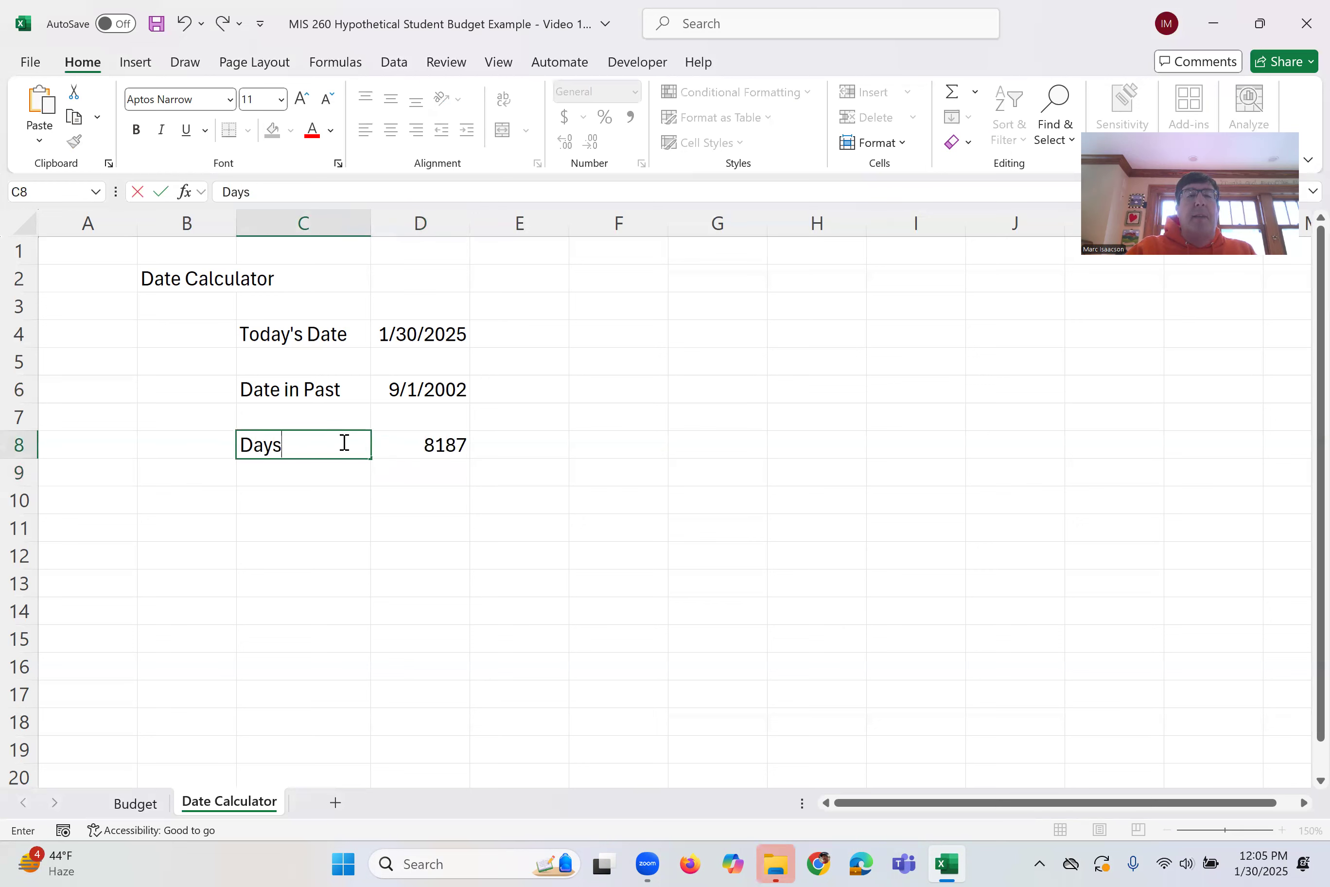
{"action": "key", "text": "BackSpace"}
{"action": "key", "text": "BackSpace"}
{"action": "key", "text": "BackSpace"}
{"action": "key", "text": "BackSpace"}
{"action": "type", "text": "# Days"}
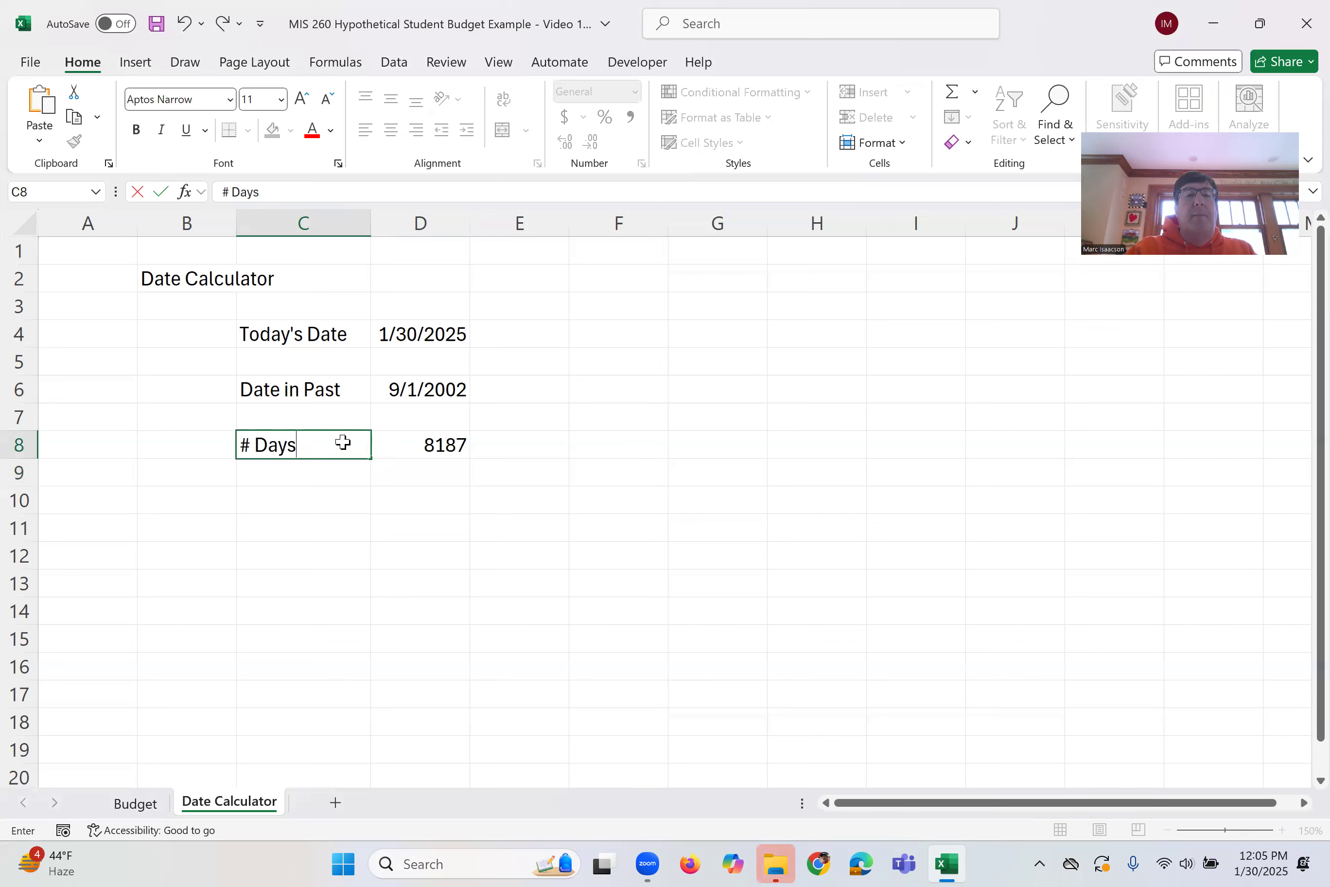
{"action": "key", "text": "Return"}
{"action": "key", "text": "Return"}
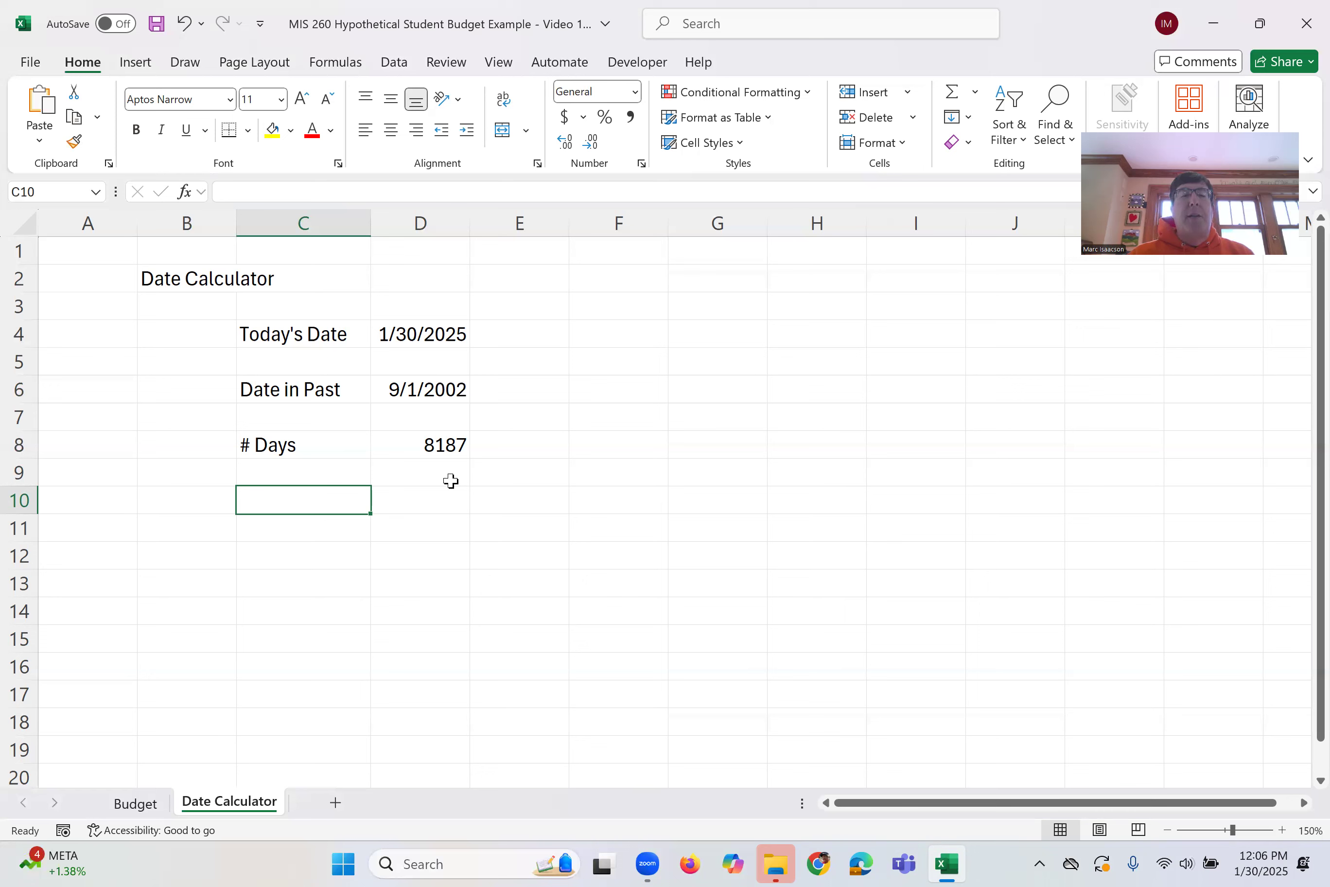
Label C10 "# Years" and move to the cell beside it
{"action": "type", "text": "# years"}
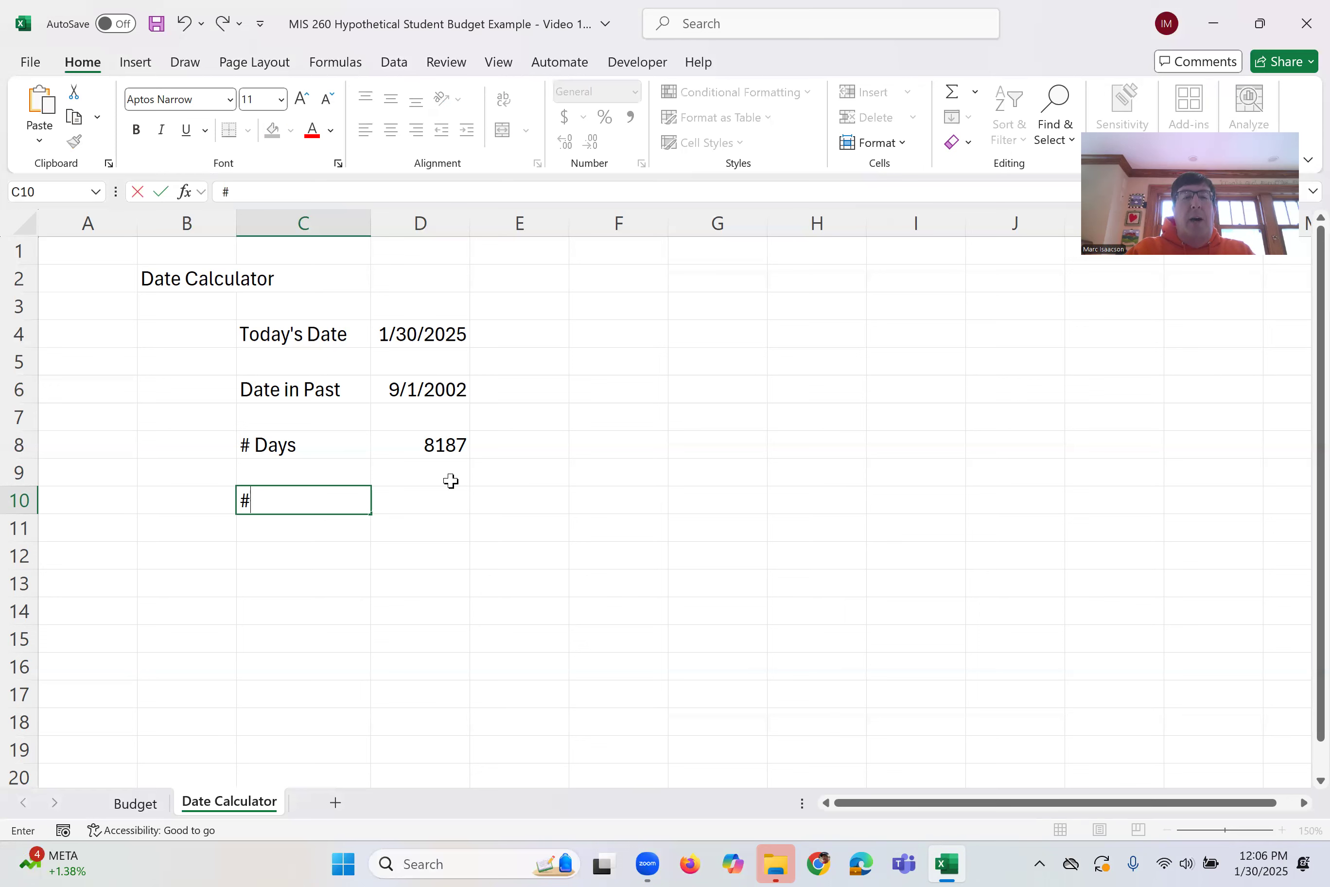
{"action": "key", "text": "BackSpace"}
{"action": "key", "text": "BackSpace"}
{"action": "key", "text": "BackSpace"}
{"action": "key", "text": "BackSpace"}
{"action": "key", "text": "BackSpace"}
{"action": "type", "text": "Years"}
{"action": "key", "text": "Tab"}
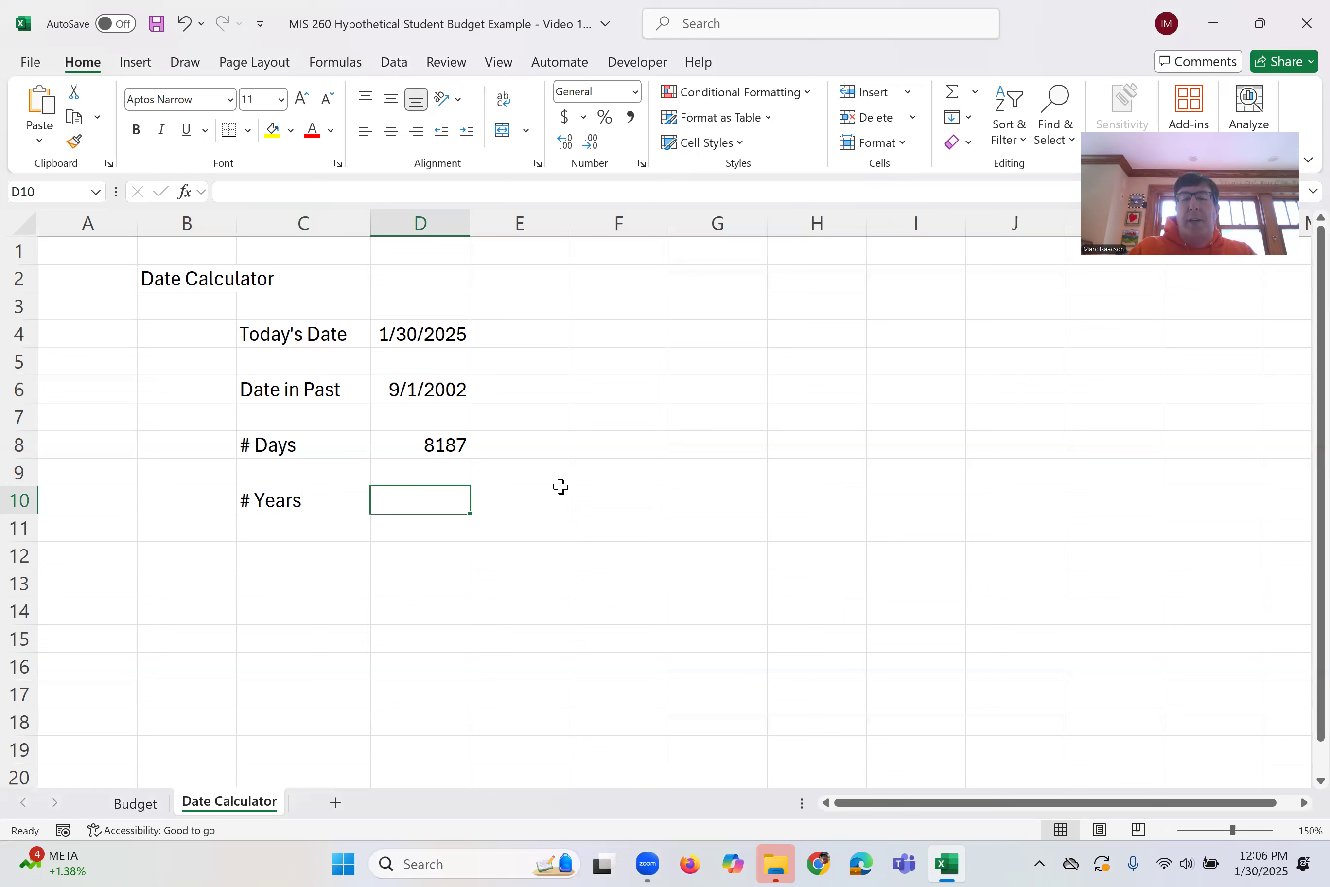
In D10, enter a formula dividing the day count in D8 by 365.25
{"action": "type", "text": "="}
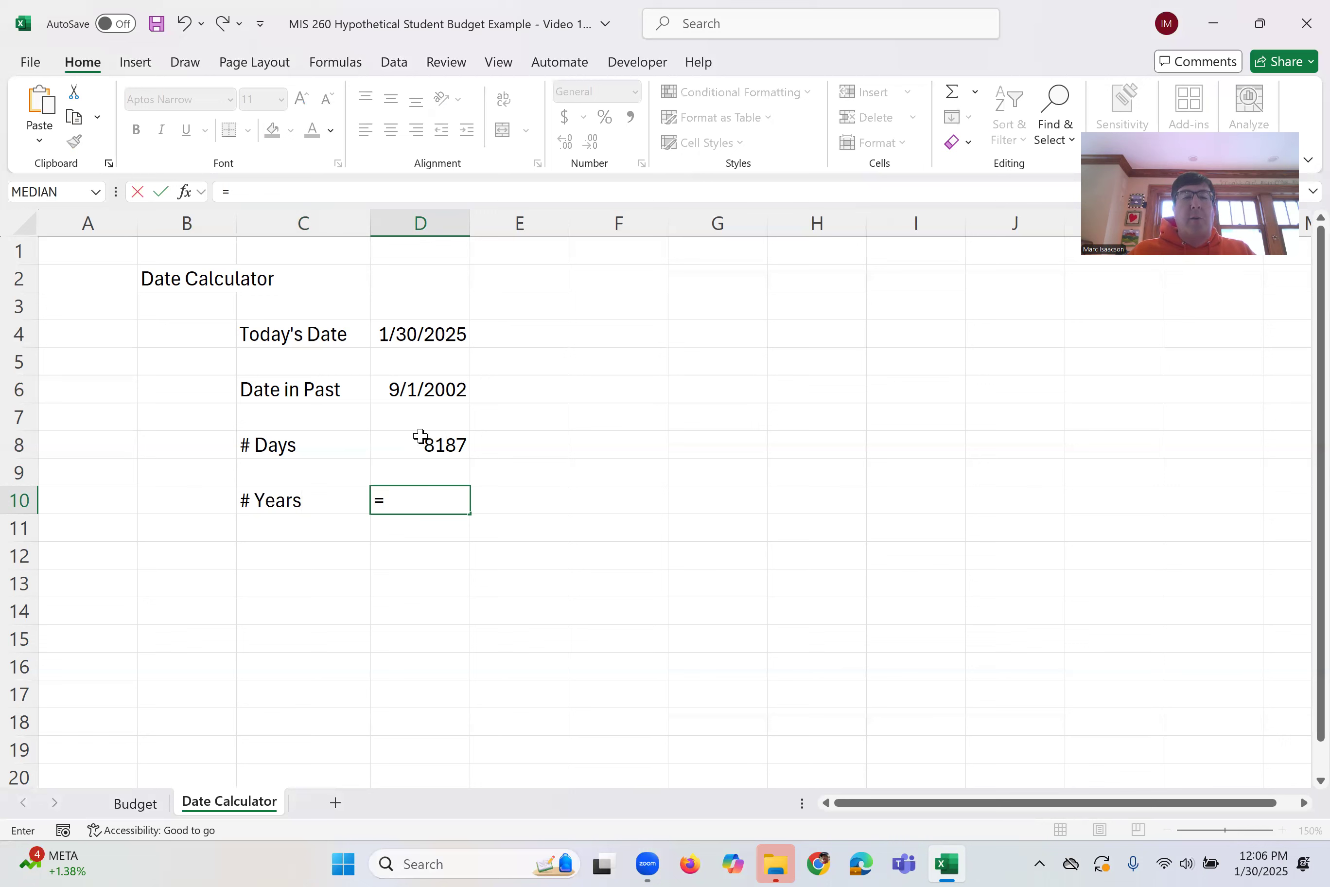
{"action": "left_click", "coordinate": [410, 447]}
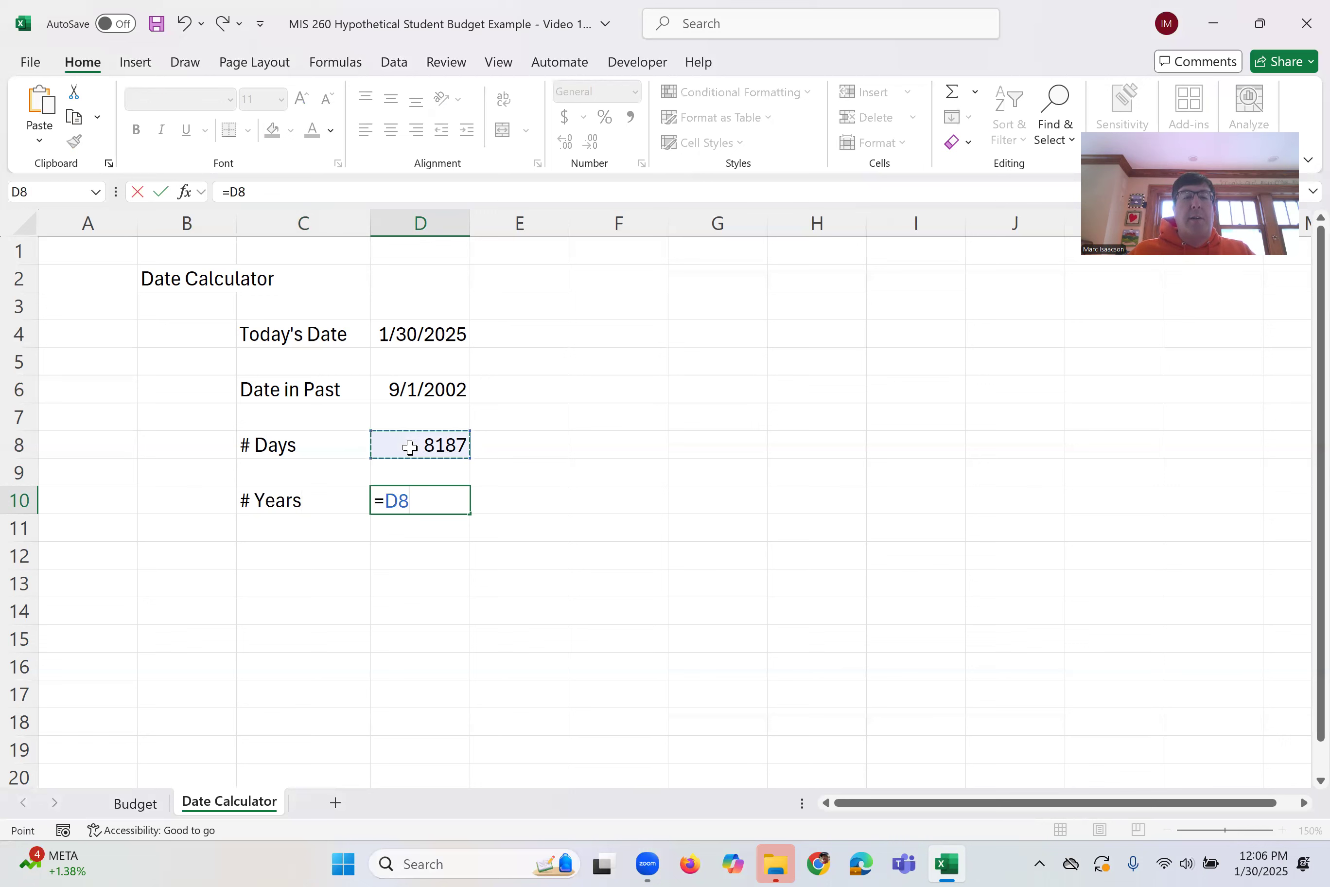
{"action": "type", "text": "/365.25"}
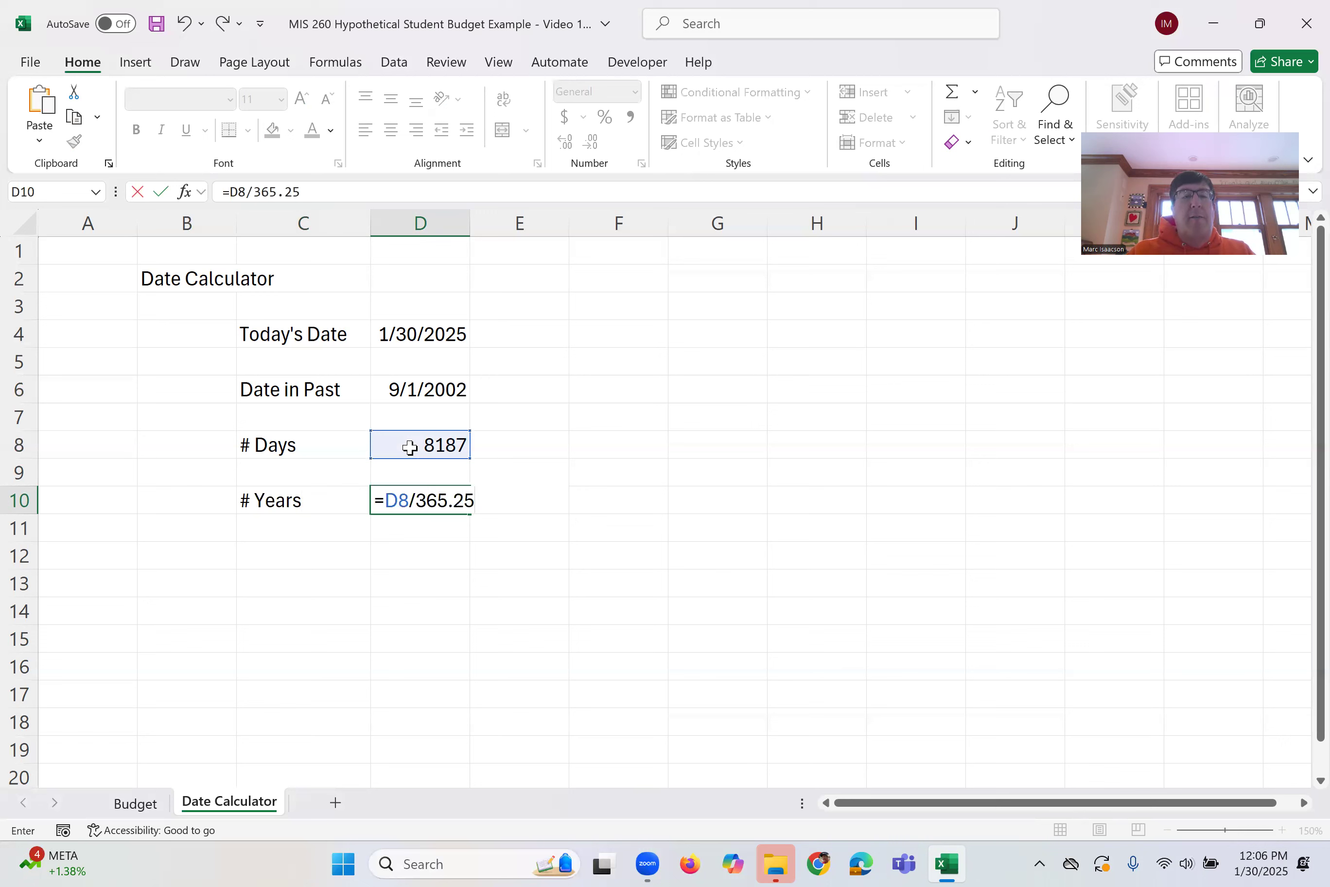
{"action": "key", "text": "Return"}
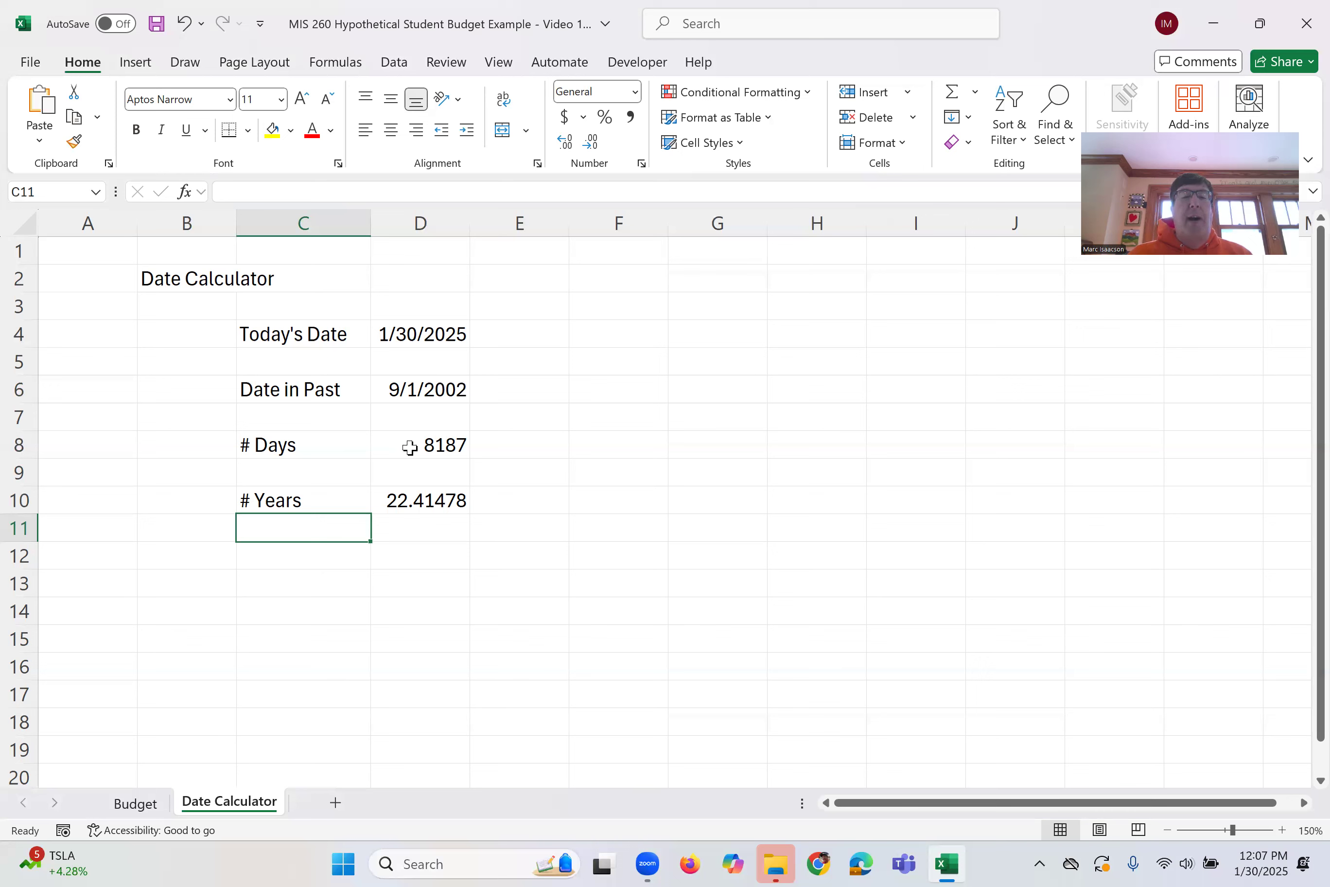
Format the years result in D10 to show one decimal place
{"action": "left_click", "coordinate": [388, 501]}
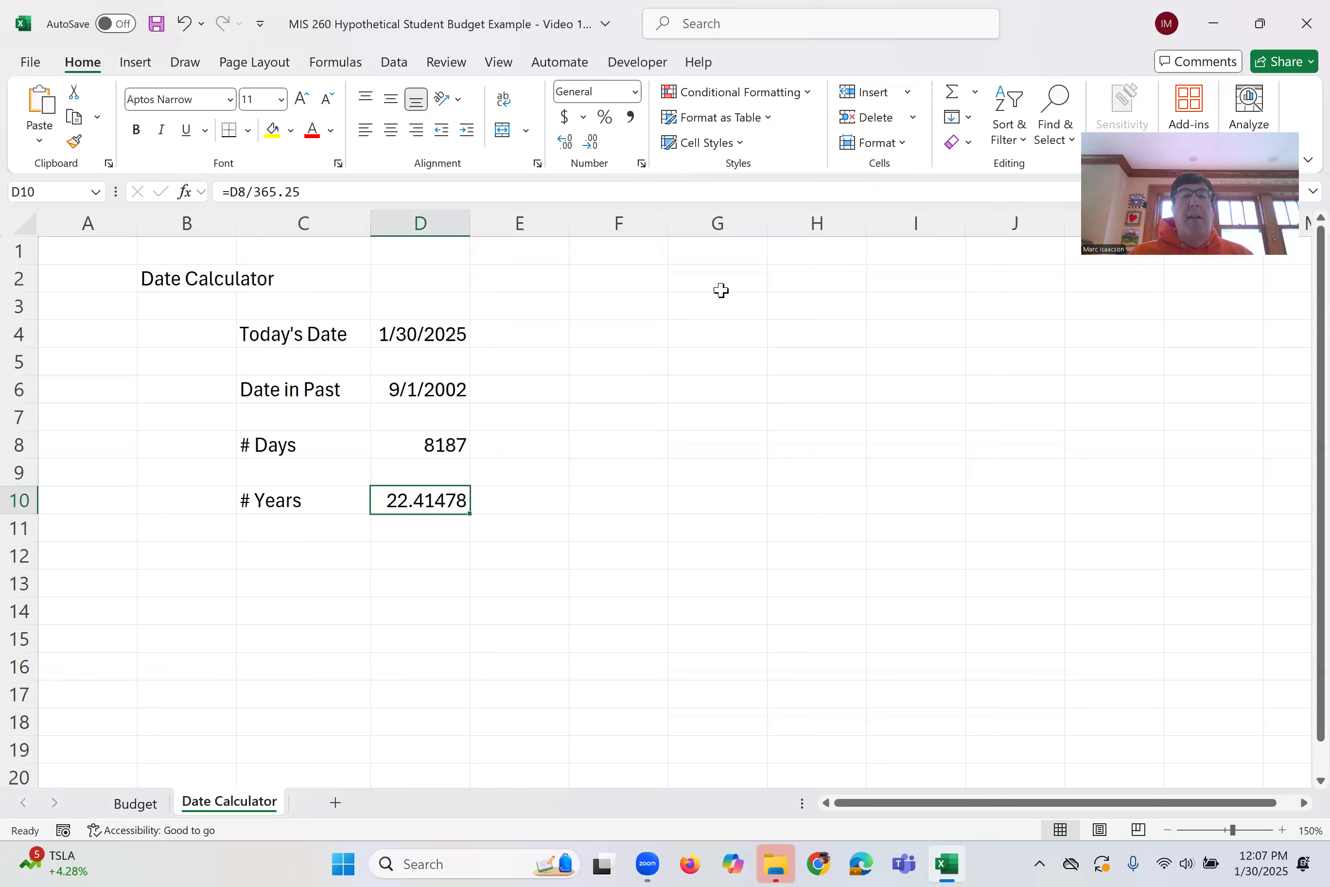
{"action": "left_click", "coordinate": [565, 143]}
{"action": "left_click", "coordinate": [592, 143]}
{"action": "left_click", "coordinate": [592, 143]}
{"action": "left_click", "coordinate": [592, 143]}
{"action": "left_click", "coordinate": [592, 142]}
{"action": "left_click", "coordinate": [589, 143]}
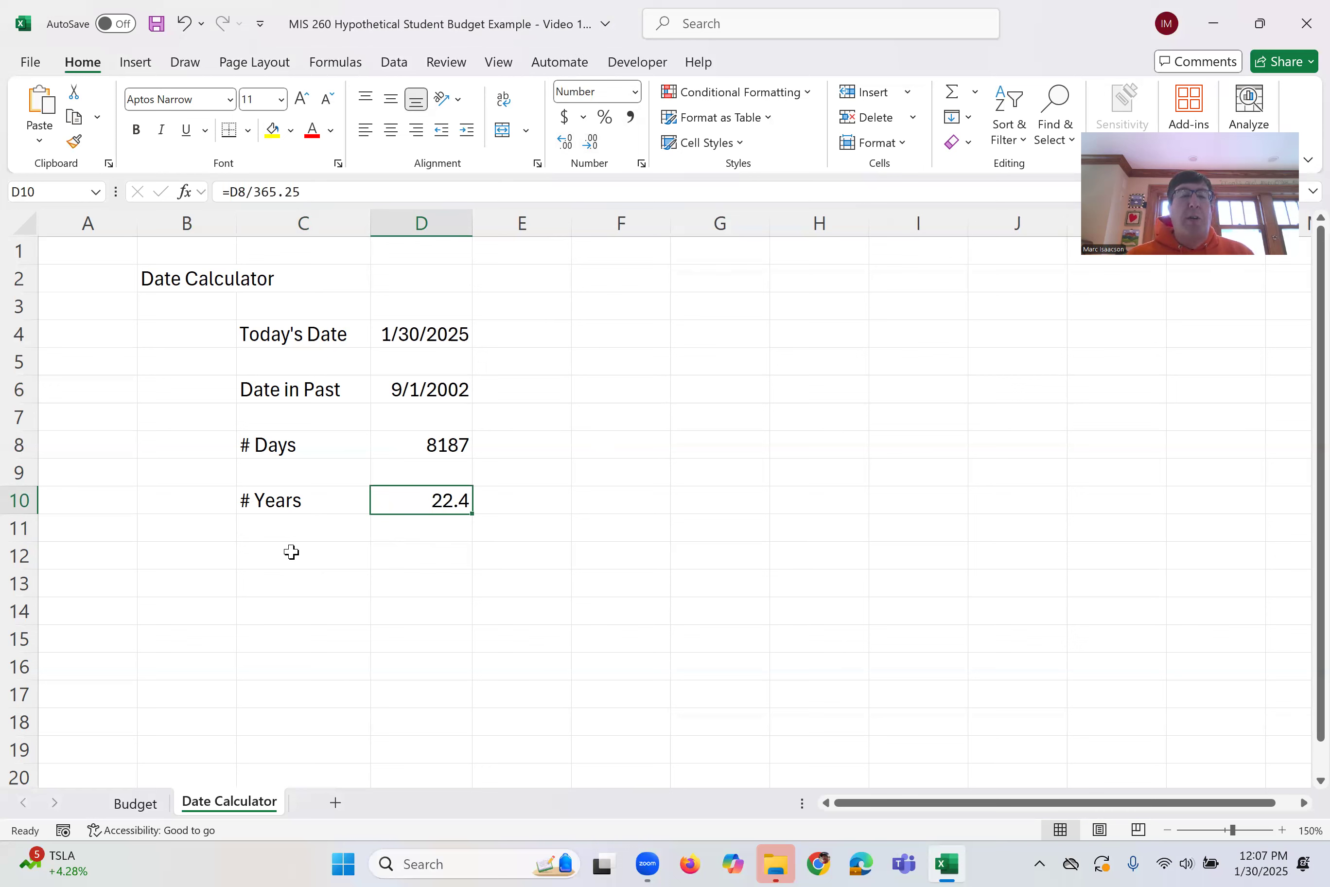
Change the past date in D6 to 8/25/1997 to test the calculations
{"action": "left_click", "coordinate": [425, 392]}
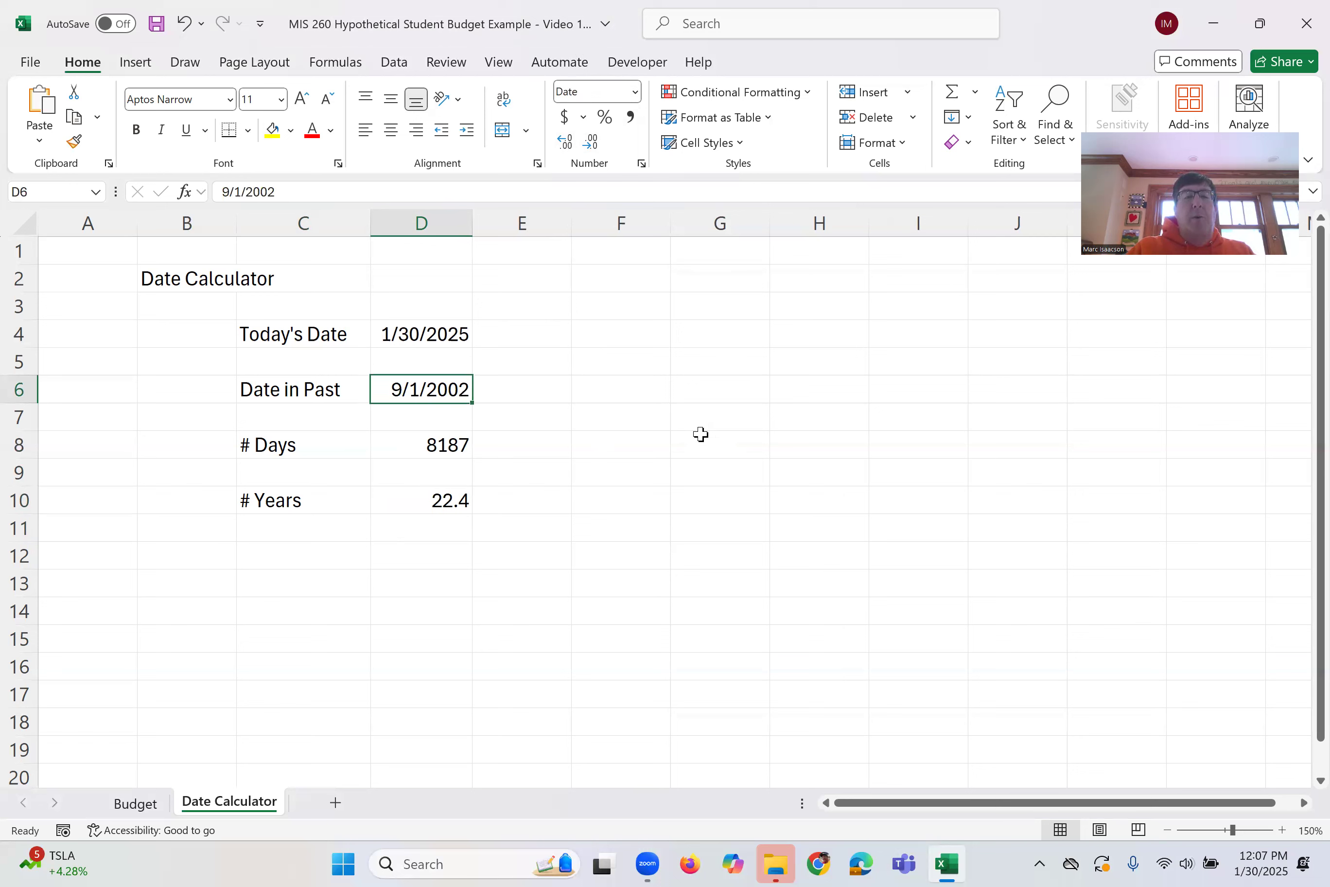
{"action": "type", "text": "8/2"}
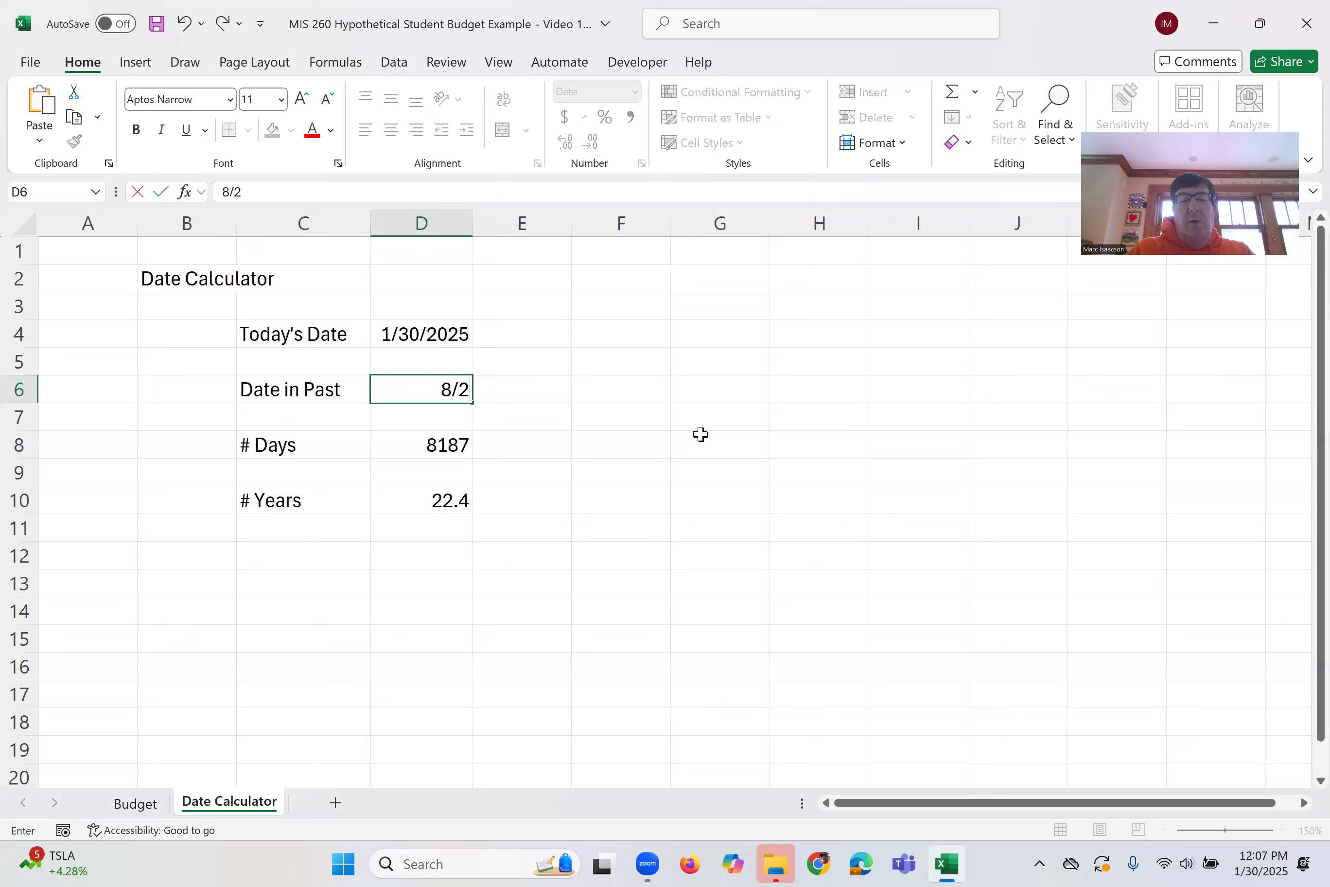
{"action": "type", "text": "5/1997"}
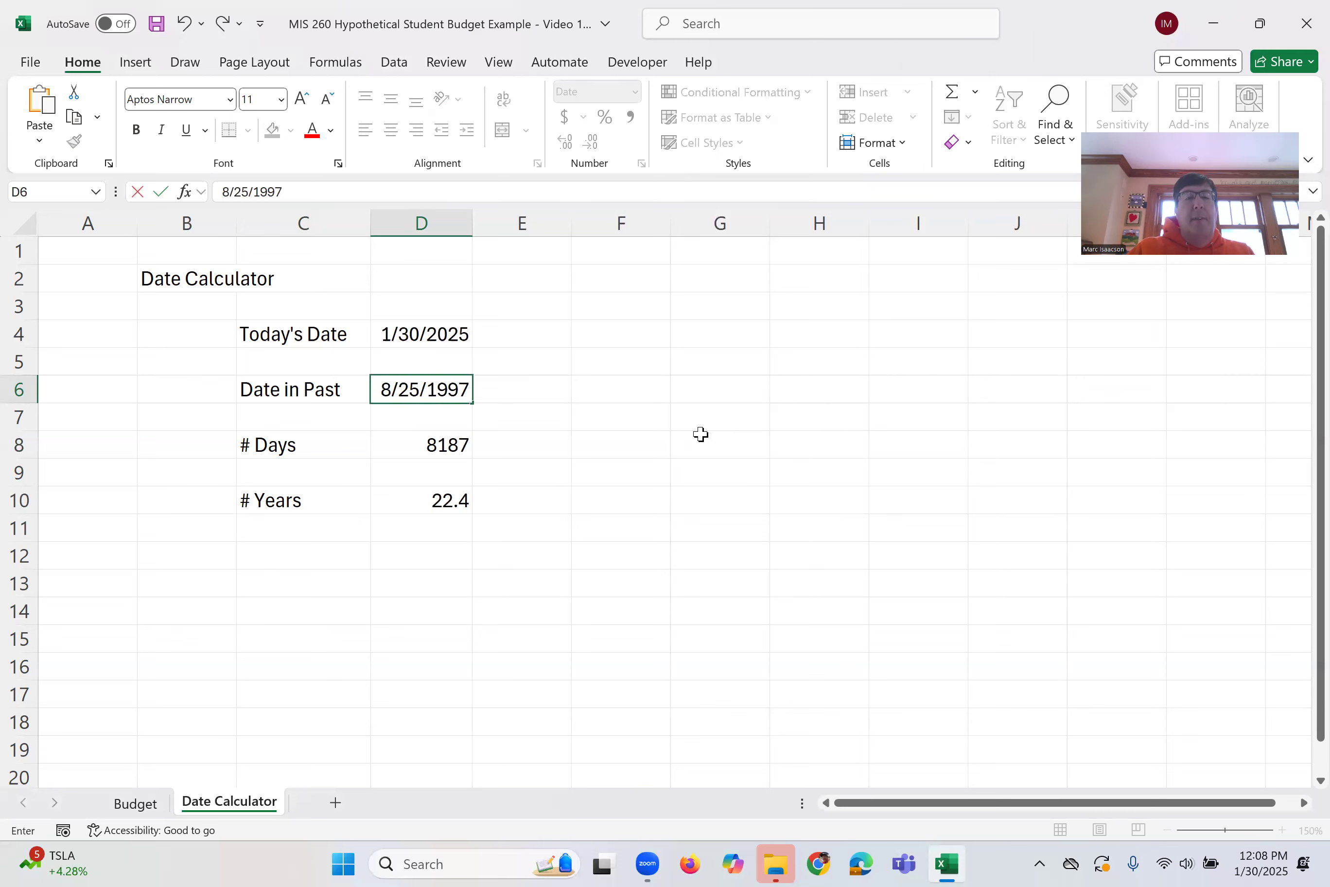
{"action": "key", "text": "Return"}
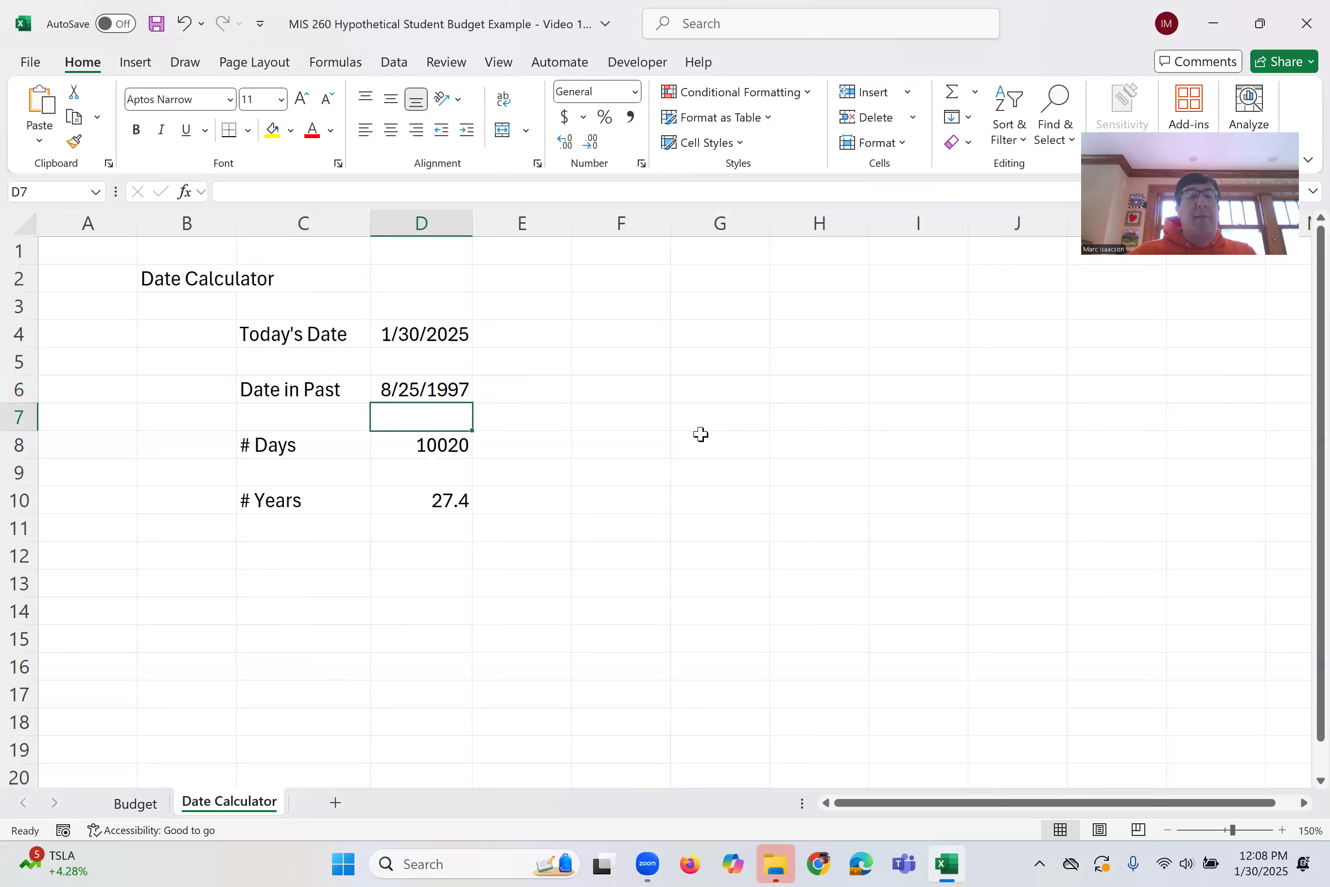
Re-enter 9/01/2002 as the past date in D6
{"action": "left_click", "coordinate": [452, 373]}
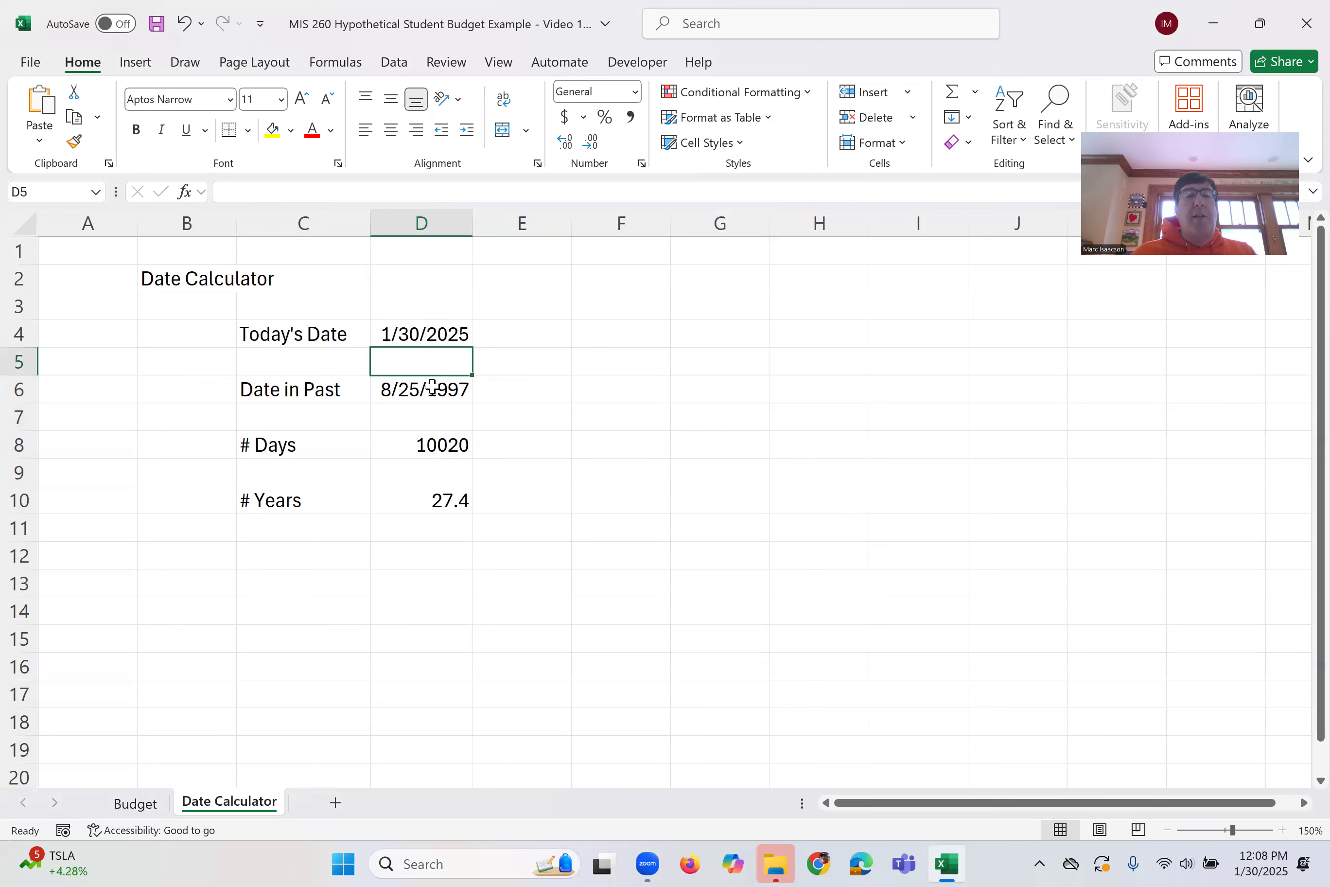
{"action": "left_click", "coordinate": [438, 389]}
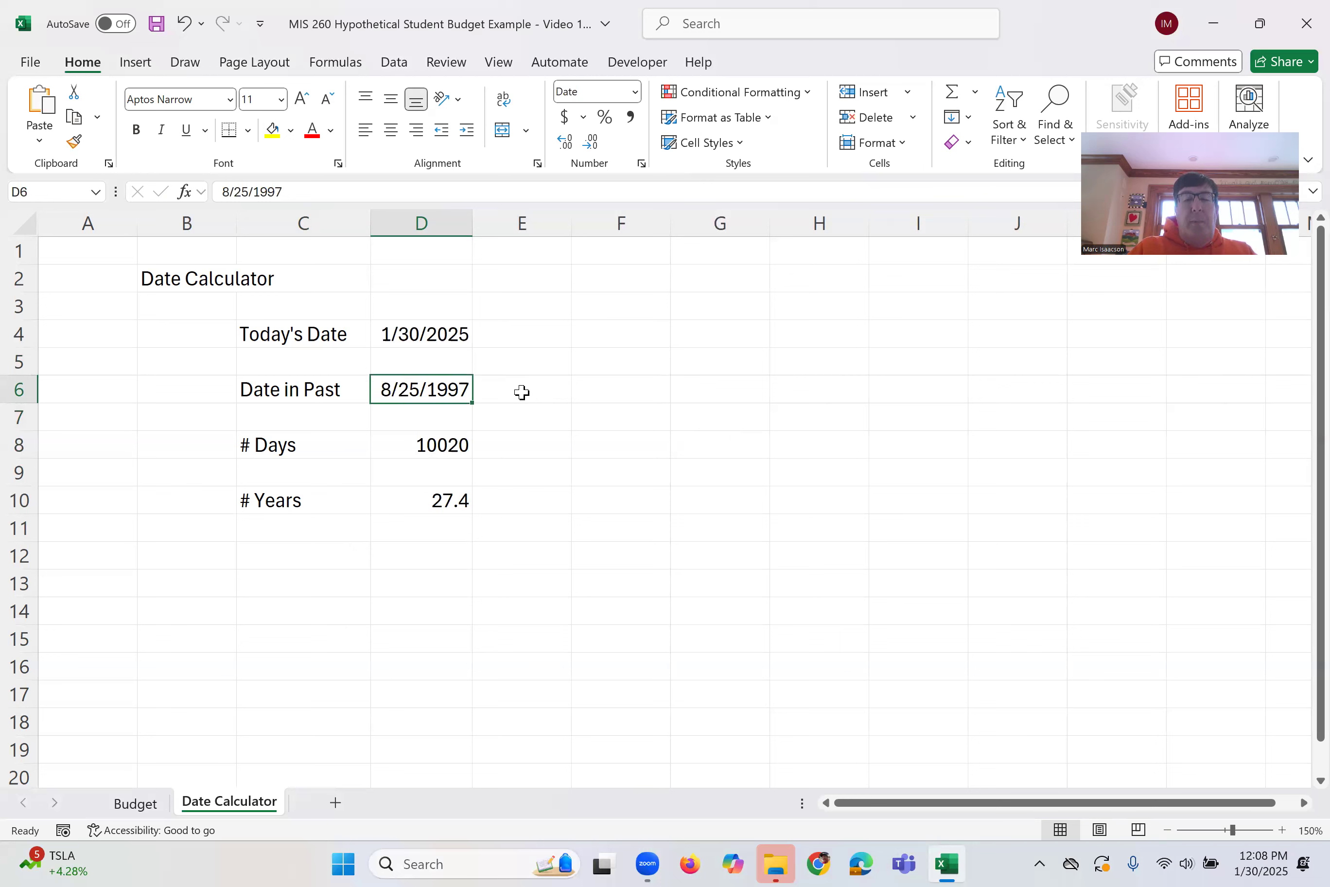
{"action": "type", "text": "9/01/2002"}
{"action": "key", "text": "Return"}
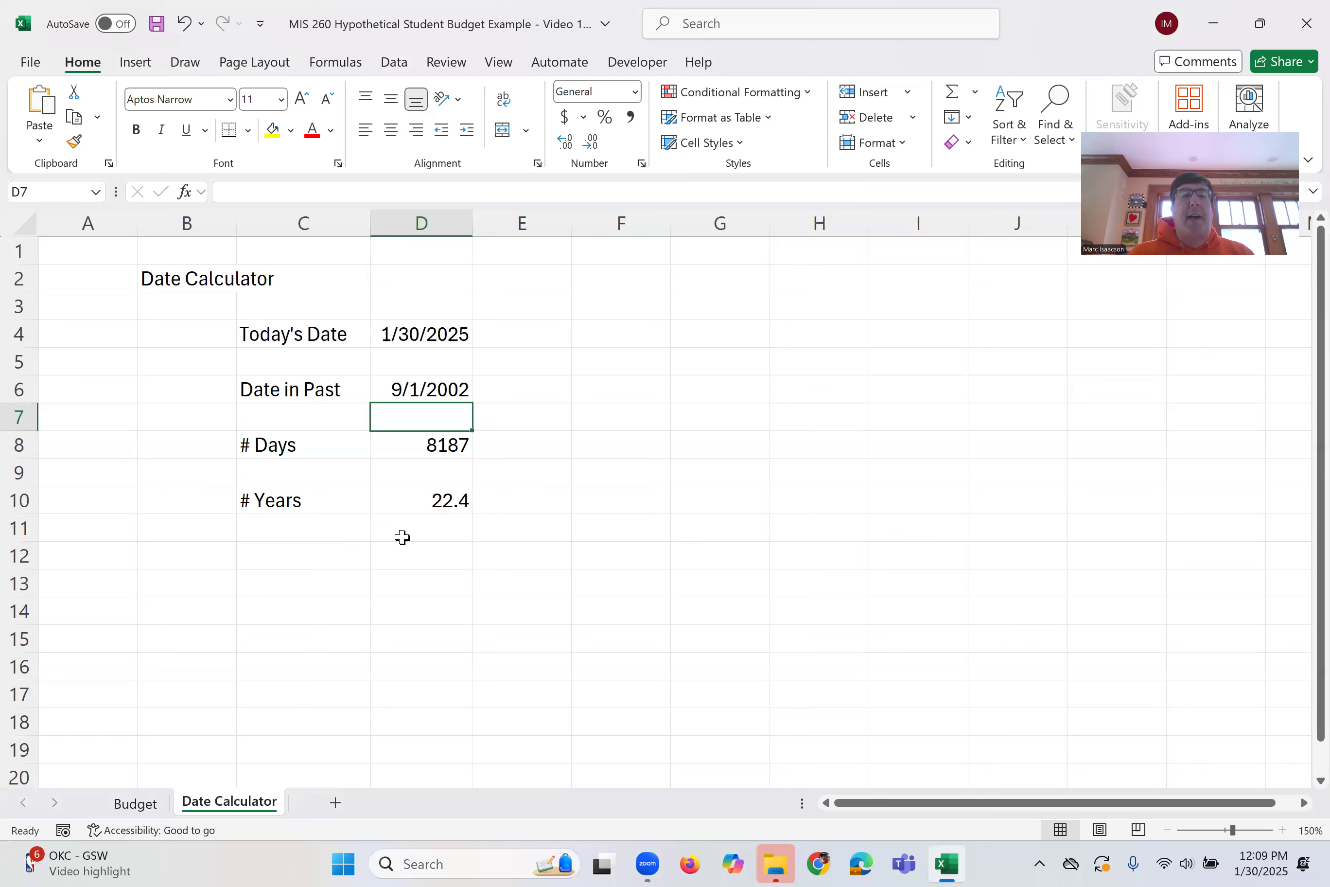
Browse the available date format types for today's date in D4 without applying one
{"action": "left_click", "coordinate": [407, 338]}
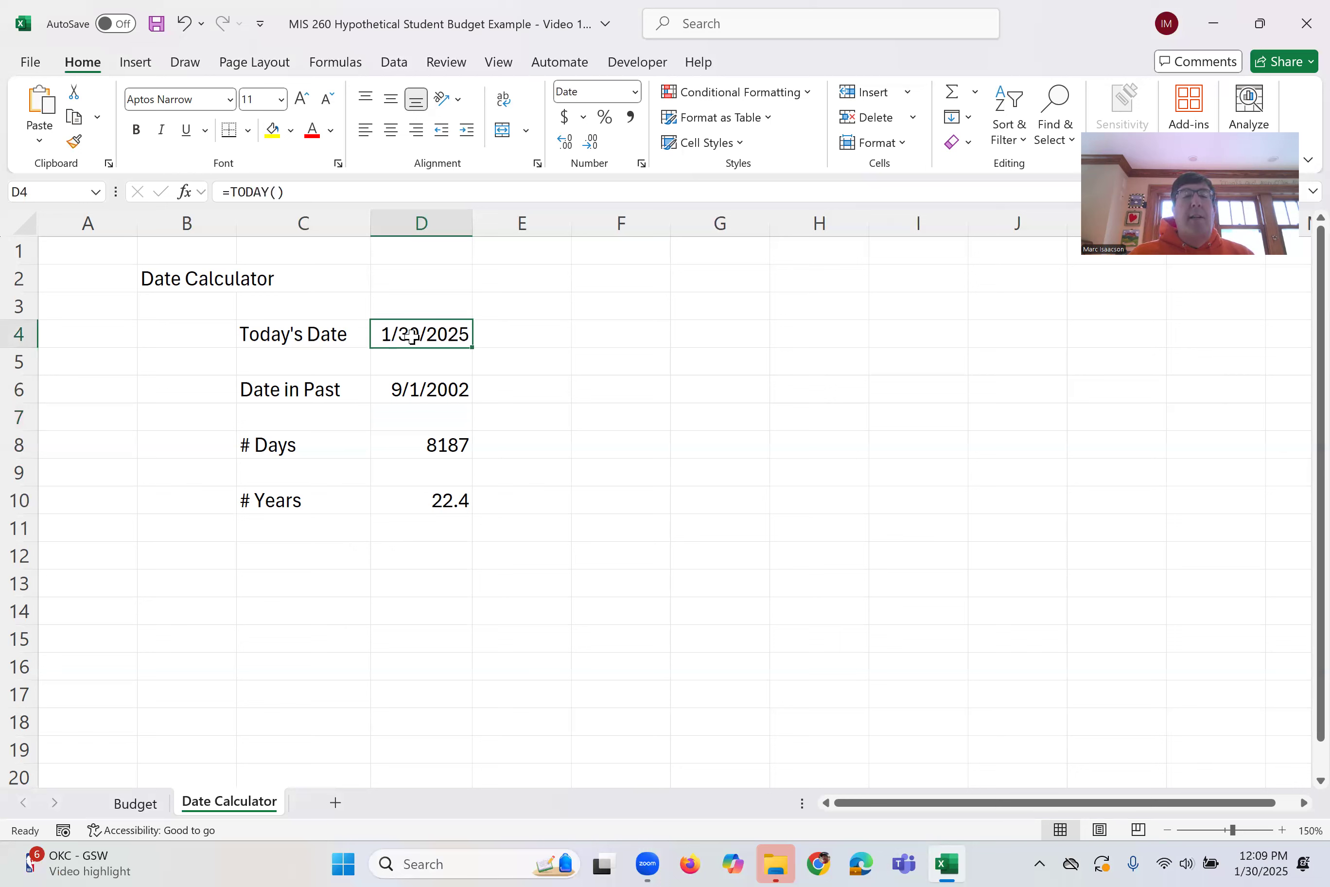
{"action": "right_click", "coordinate": [417, 342]}
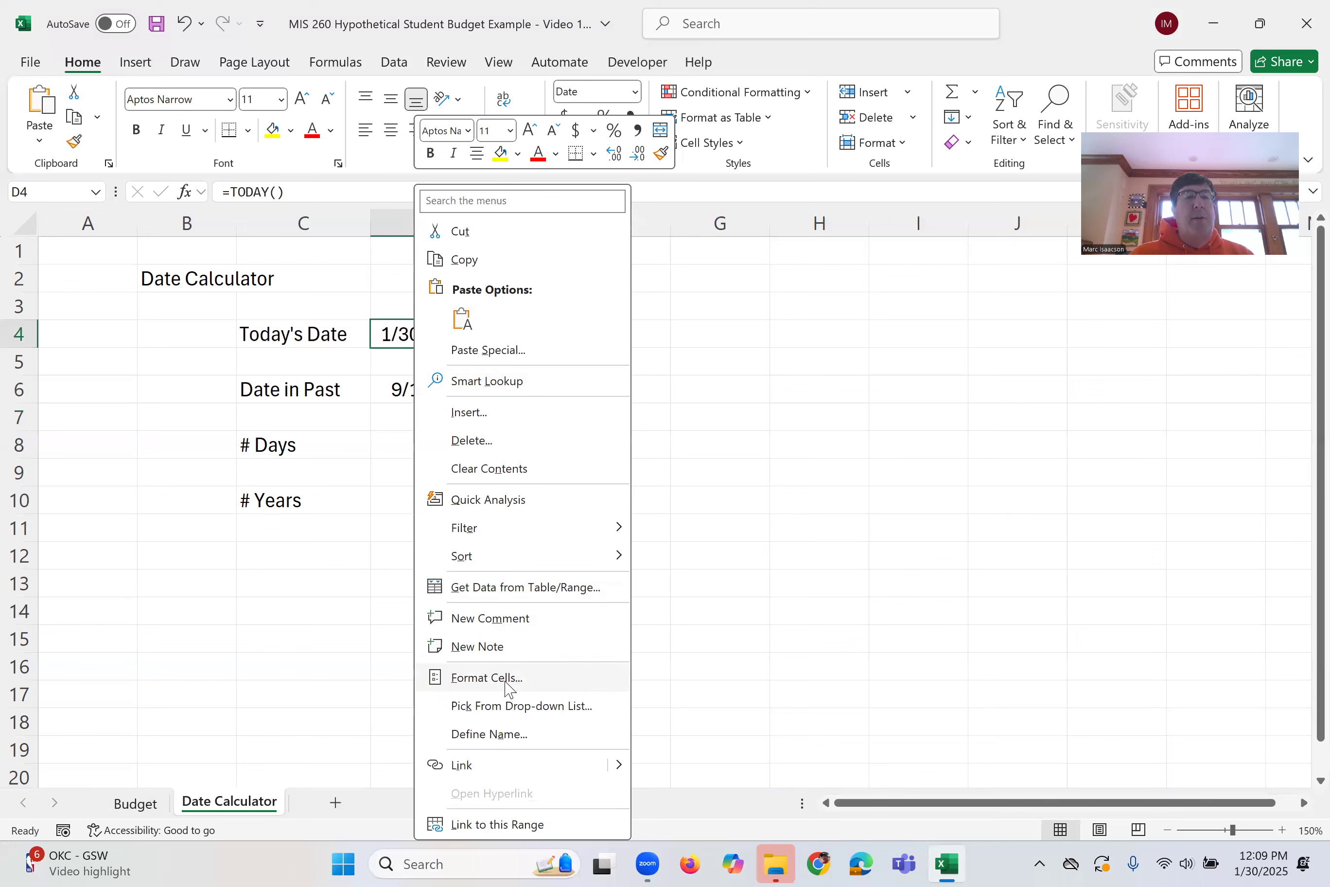
{"action": "left_click", "coordinate": [486, 678]}
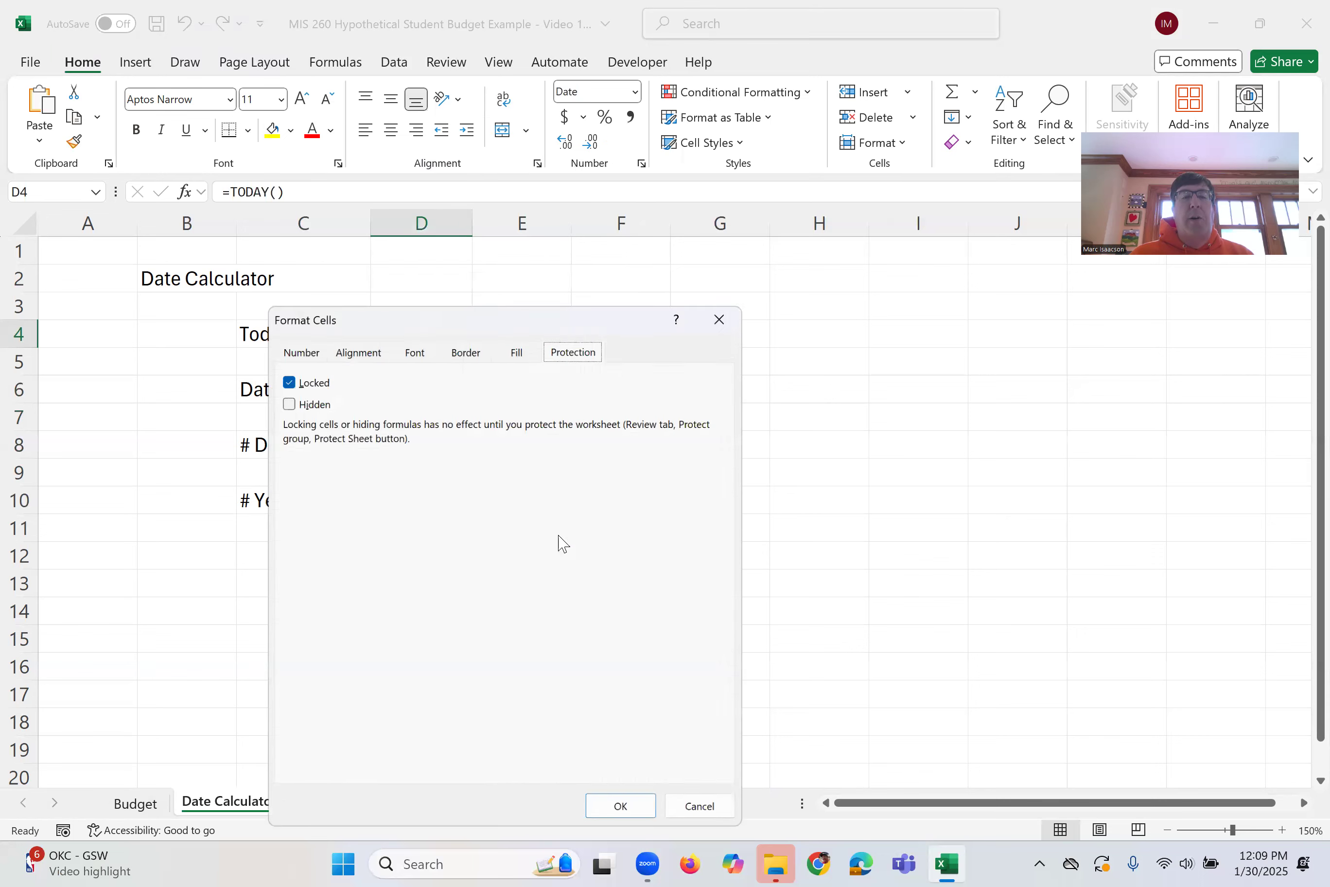
{"action": "left_click", "coordinate": [302, 350]}
{"action": "left_click_drag", "start_coordinate": [435, 327], "coordinate": [706, 217]}
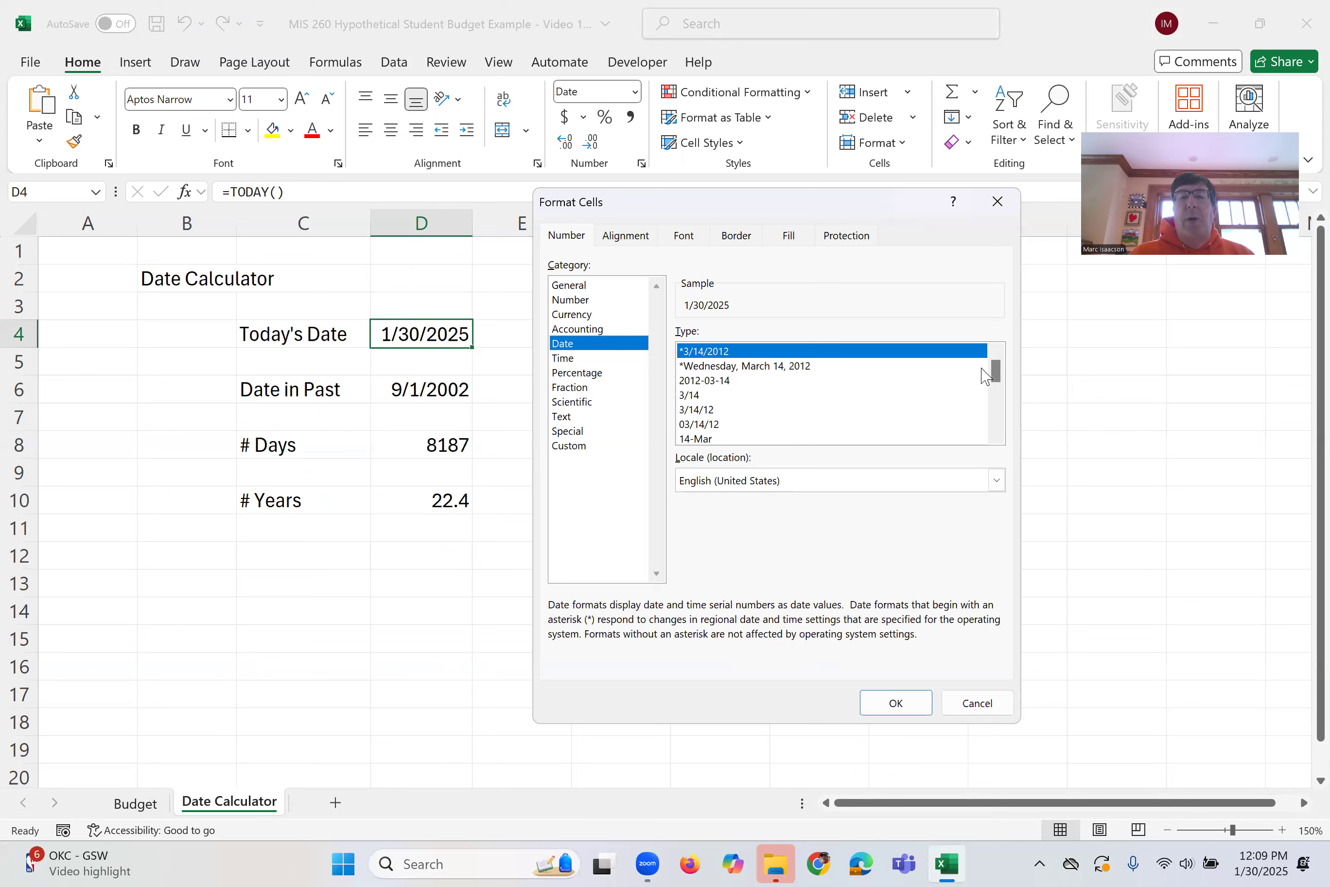
{"action": "mouse_move", "coordinate": [995, 372]}
{"action": "left_mouse_down"}
{"action": "mouse_move", "coordinate": [997, 426]}
{"action": "mouse_move", "coordinate": [988, 382]}
{"action": "left_mouse_up"}
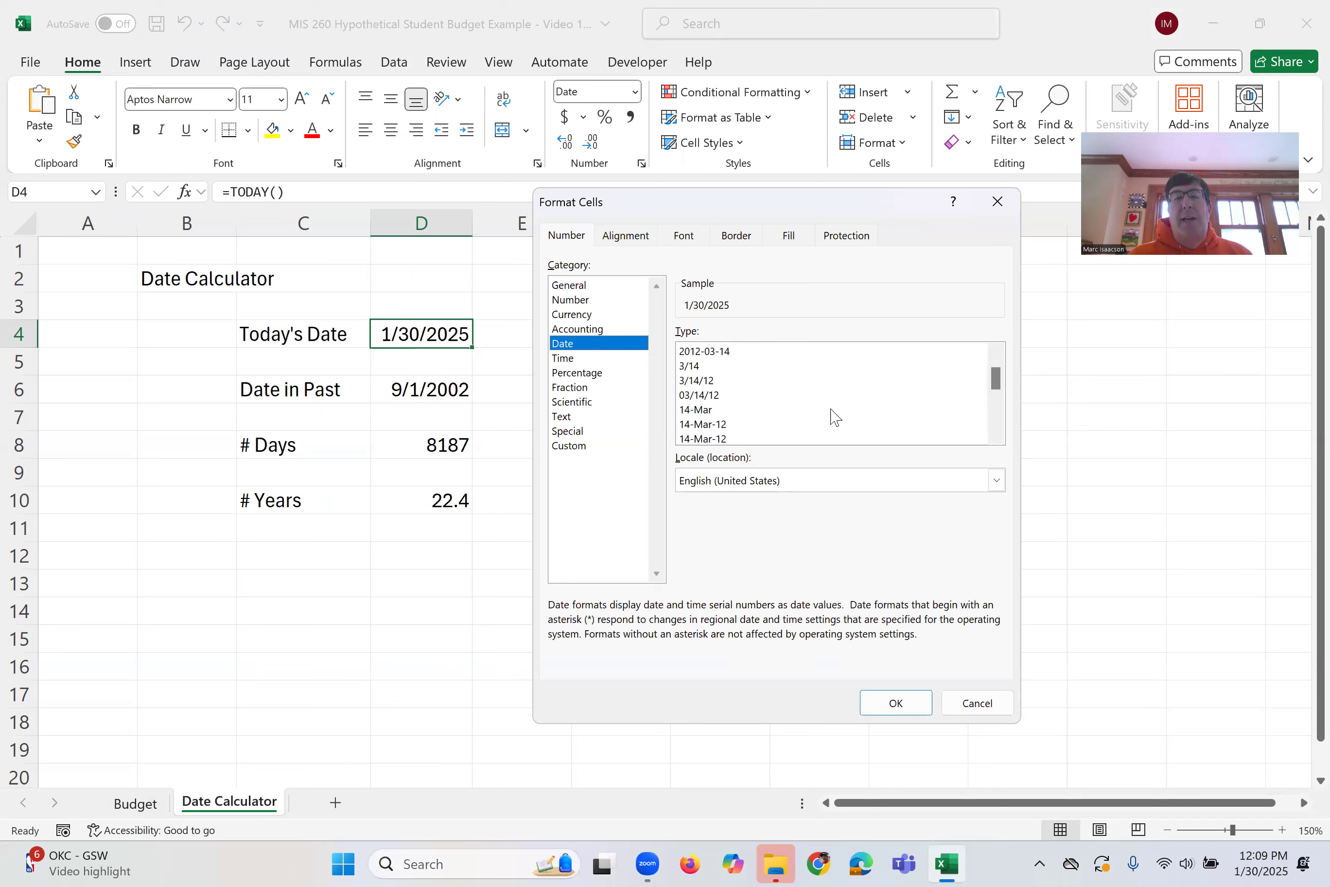
{"action": "left_click_drag", "start_coordinate": [1000, 386], "coordinate": [999, 407]}
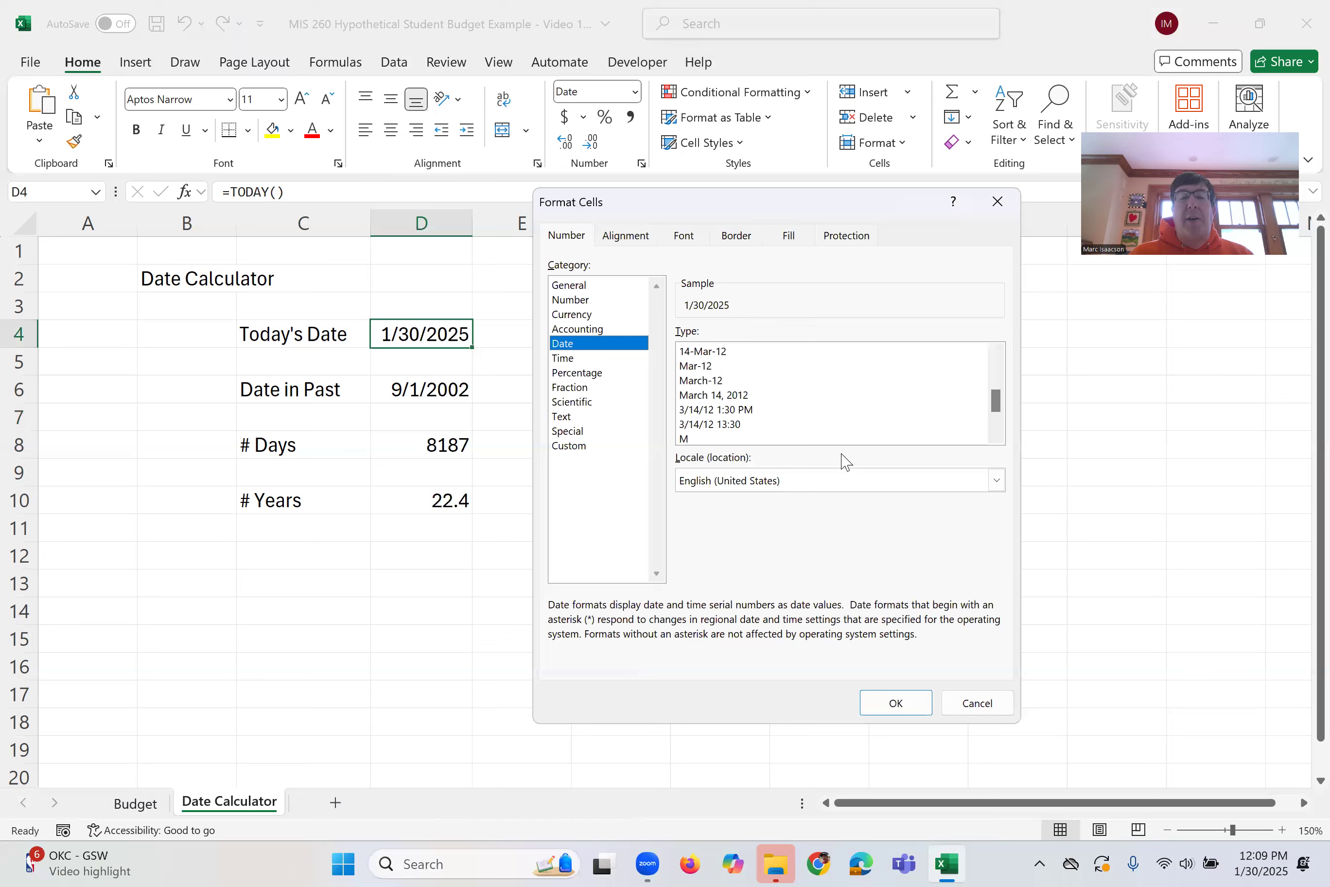
{"action": "left_click", "coordinate": [985, 707]}
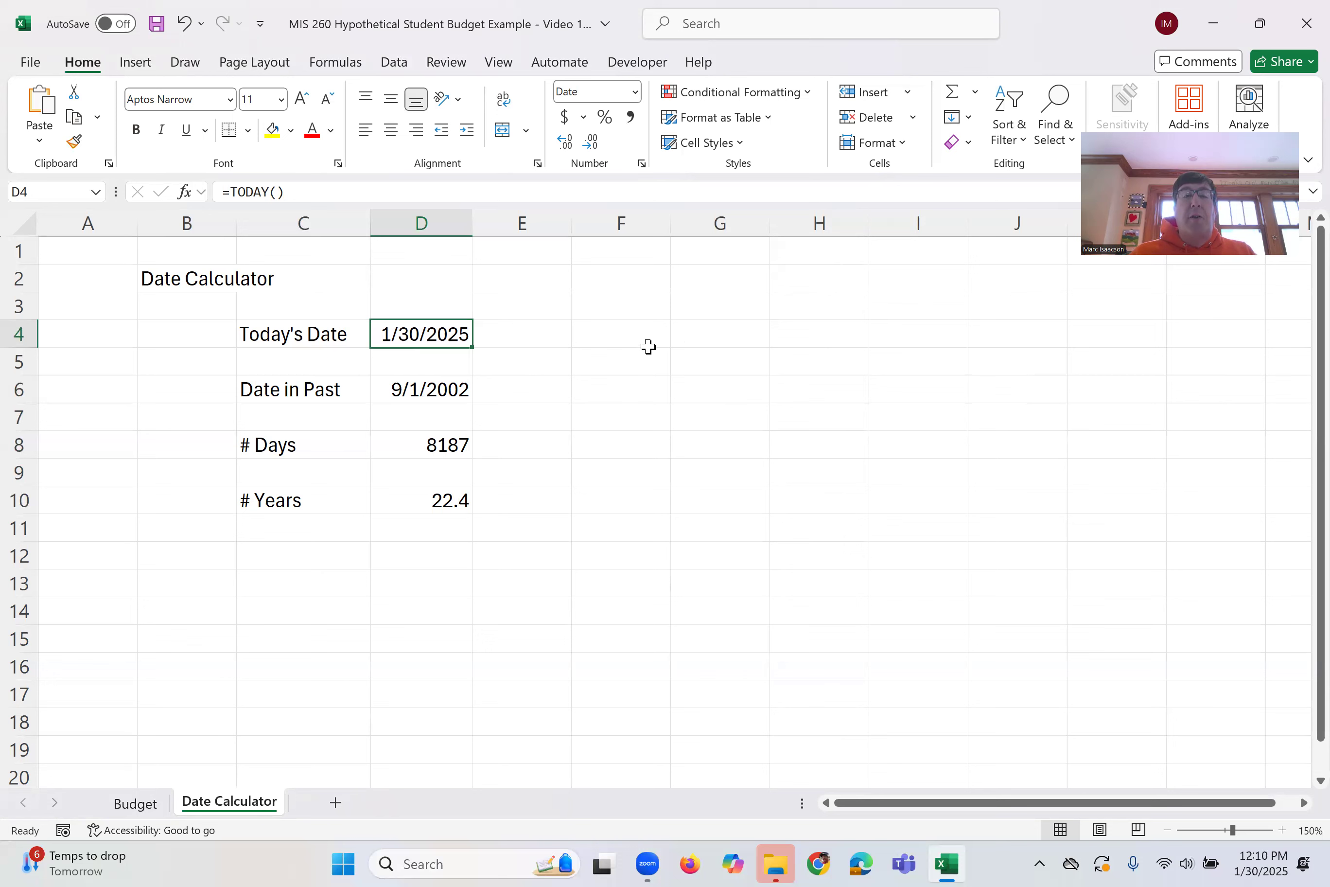
Label F4 "Logic Functions"
{"action": "left_click", "coordinate": [647, 325]}
{"action": "type", "text": "Logic"}
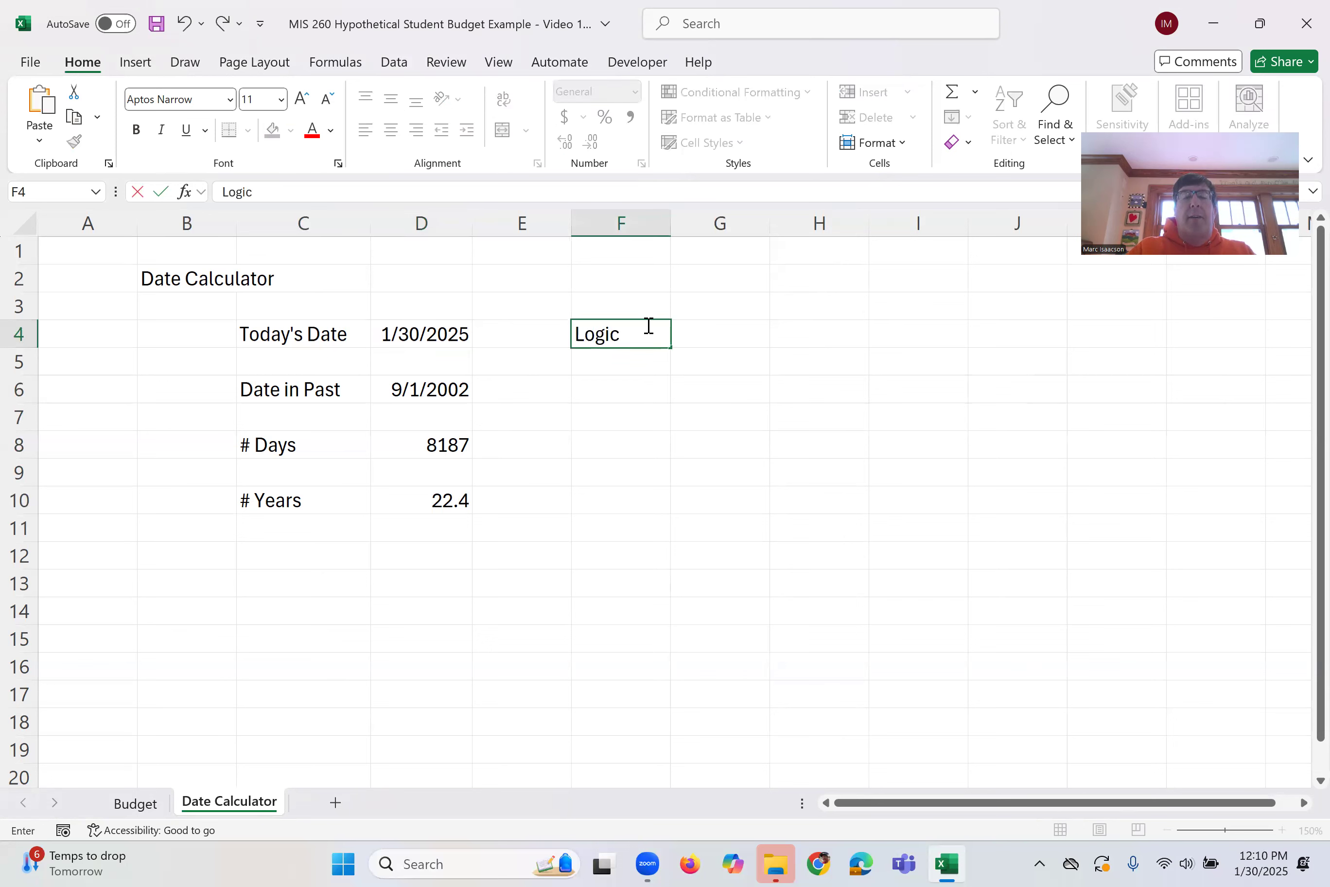
{"action": "type", "text": " Functions"}
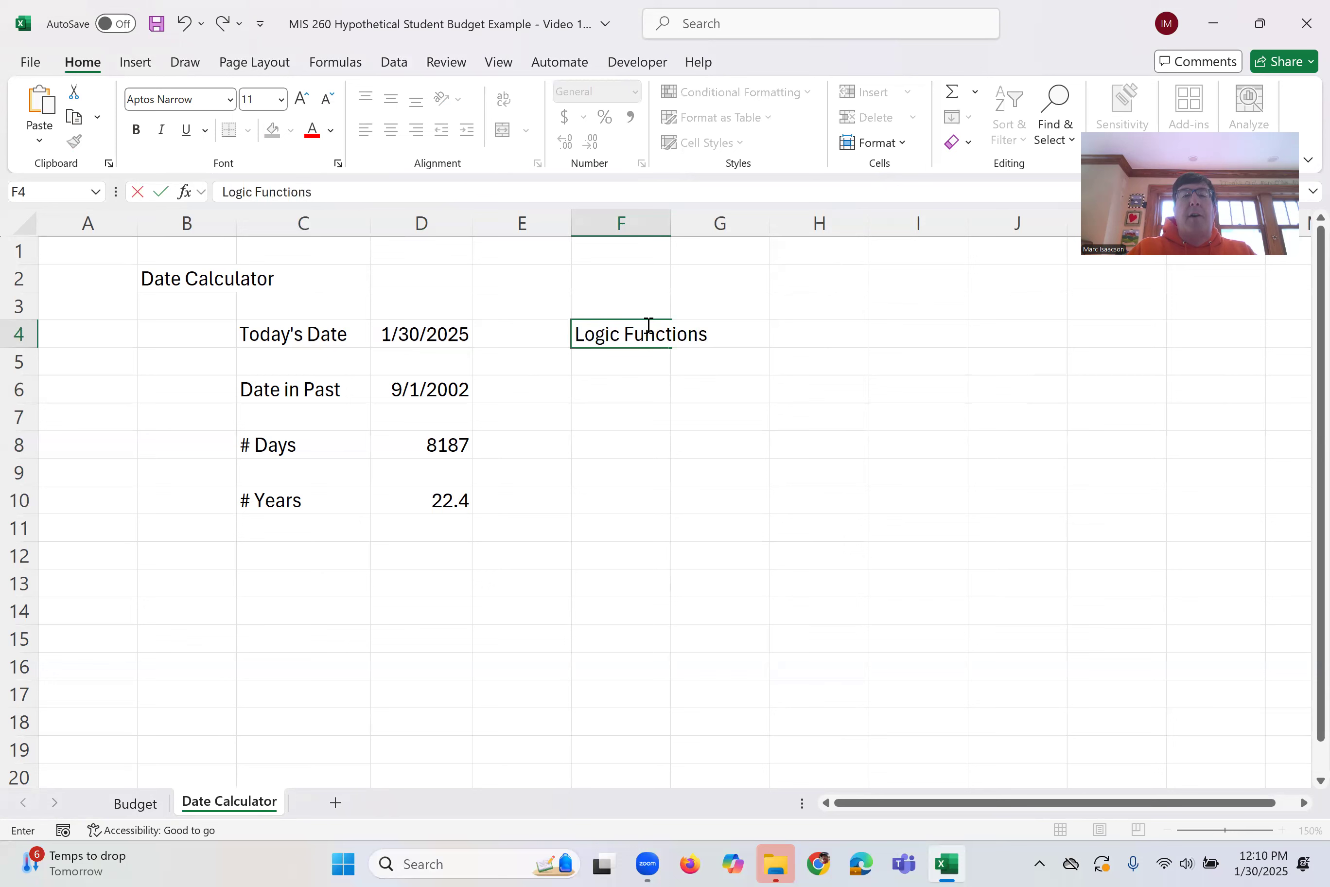
{"action": "key", "text": "BackSpace"}
{"action": "type", "text": "s"}
{"action": "key", "text": "Return"}
Label F6 "IF Function" below the logic functions heading
{"action": "key", "text": "Down"}
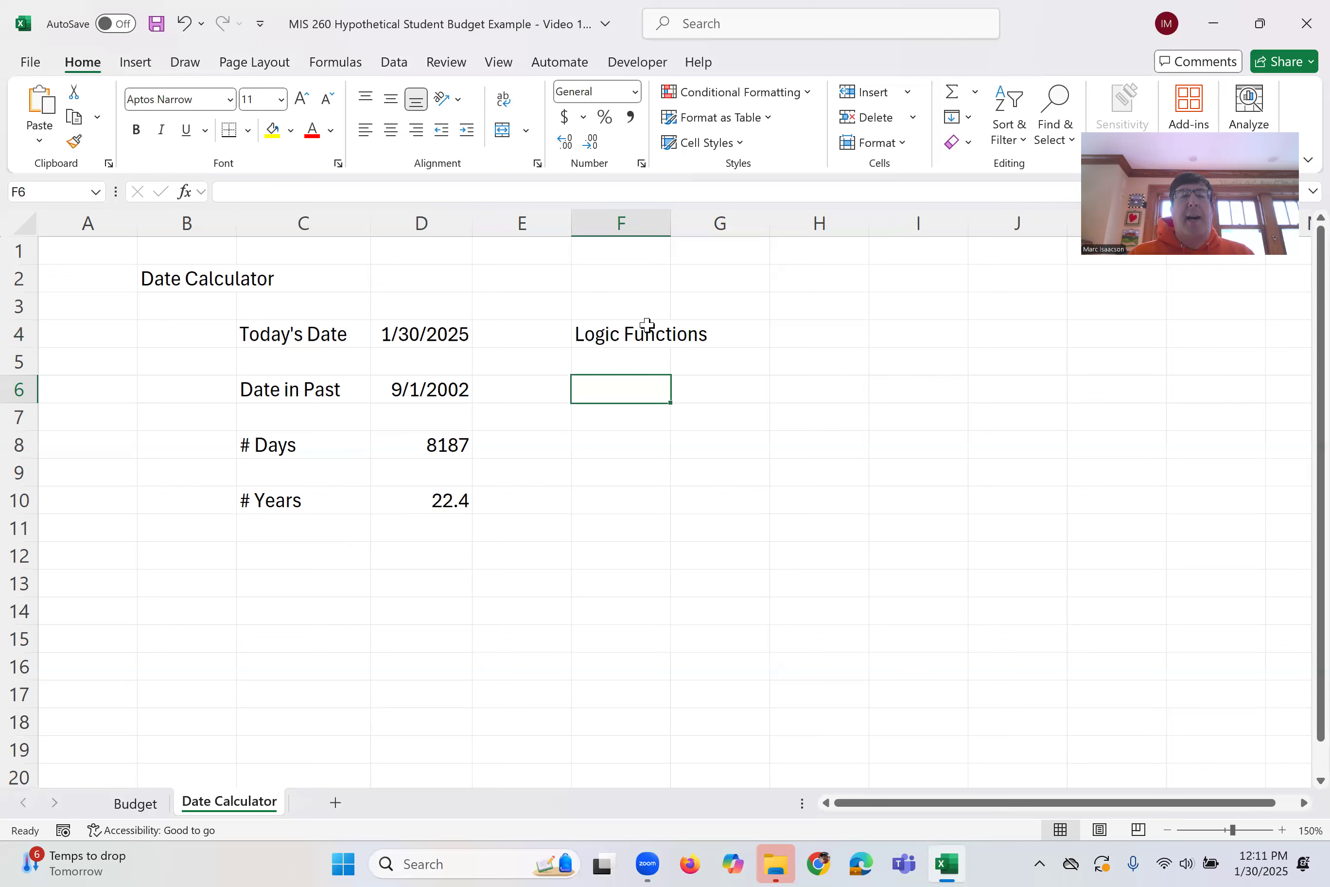
{"action": "type", "text": "If Funct"}
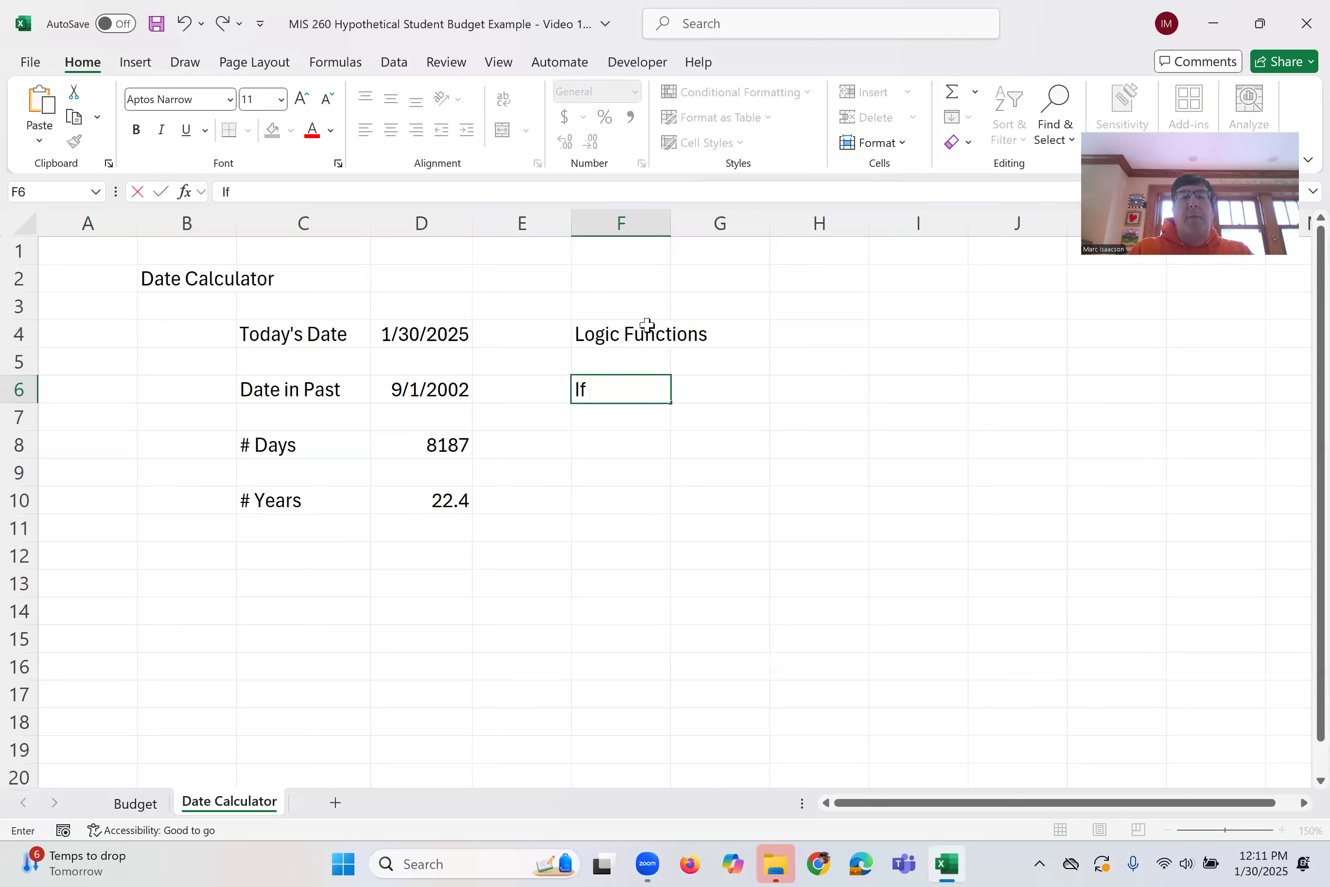
{"action": "key", "text": "BackSpace"}
{"action": "key", "text": "BackSpace"}
{"action": "key", "text": "BackSpace"}
{"action": "key", "text": "BackSpace"}
{"action": "key", "text": "BackSpace"}
{"action": "key", "text": "BackSpace"}
{"action": "key", "text": "BackSpace"}
{"action": "type", "text": "F Function"}
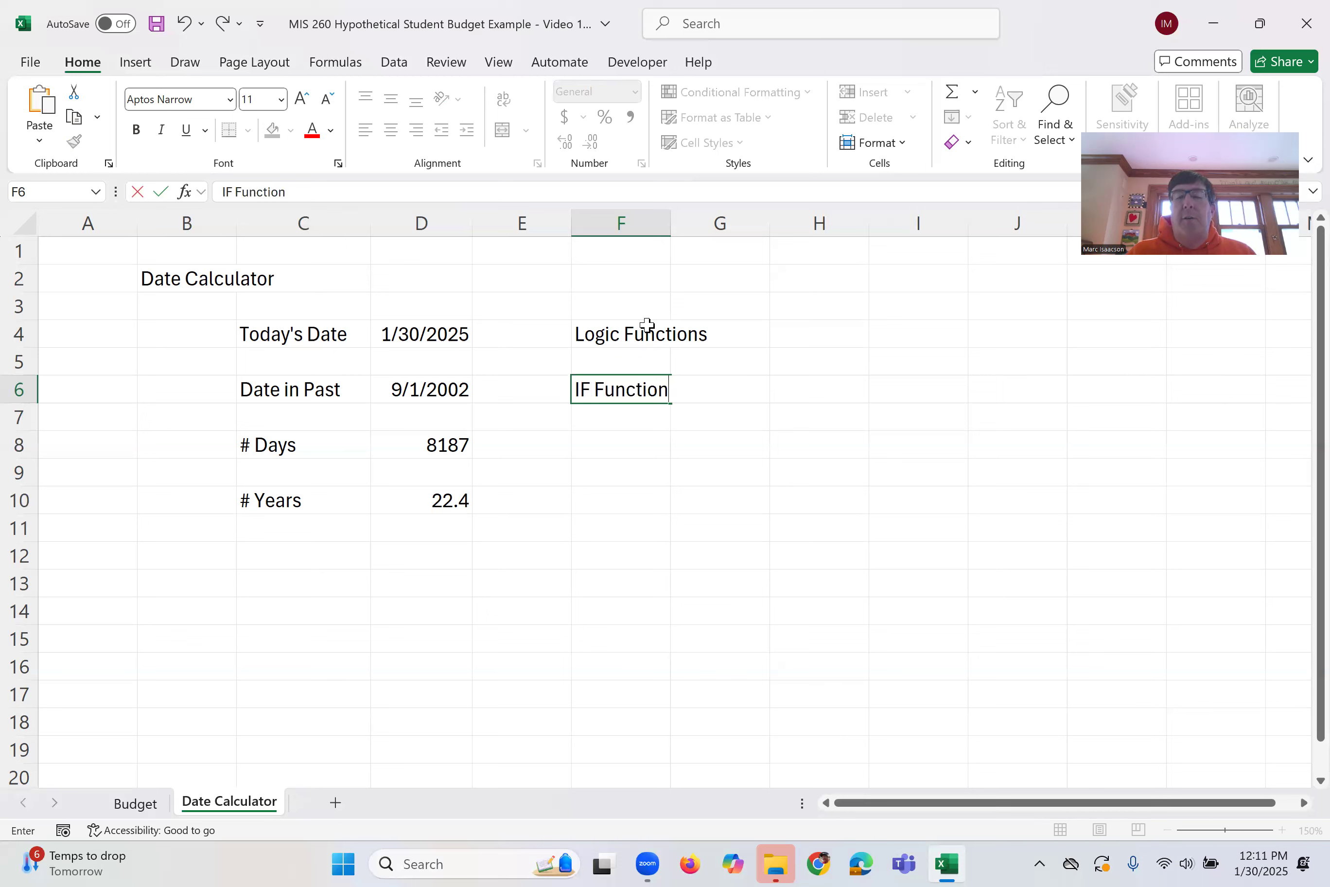
{"action": "key", "text": "Return"}
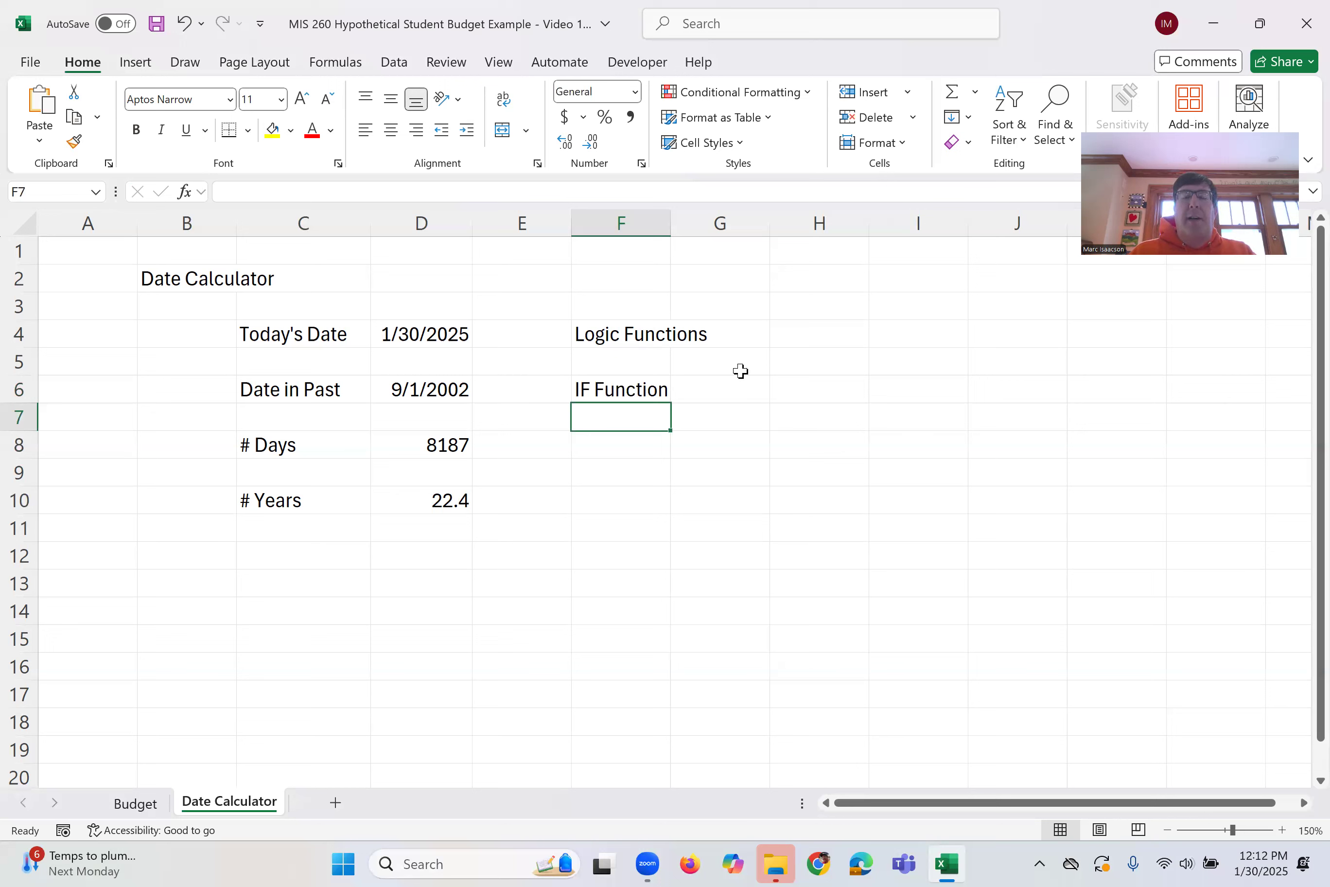
Label H4 "Business Rules"
{"action": "left_click", "coordinate": [852, 330]}
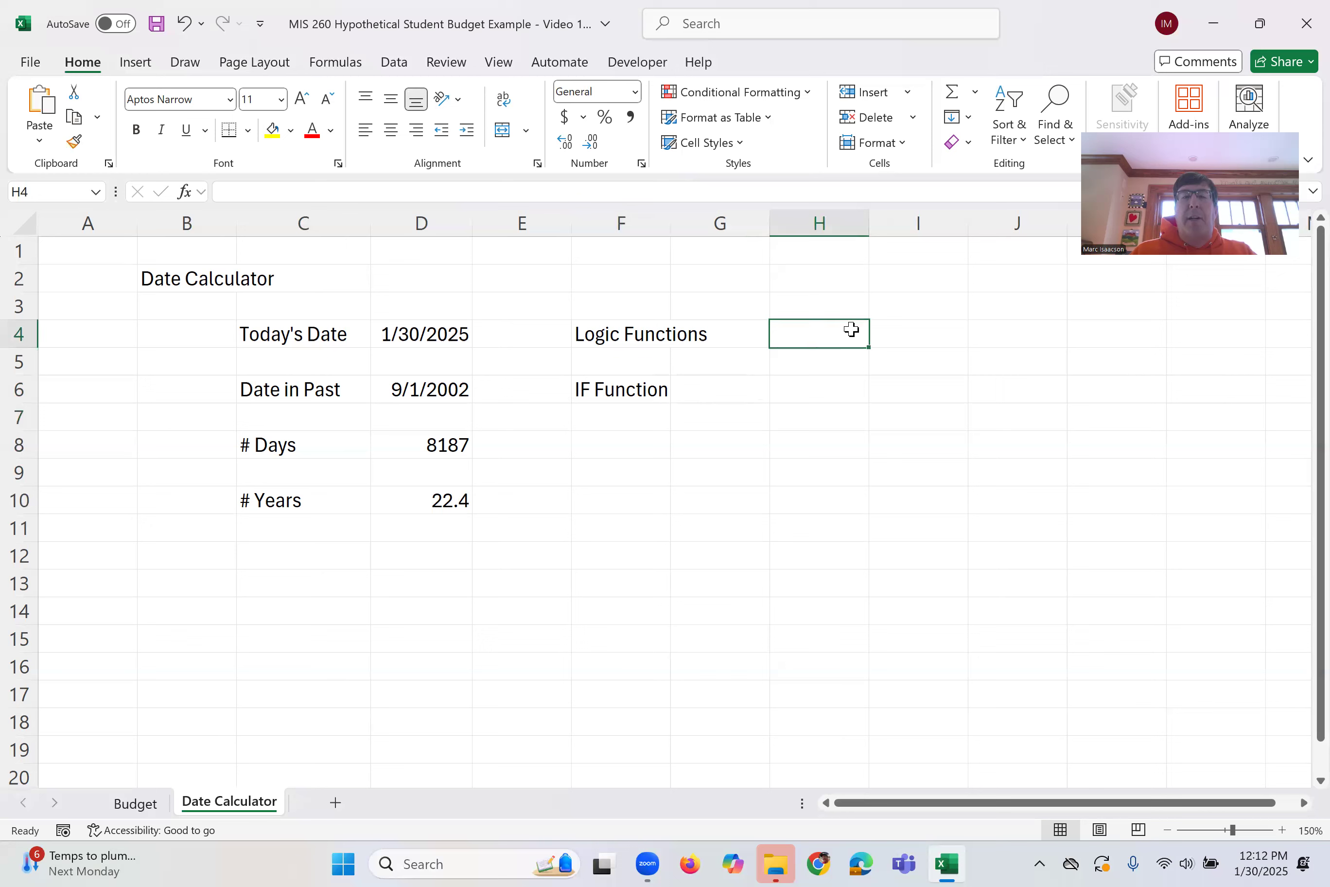
{"action": "type", "text": "Busine"}
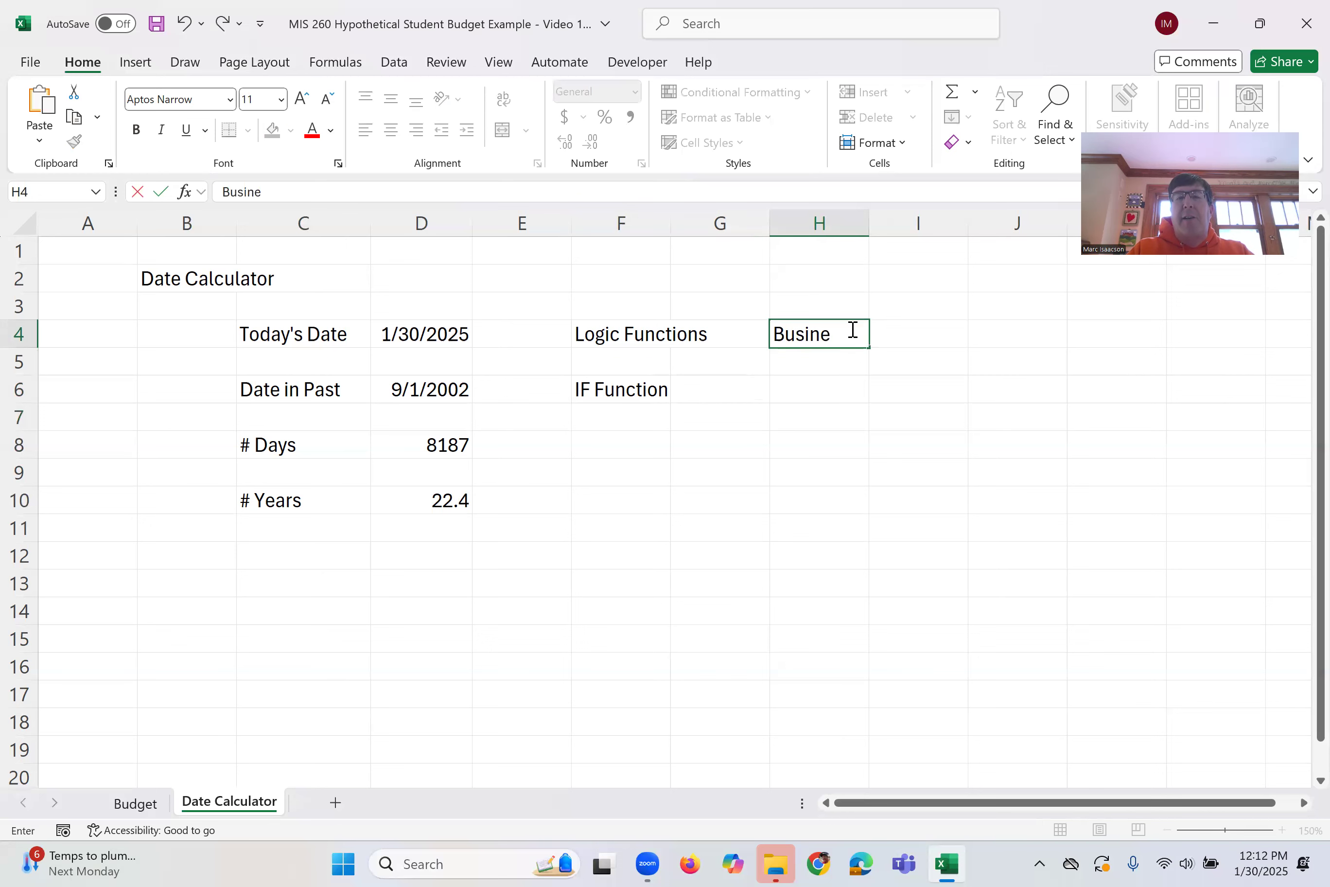
{"action": "type", "text": "ss Rules"}
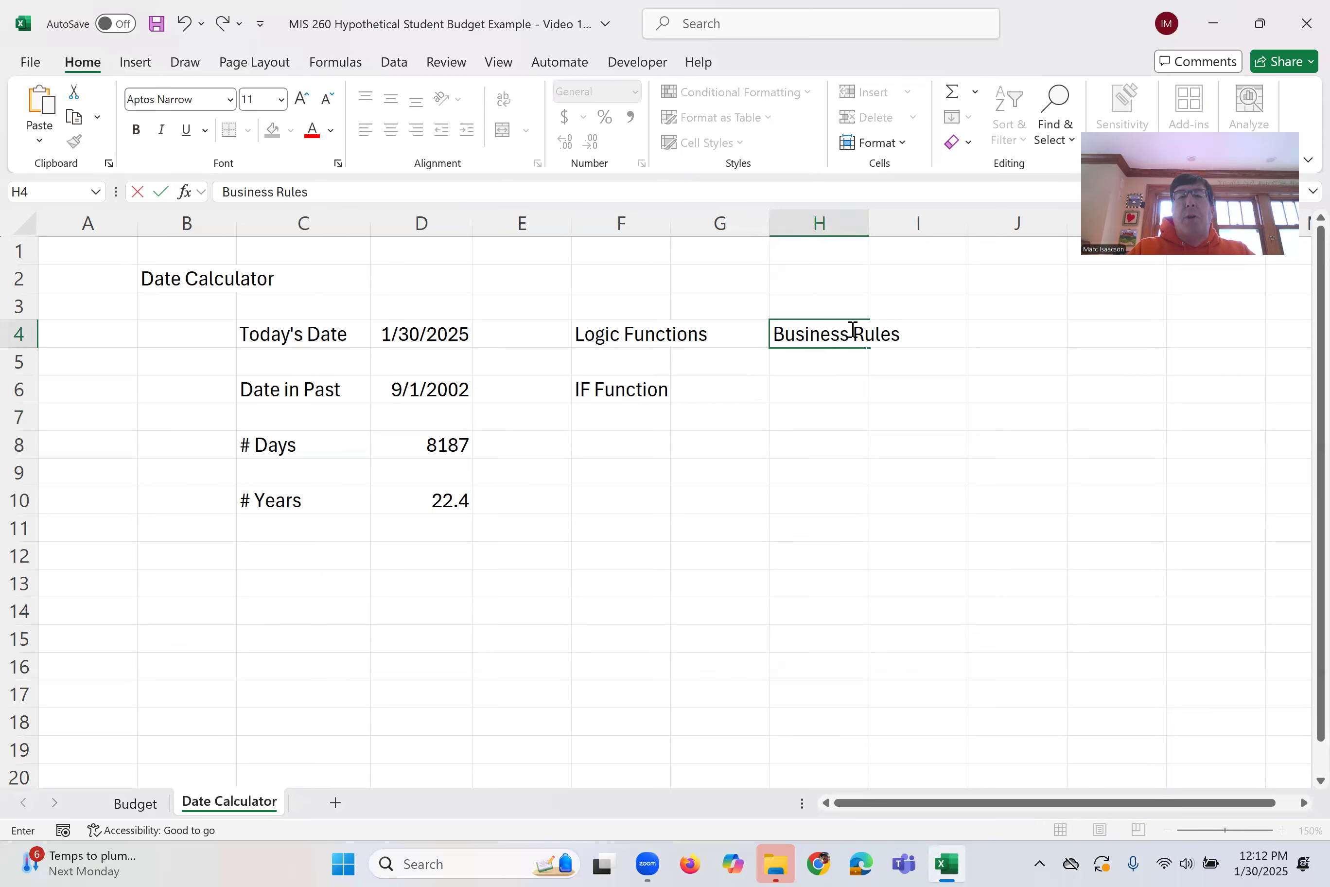
{"action": "key", "text": "Return"}
In H6, enter the rule "Must be 25+ years of age to rent a car"
{"action": "key", "text": "Down"}
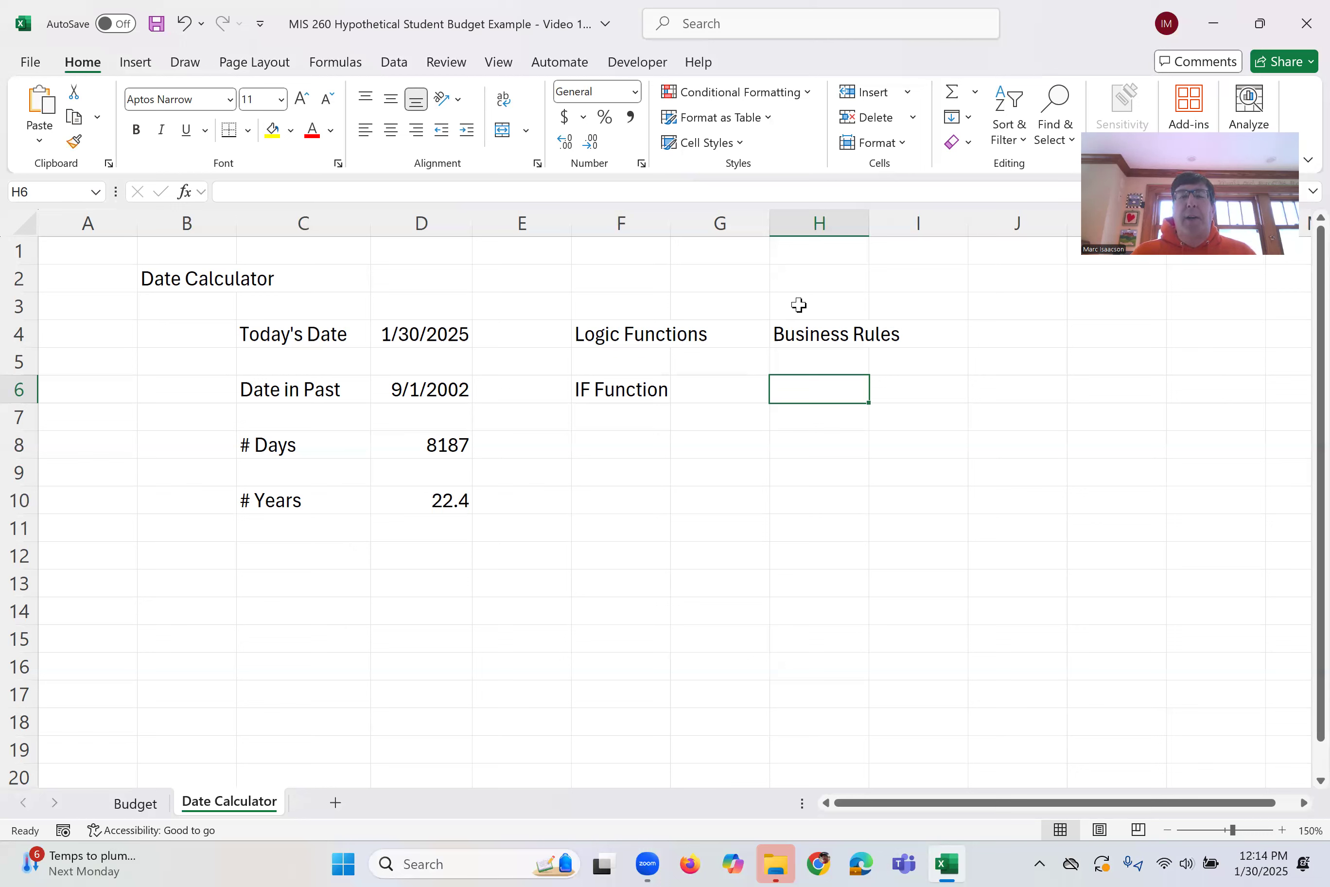
{"action": "type", "text": "Elic"}
{"action": "key", "text": "BackSpace"}
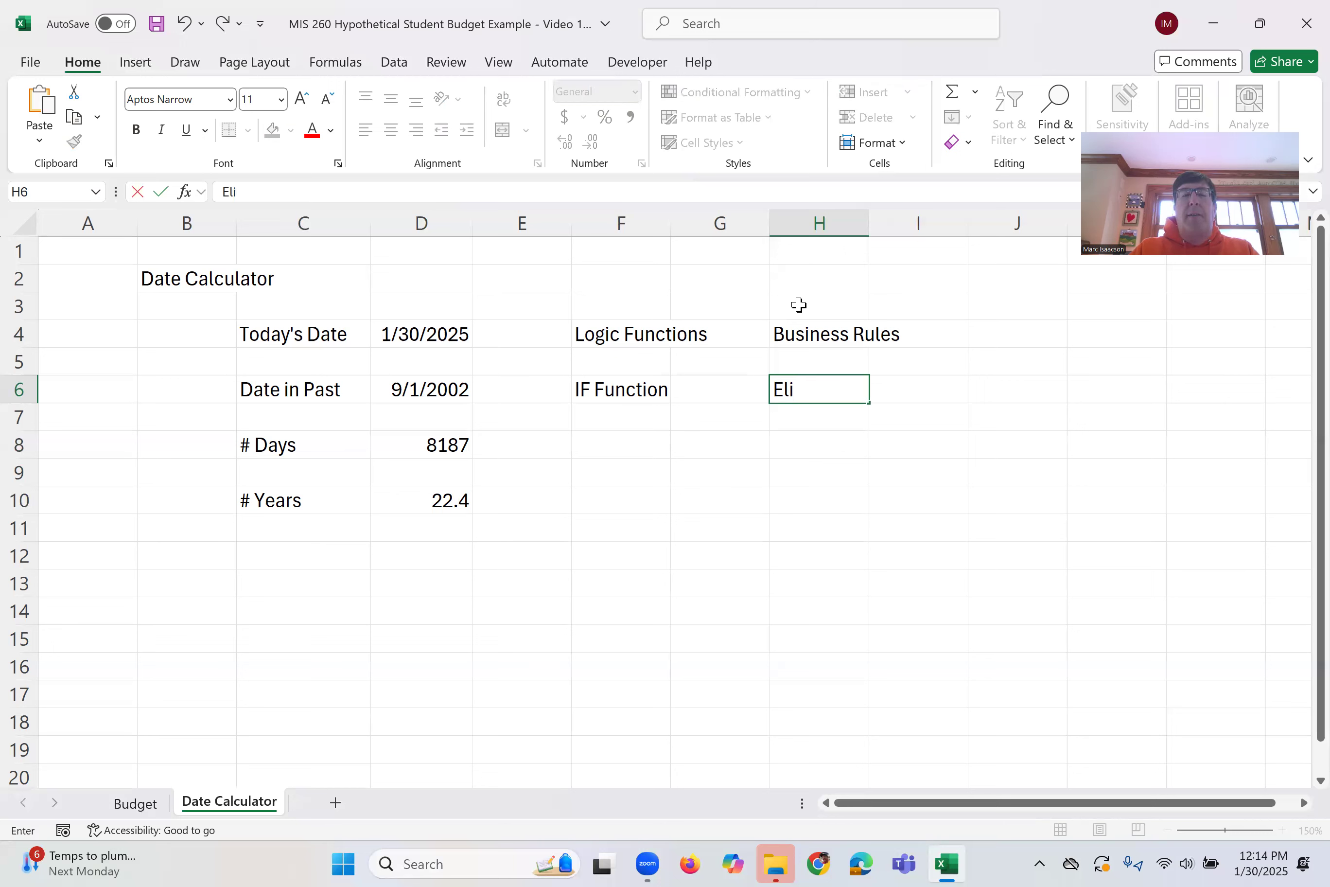
{"action": "key", "text": "BackSpace"}
{"action": "key", "text": "BackSpace"}
{"action": "key", "text": "BackSpace"}
{"action": "type", "text": "Must be 25"}
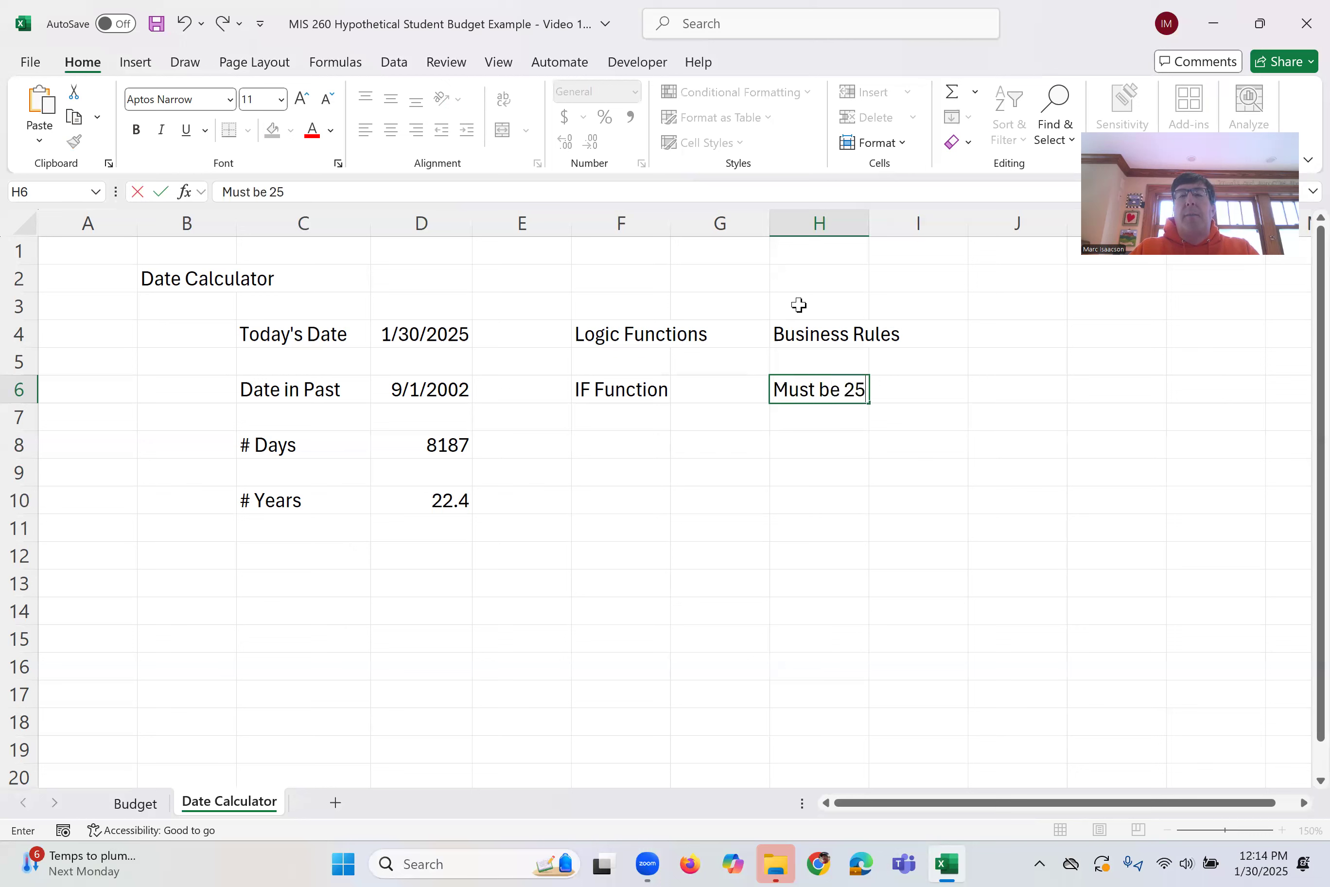
{"action": "type", "text": "+ years"}
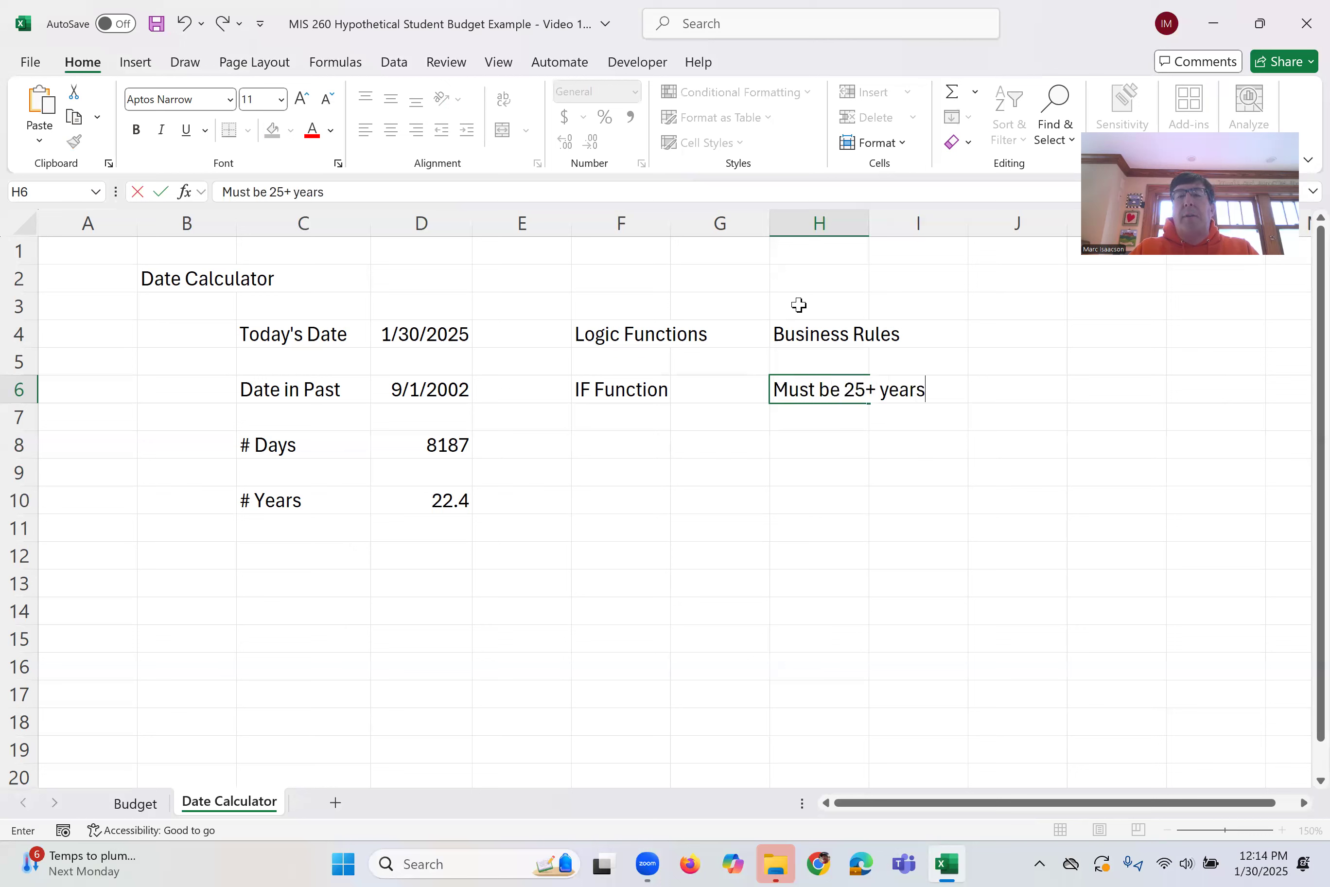
{"action": "type", "text": " of age to rent a car"}
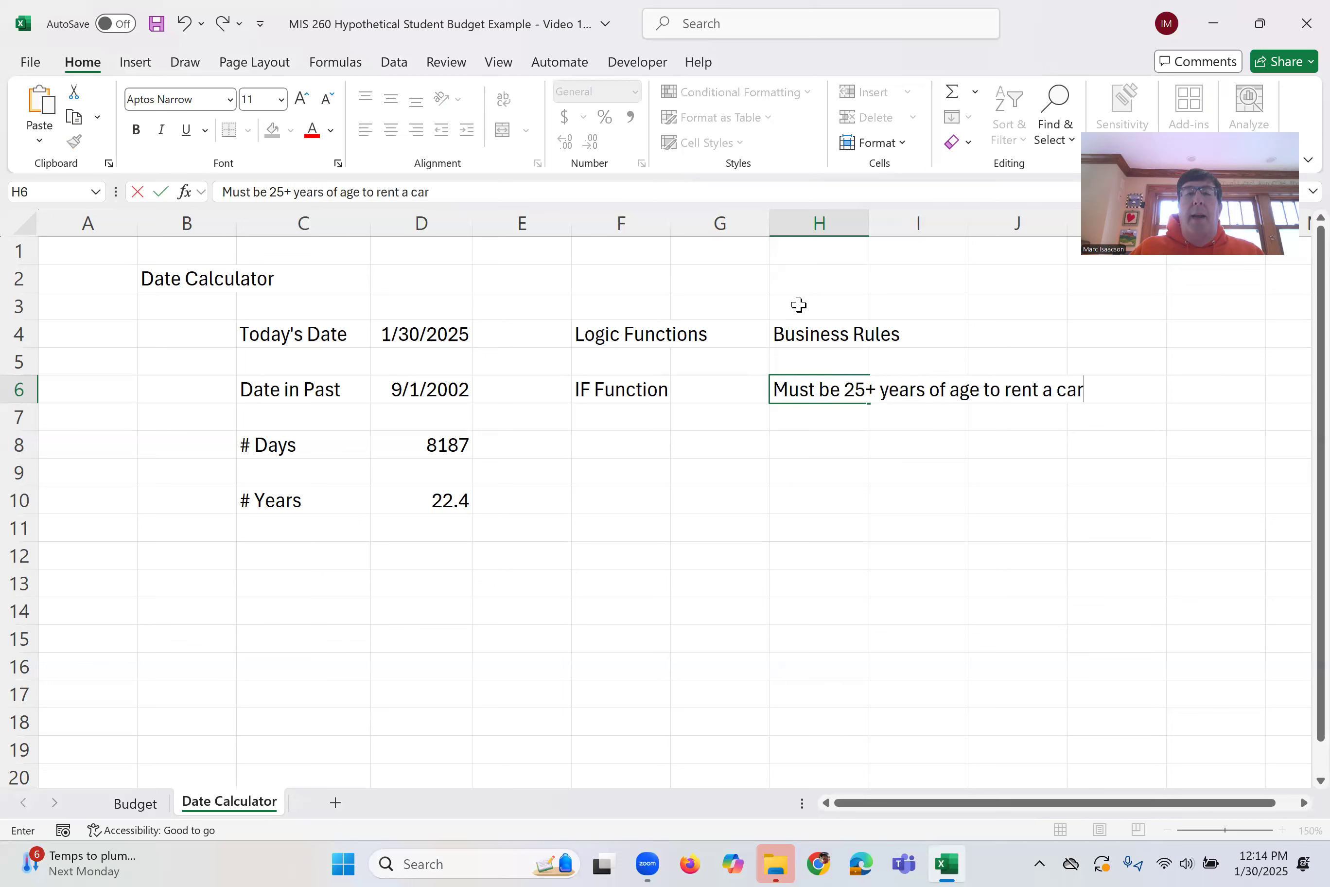
{"action": "left_click", "coordinate": [819, 441]}
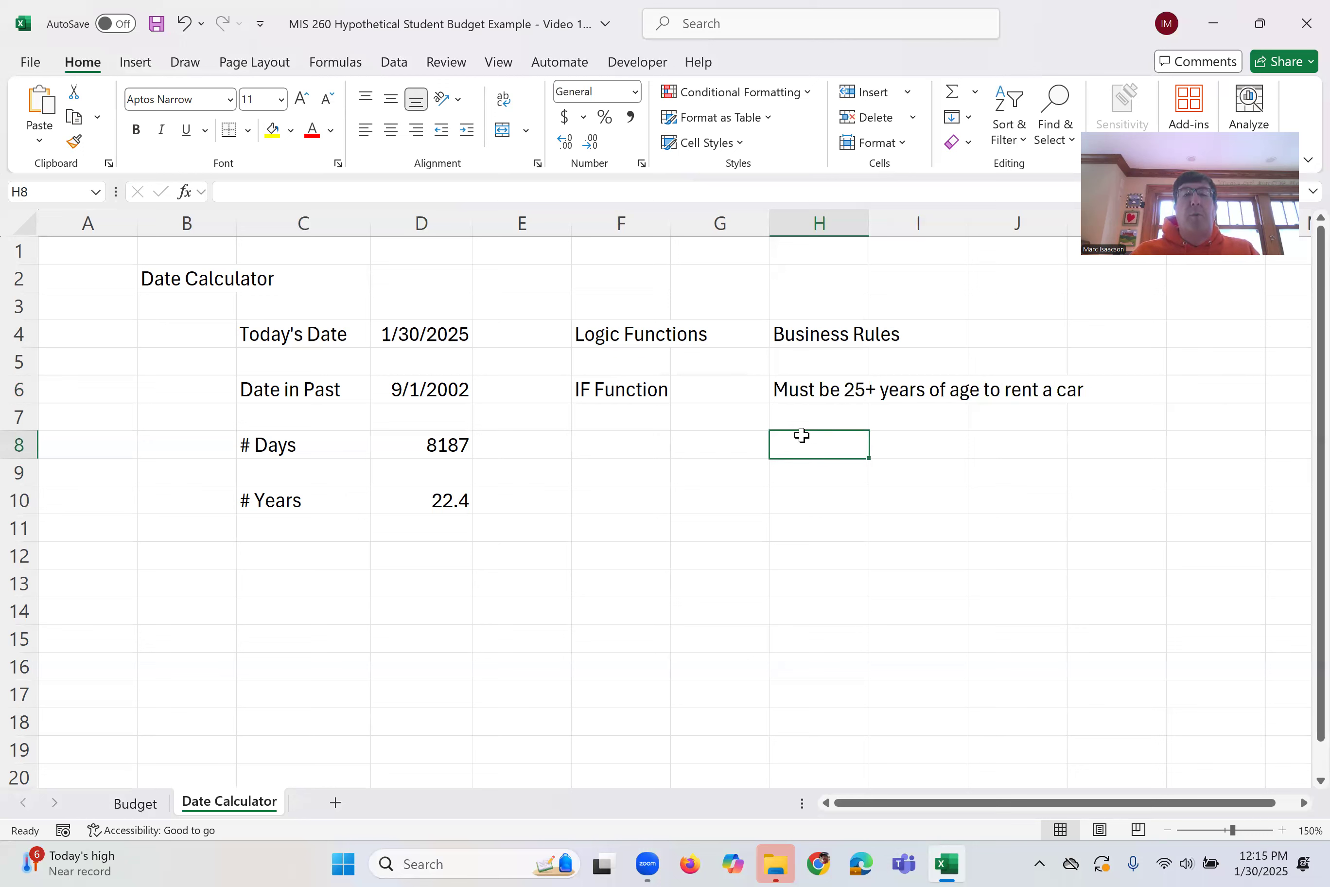
Label C12 "Eligible to Rent Car?" and widen column C to fit the text
{"action": "left_click", "coordinate": [322, 556]}
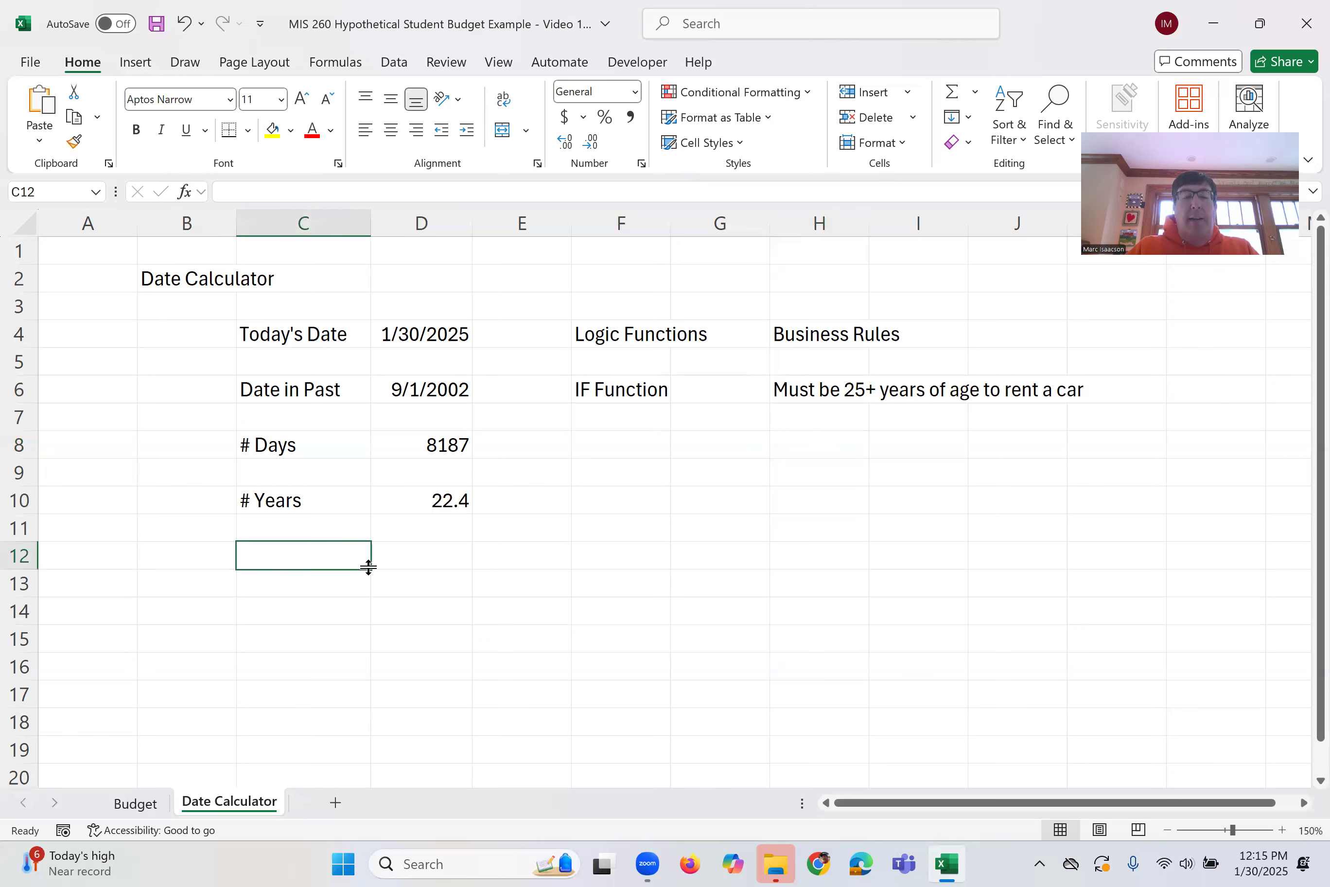
{"action": "type", "text": "Eligible to Rent Car?"}
{"action": "key", "text": "Return"}
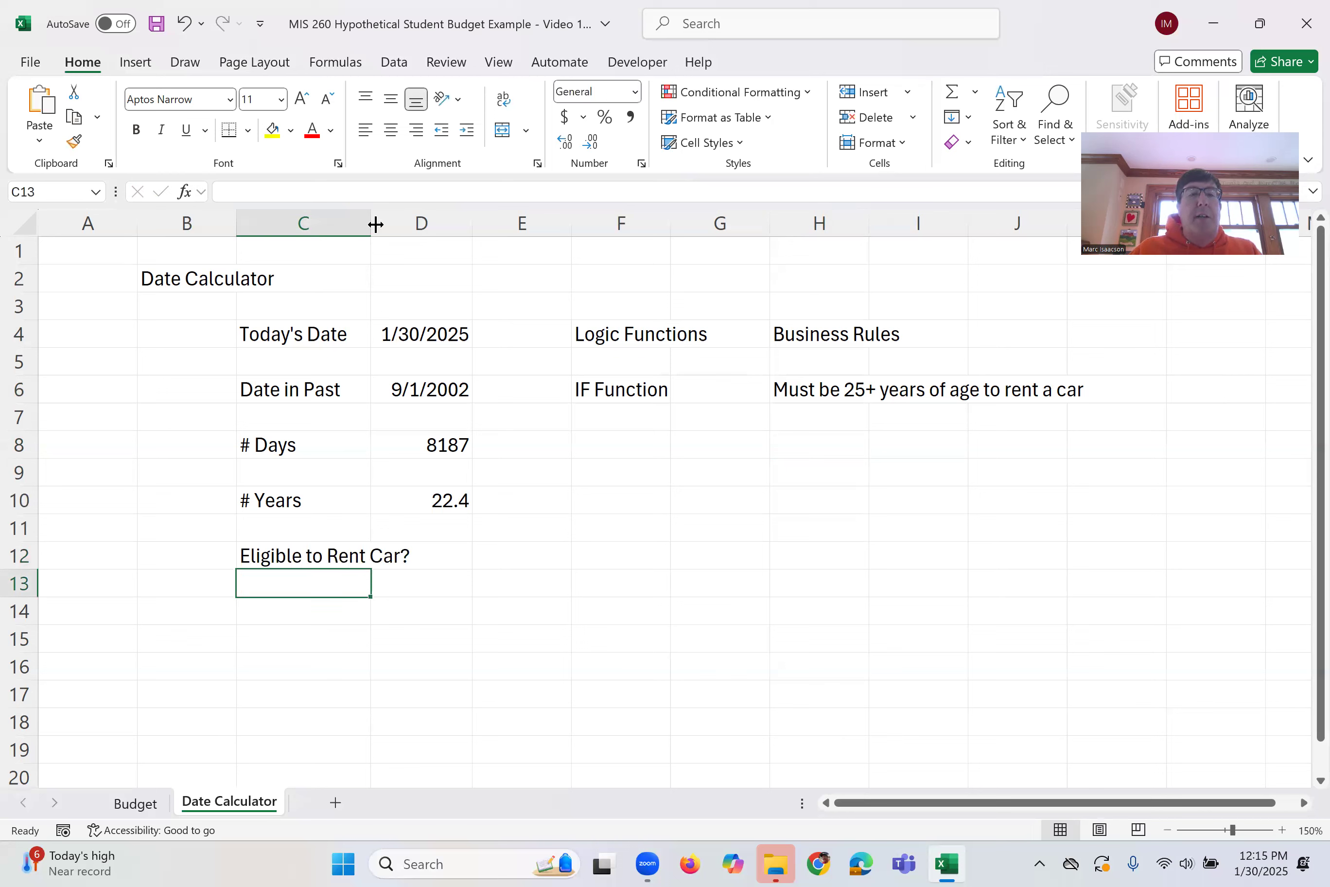
{"action": "left_click_drag", "start_coordinate": [376, 224], "coordinate": [452, 231]}
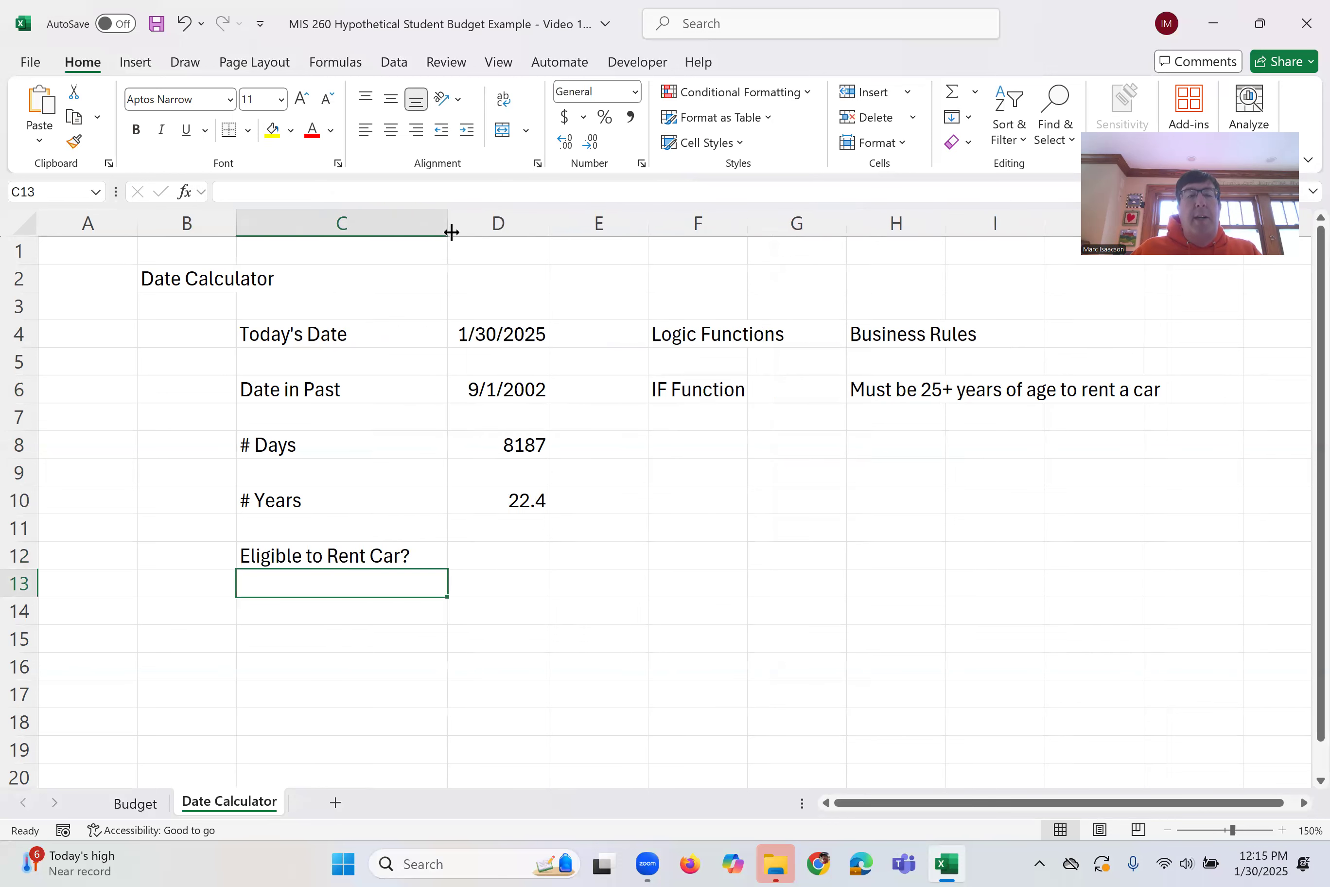
In D12, enter the formula =IF(D10>=25,"Yes","No") to check rental eligibility from the years value
{"action": "left_click", "coordinate": [514, 550]}
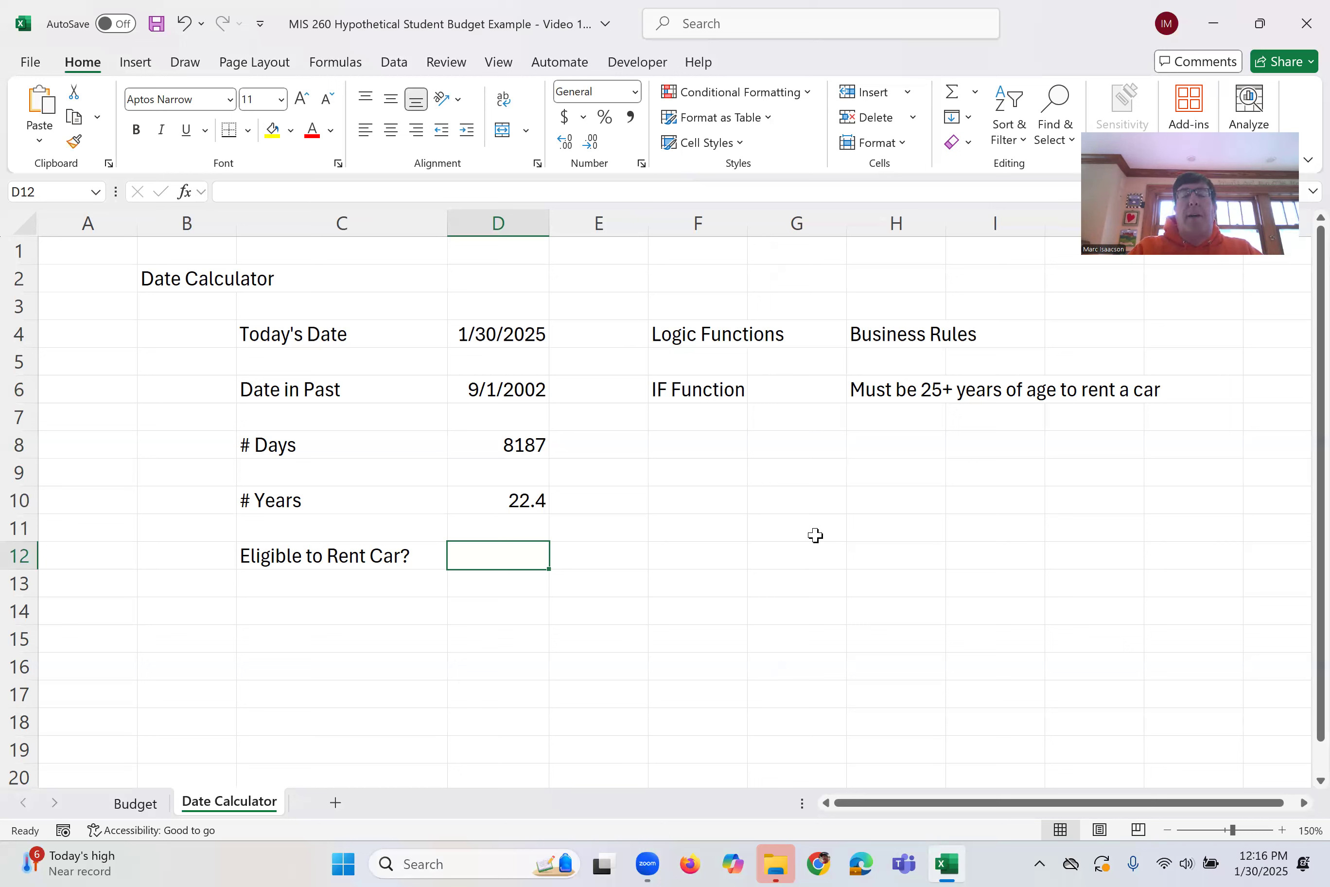
{"action": "type", "text": "="}
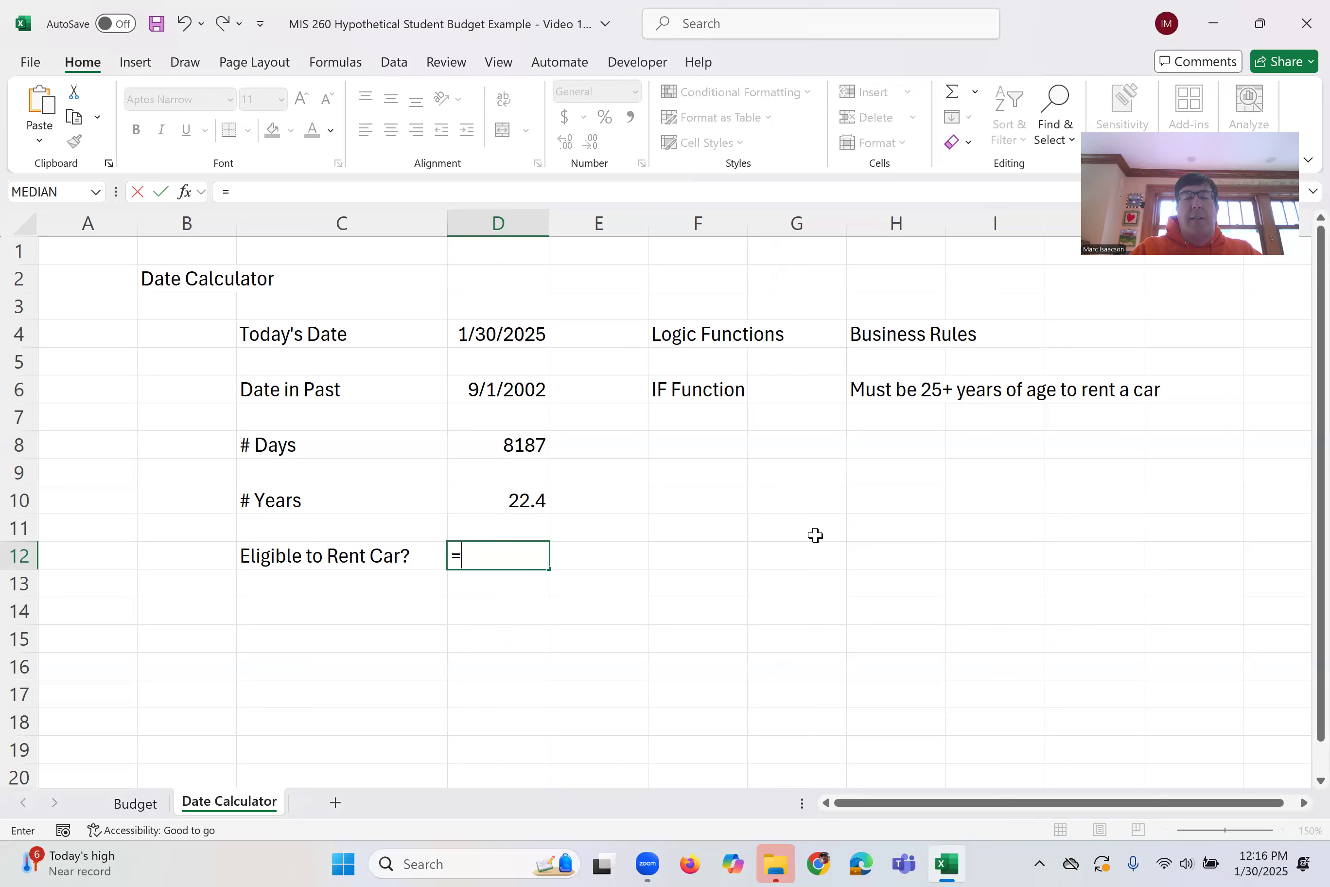
{"action": "type", "text": "IF"}
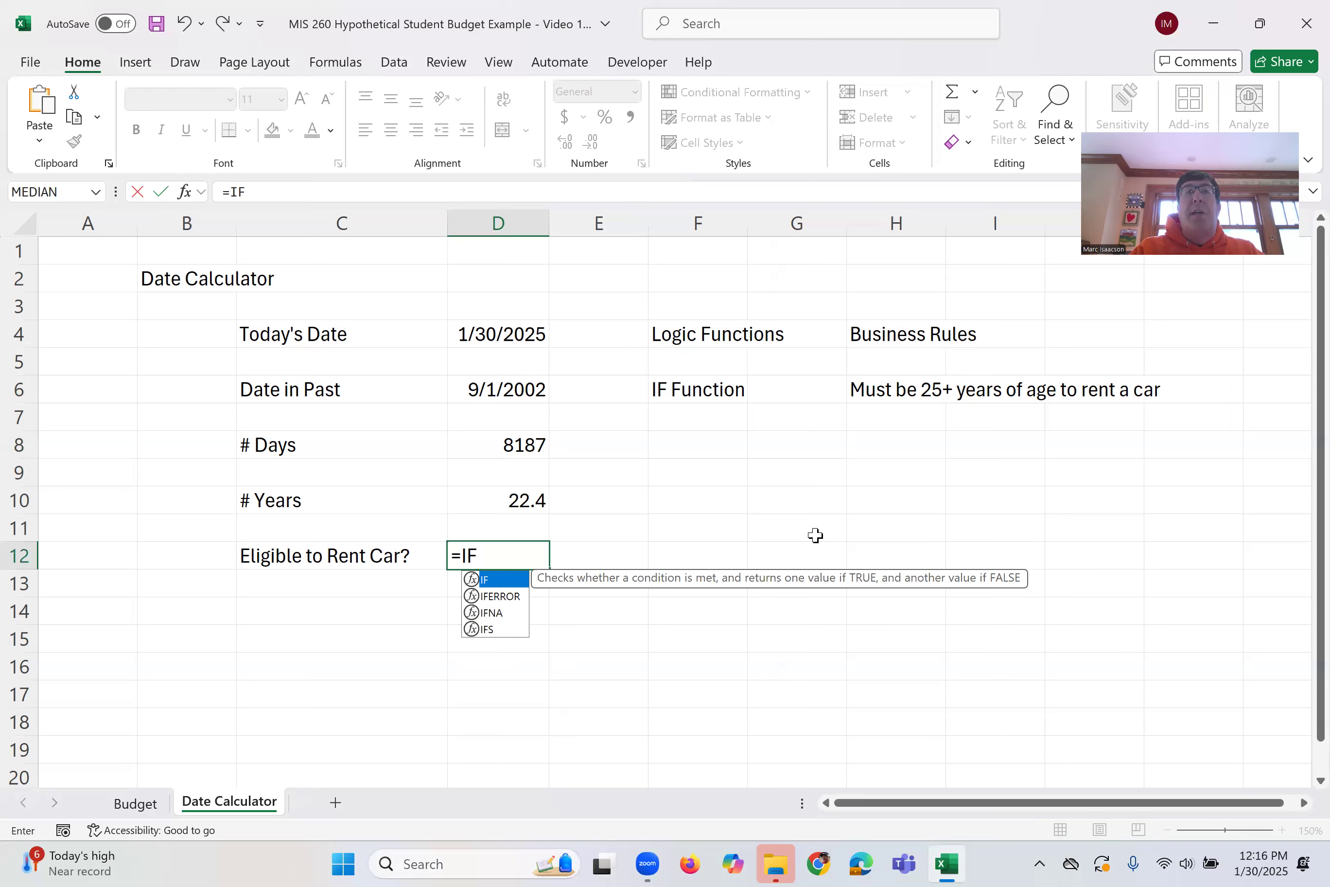
{"action": "type", "text": "("}
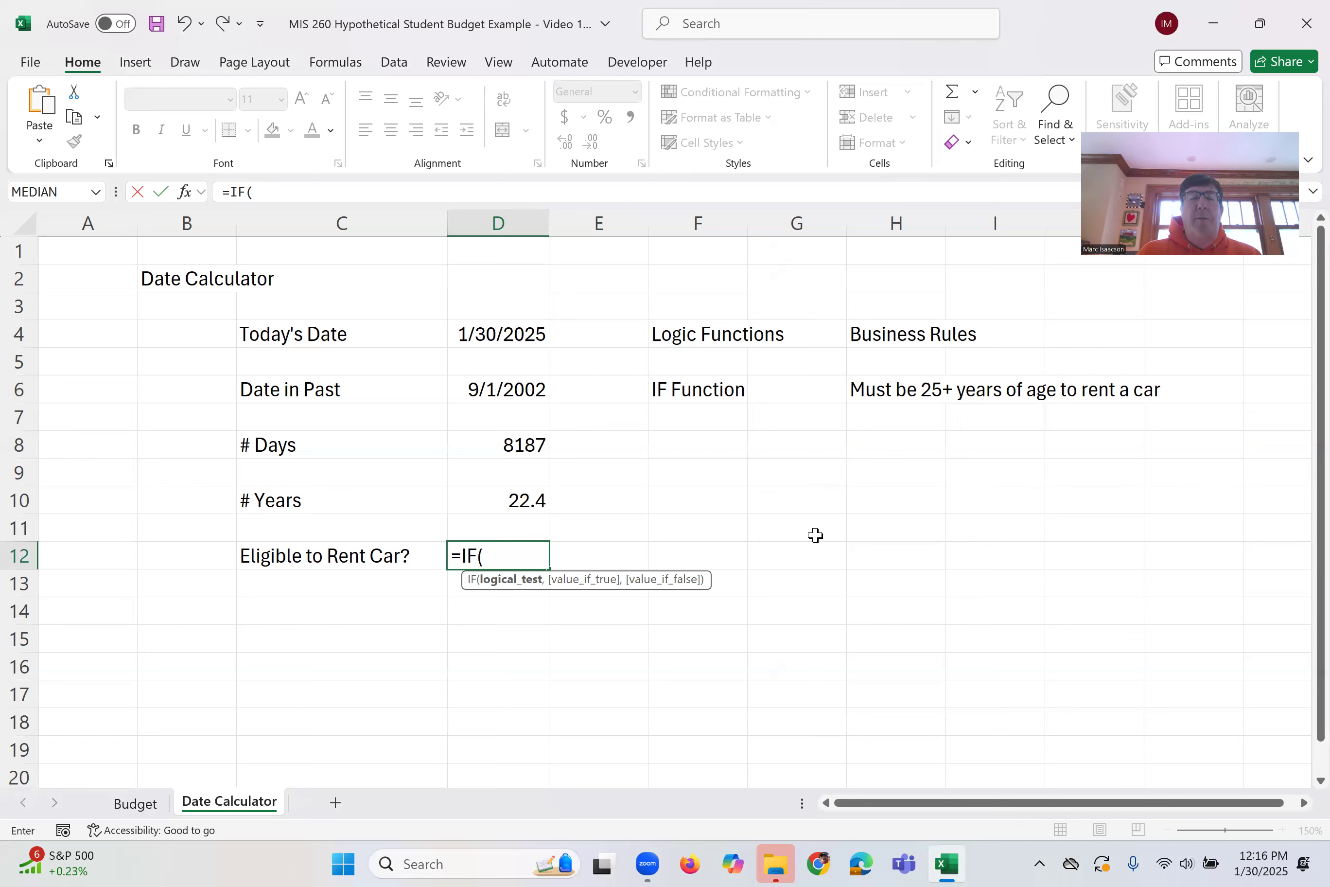
{"action": "left_click", "coordinate": [494, 499]}
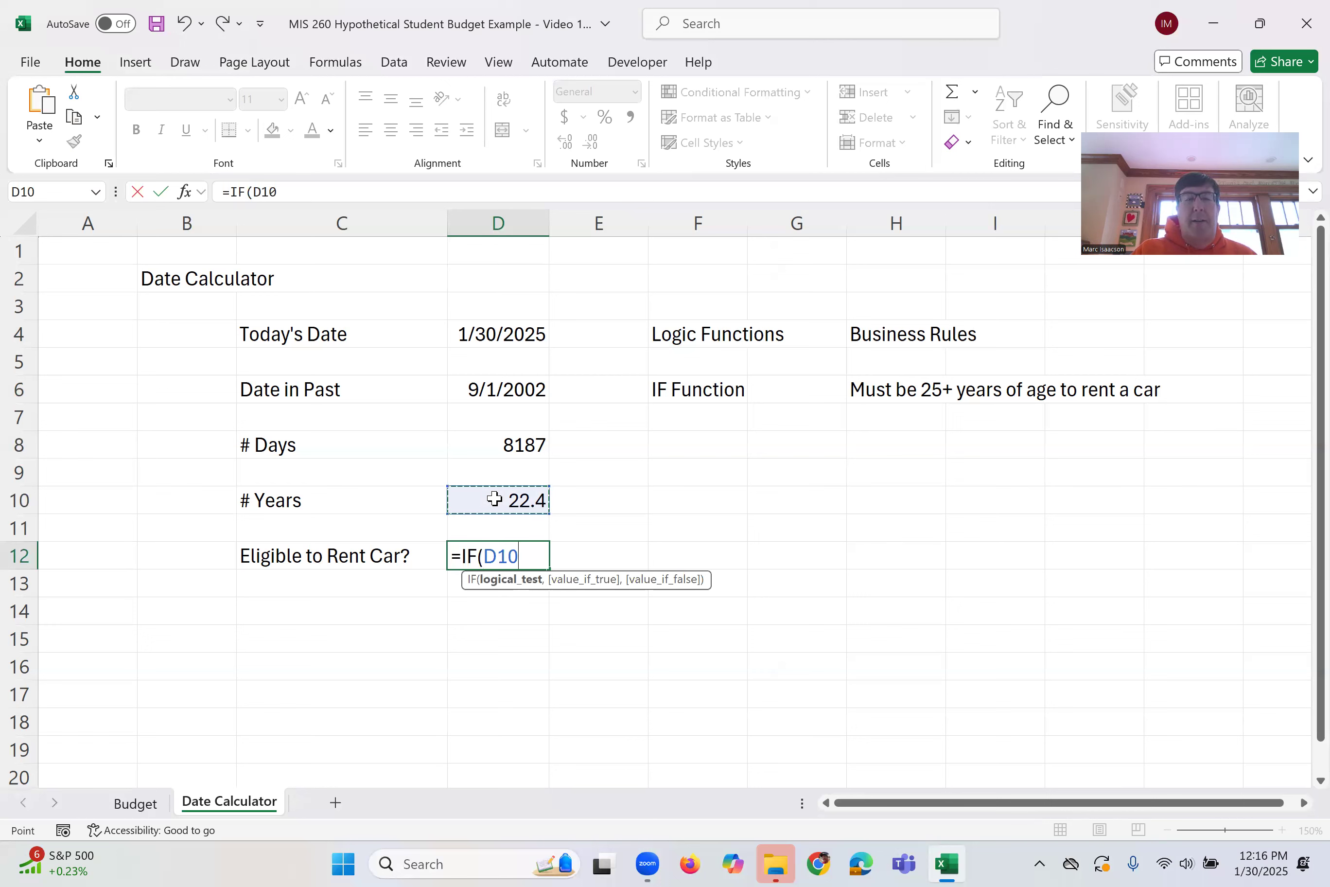
{"action": "type", "text": ">=25"}
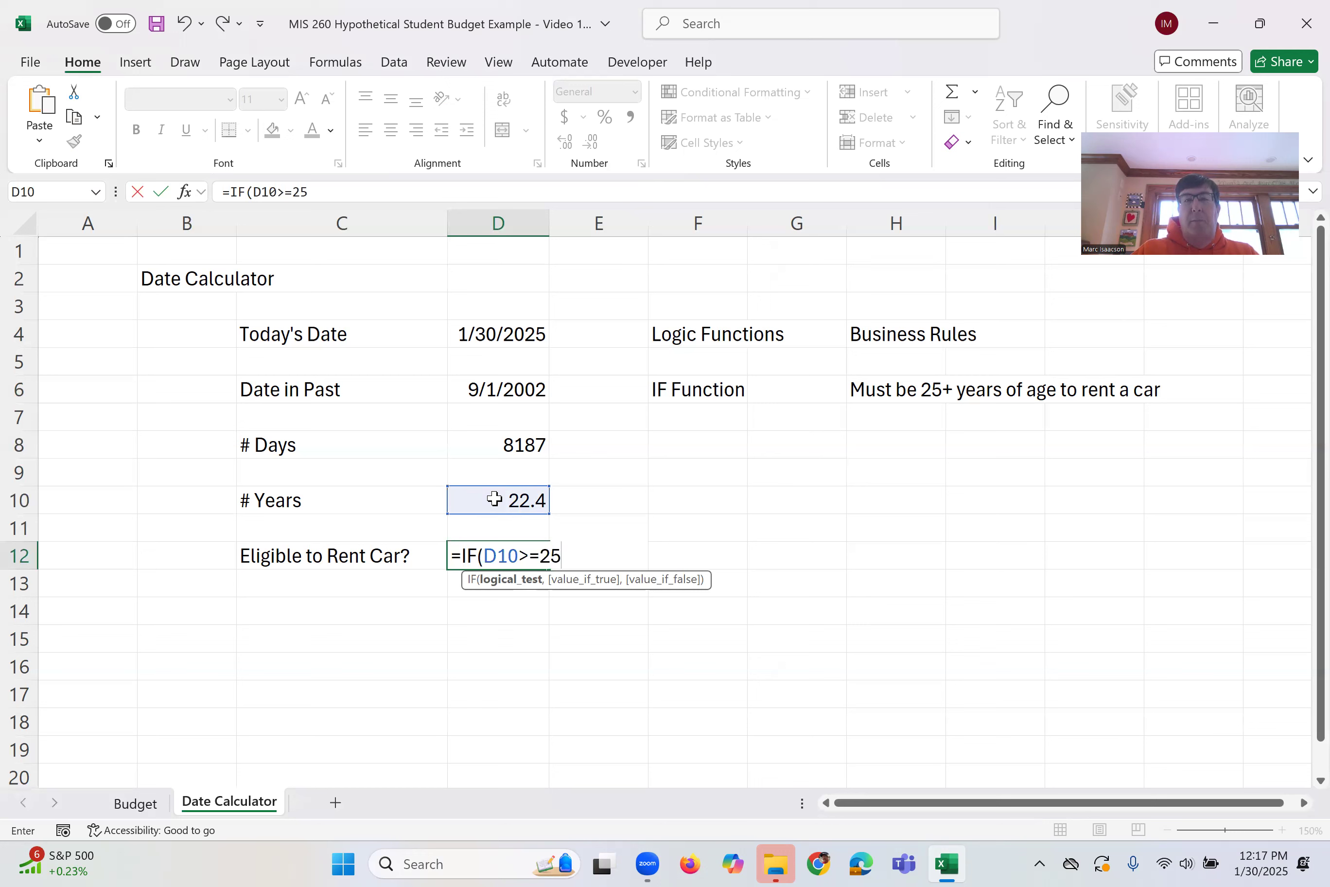
{"action": "type", "text": ","}
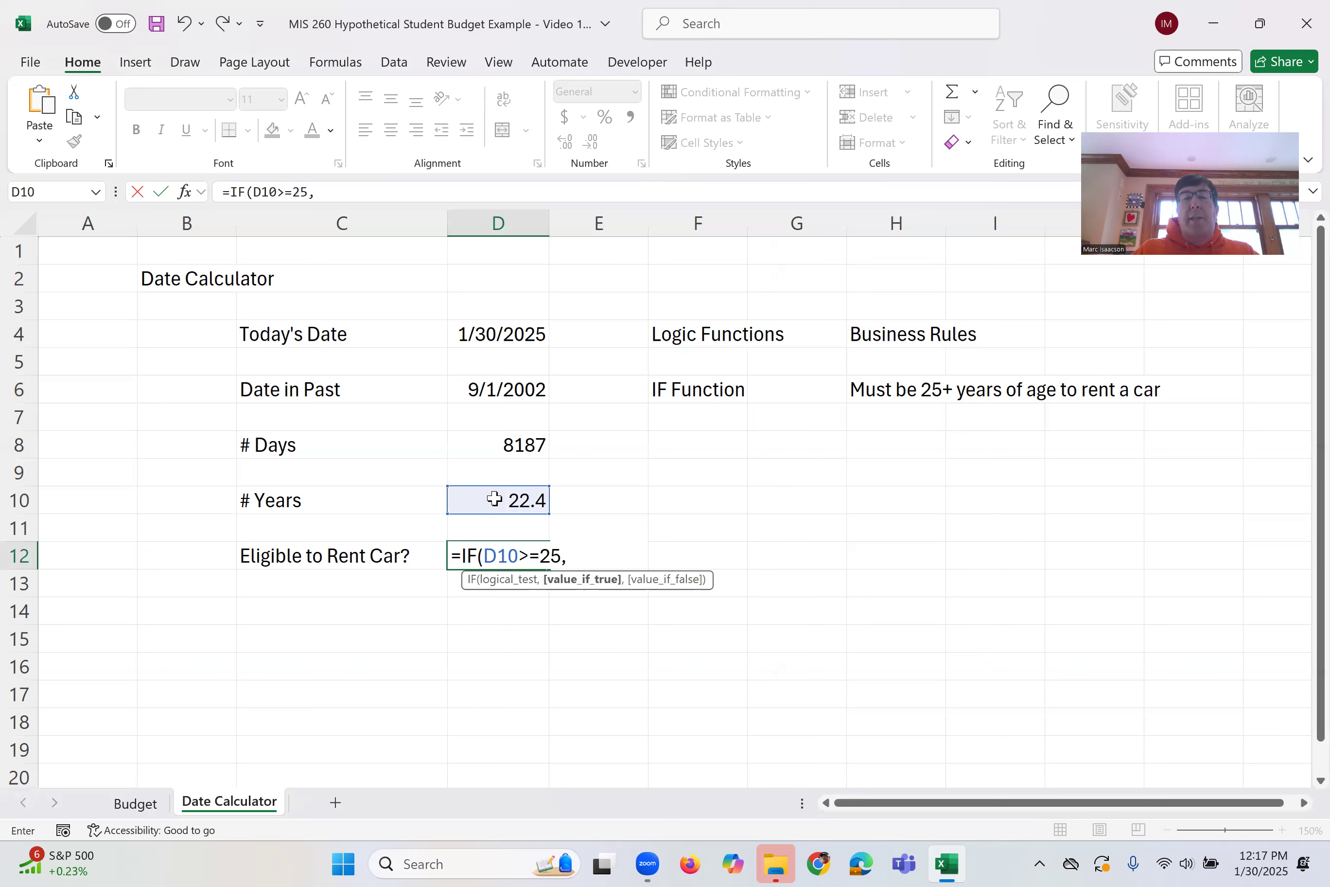
{"action": "type", "text": "\"Yes\""}
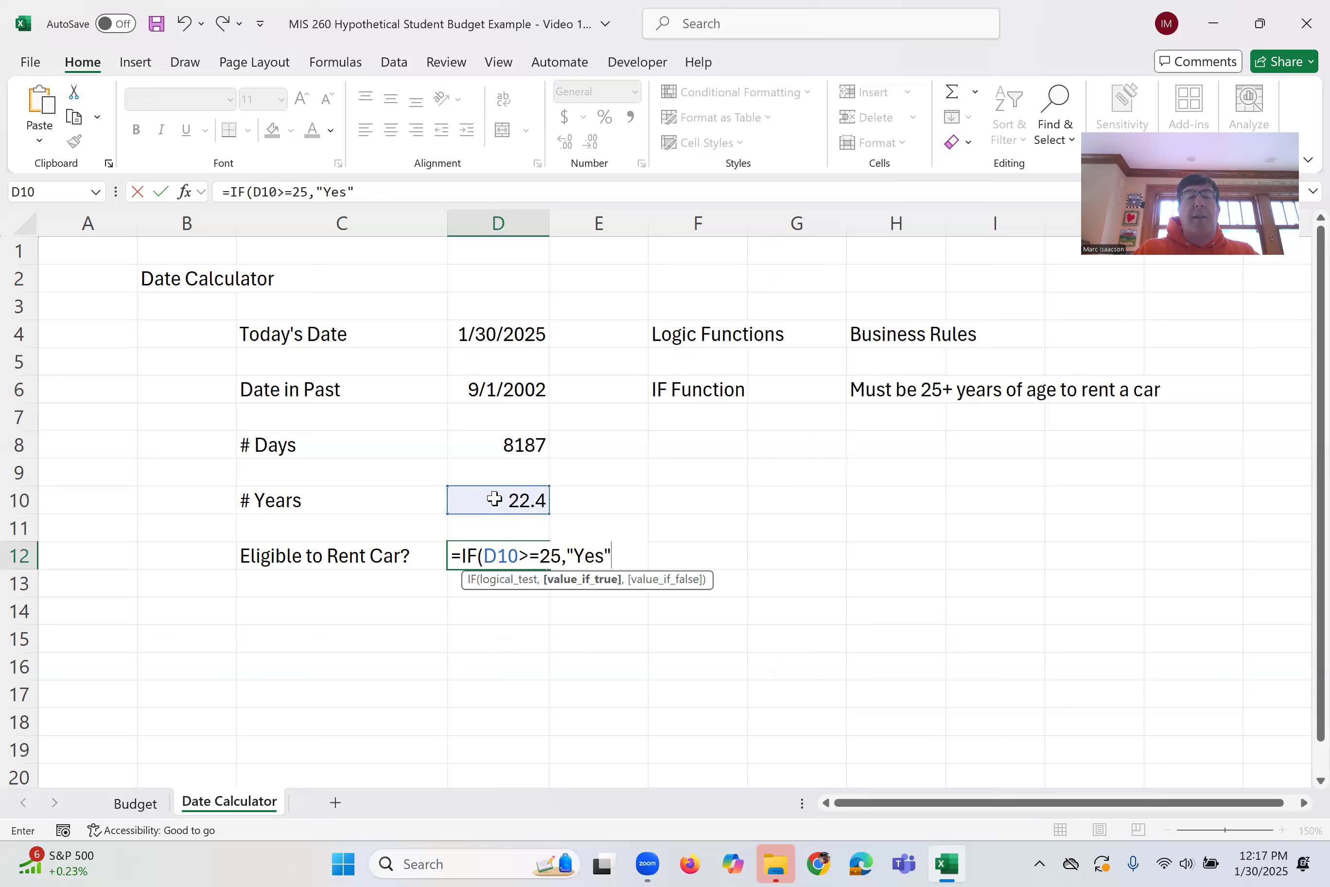
{"action": "type", "text": ","}
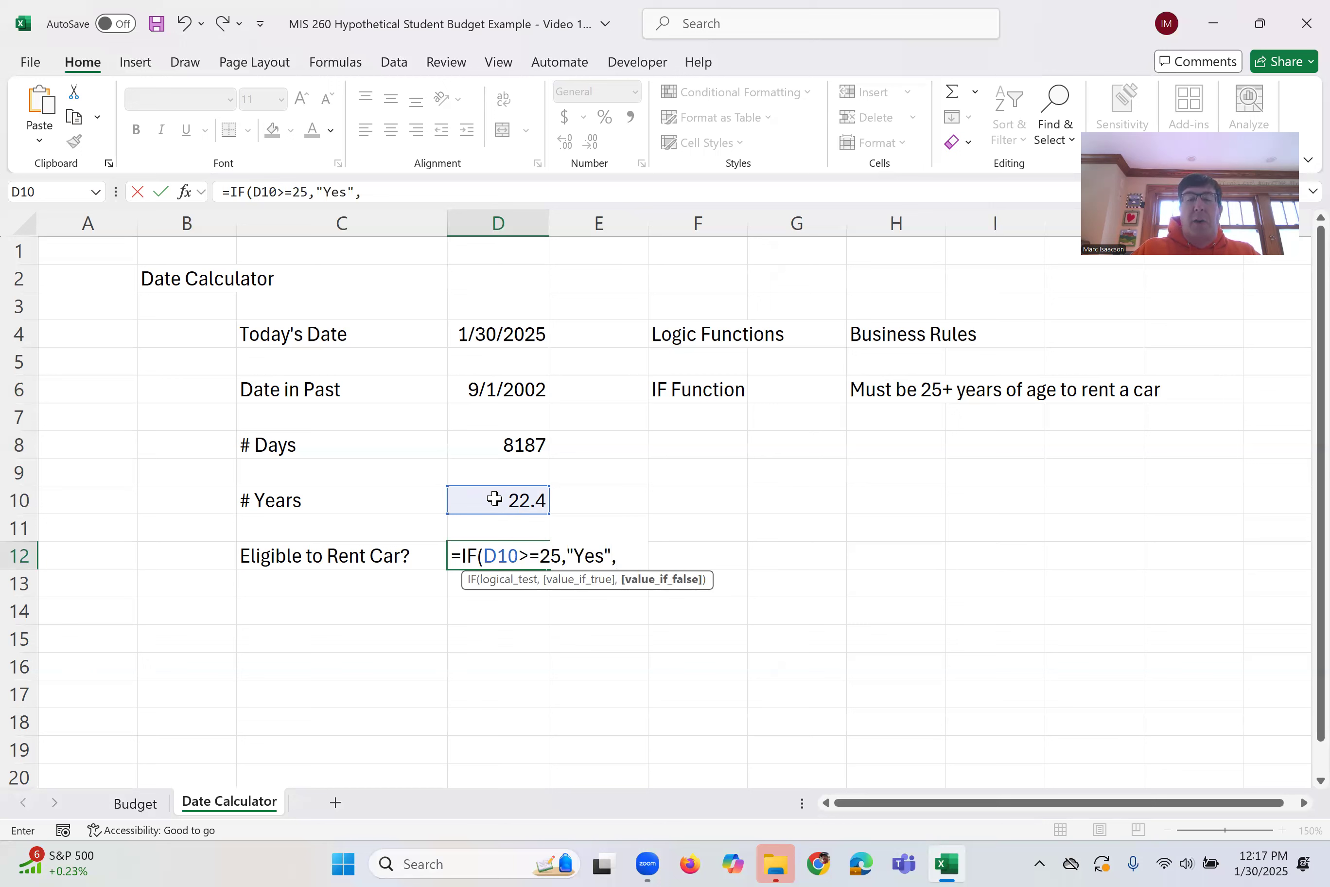
{"action": "type", "text": "\"No\")"}
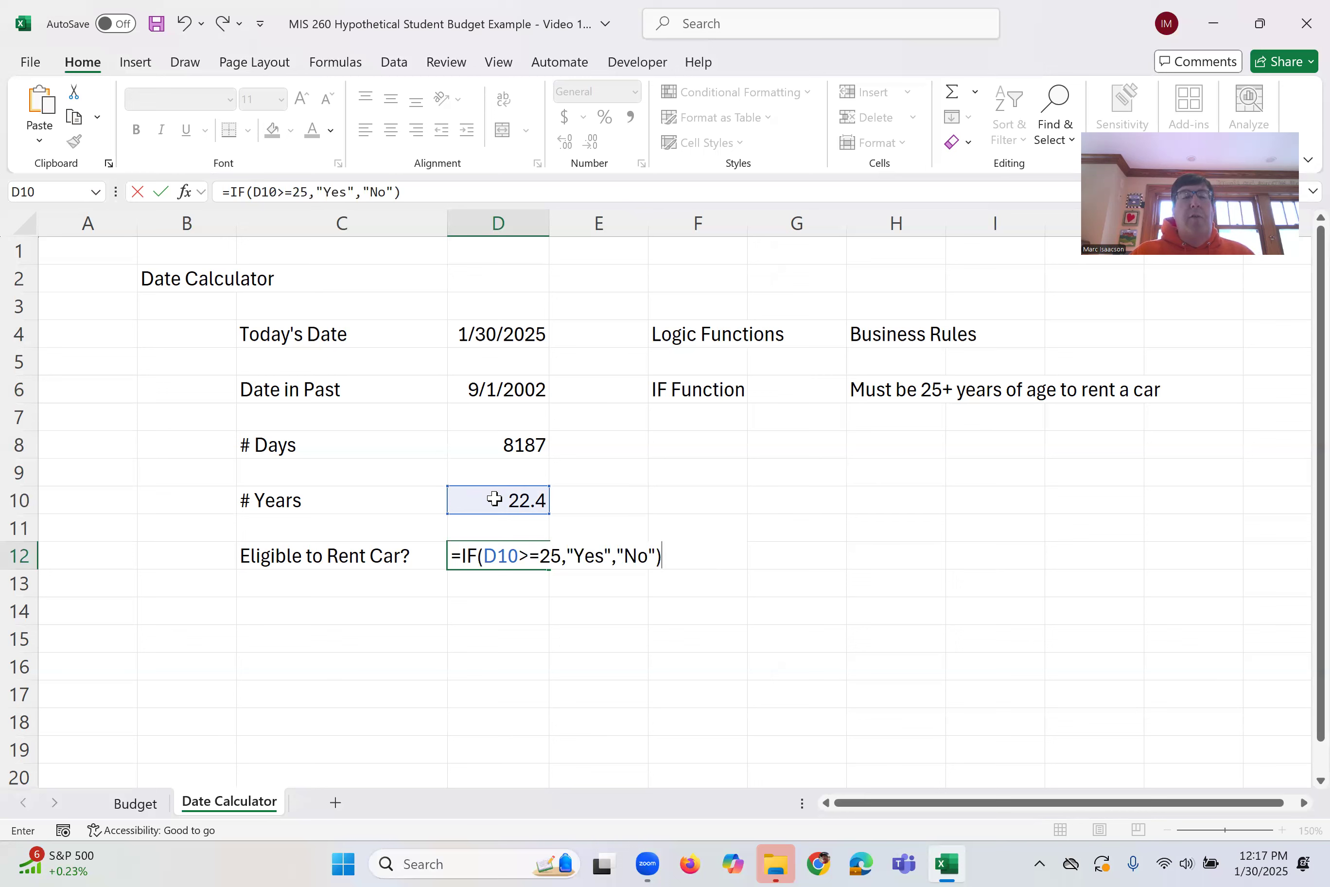
{"action": "key", "text": "Return"}
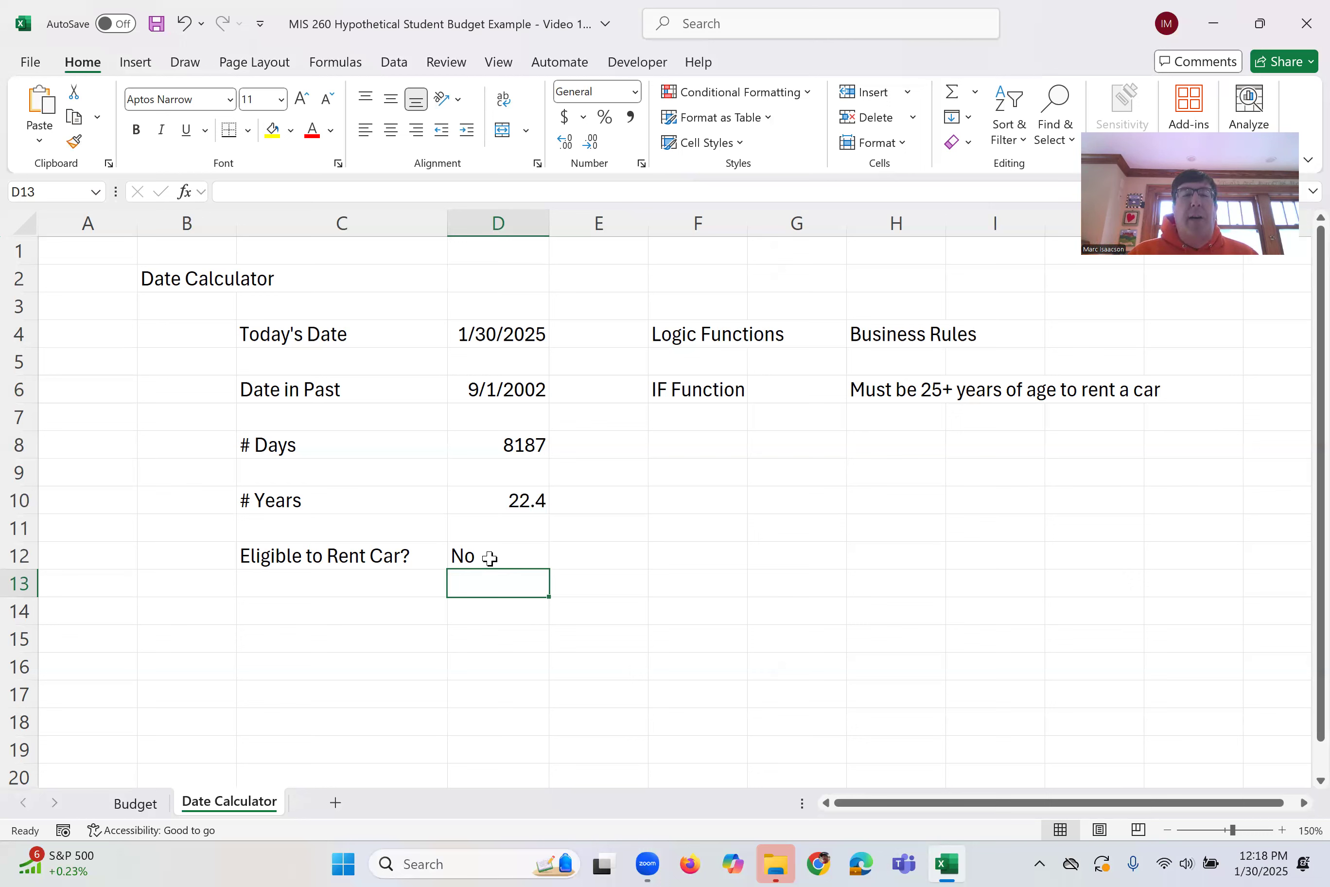
Change the past date in D6 to 8/25/1998
{"action": "left_click", "coordinate": [491, 390]}
{"action": "left_click", "coordinate": [286, 191]}
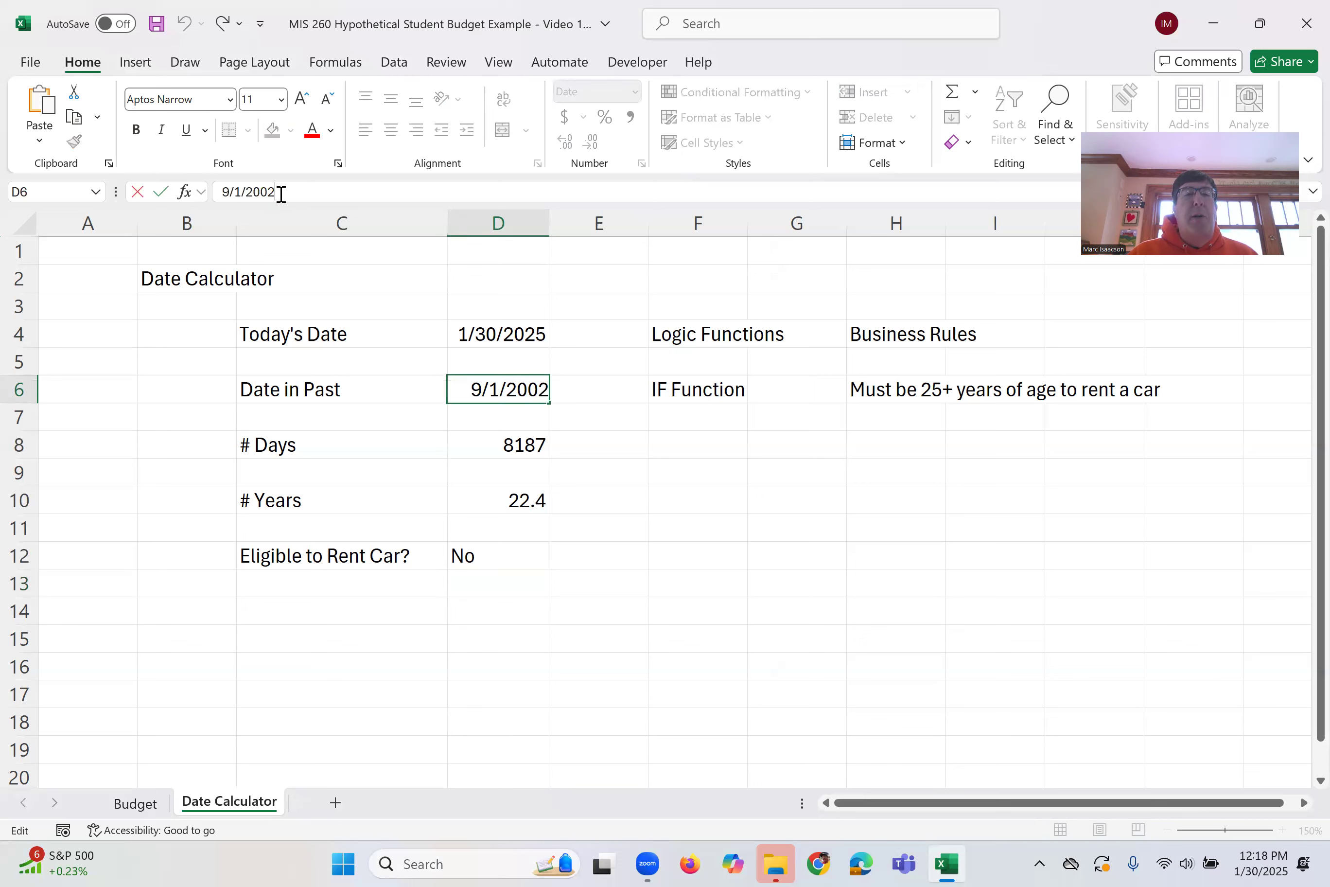
{"action": "triple_click", "coordinate": [220, 195]}
{"action": "type", "text": "8"}
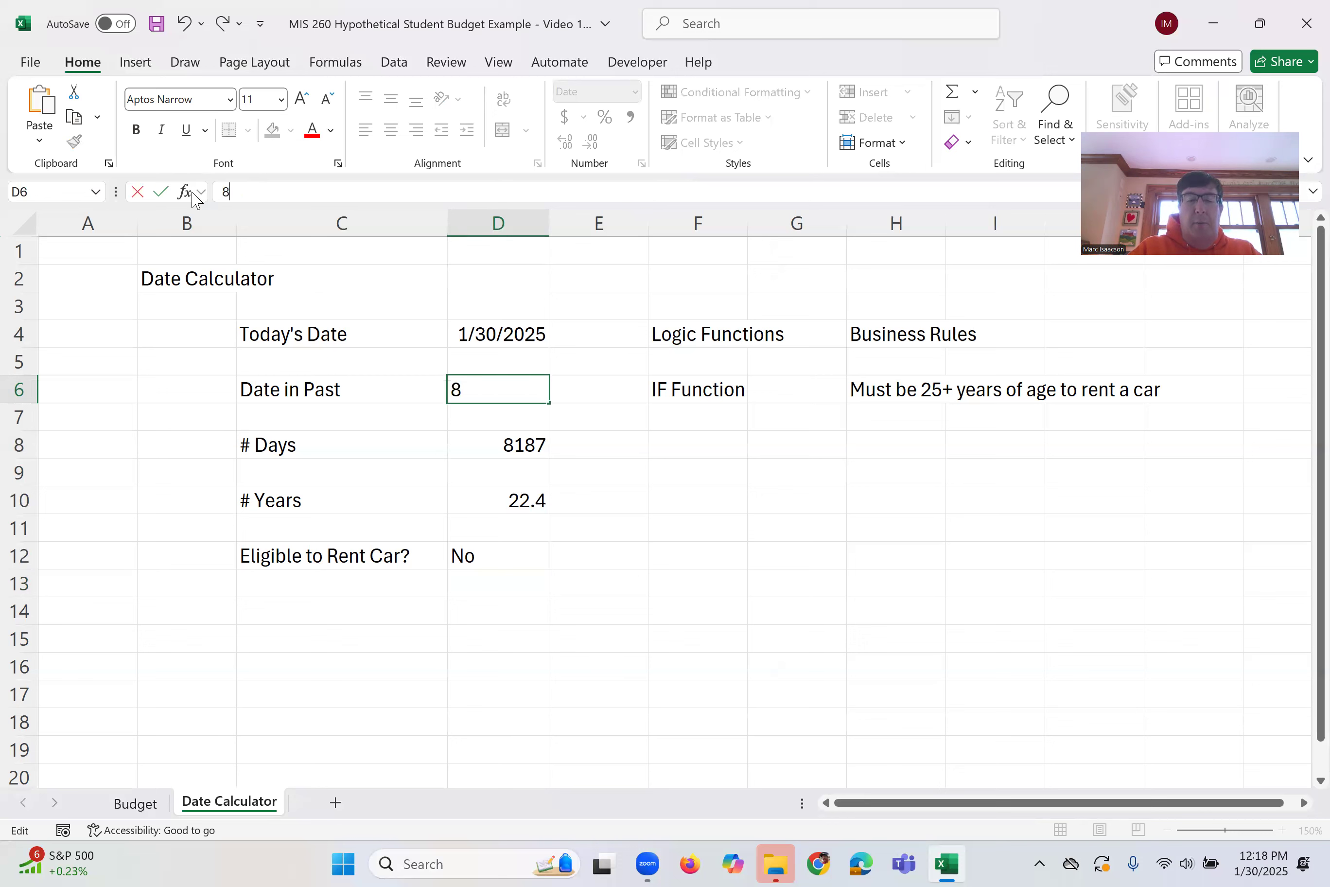
{"action": "type", "text": "/25/1998"}
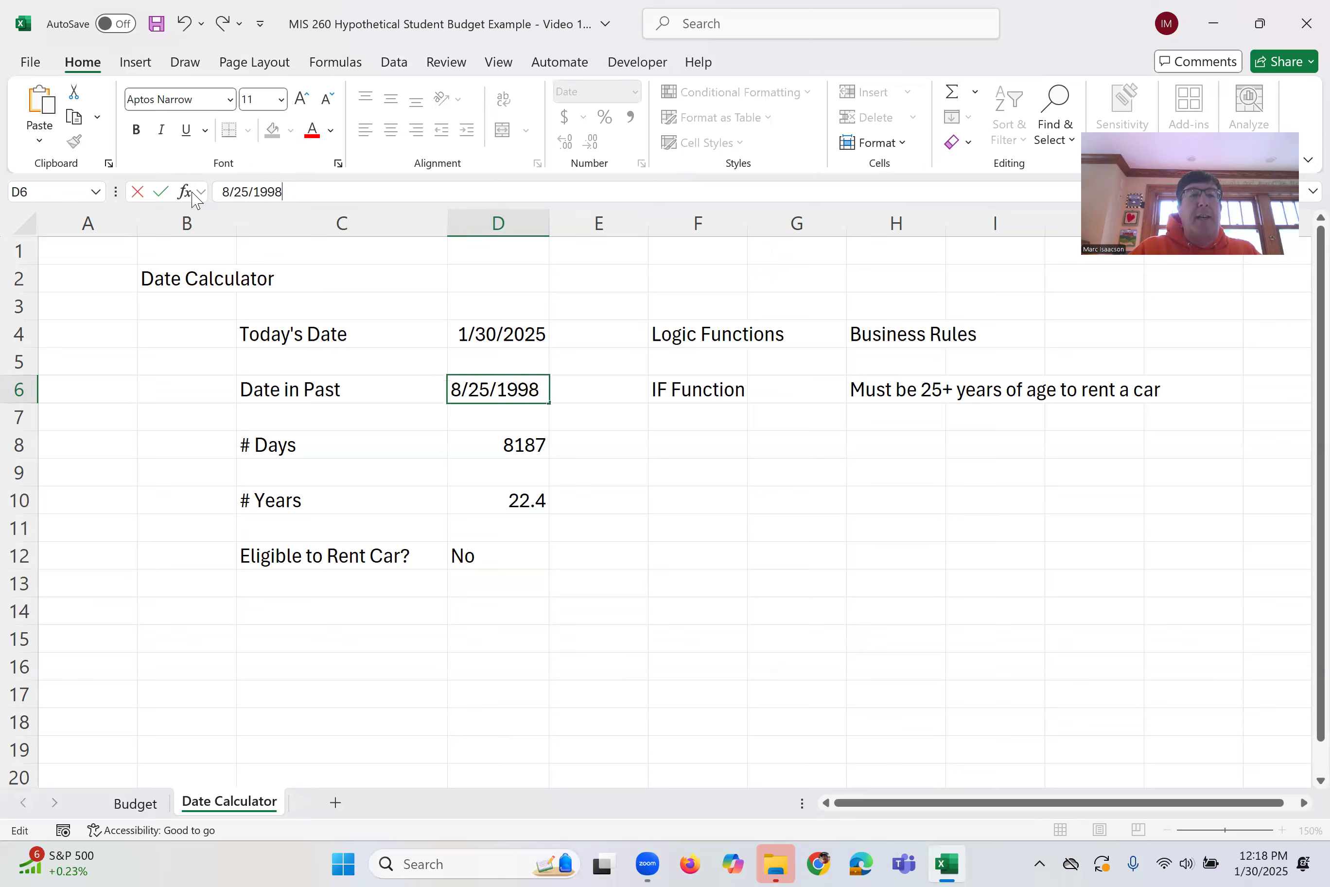
{"action": "key", "text": "Return"}
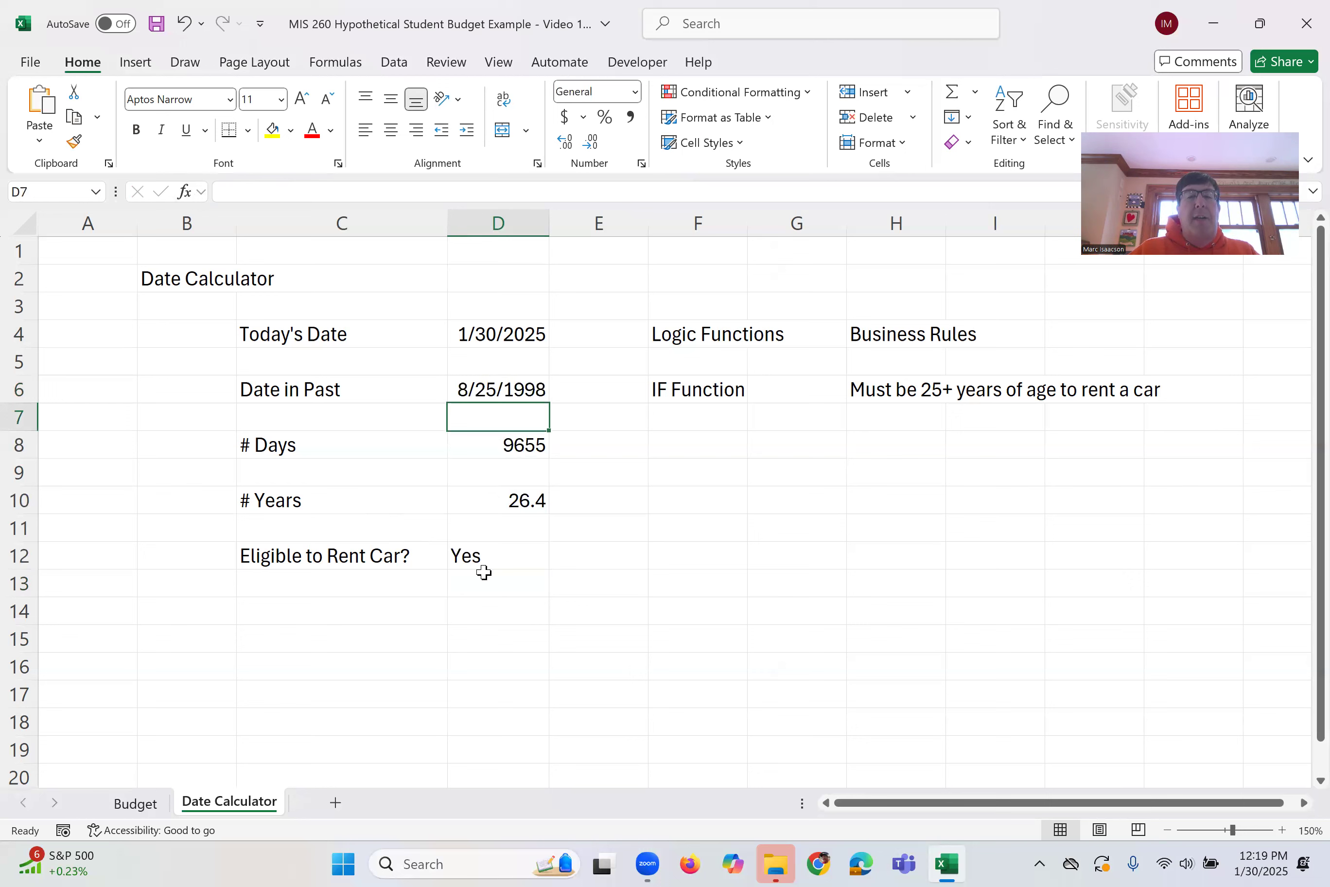
Open the IF formula in D12 for editing to review its arguments, then leave it
{"action": "left_click", "coordinate": [484, 556]}
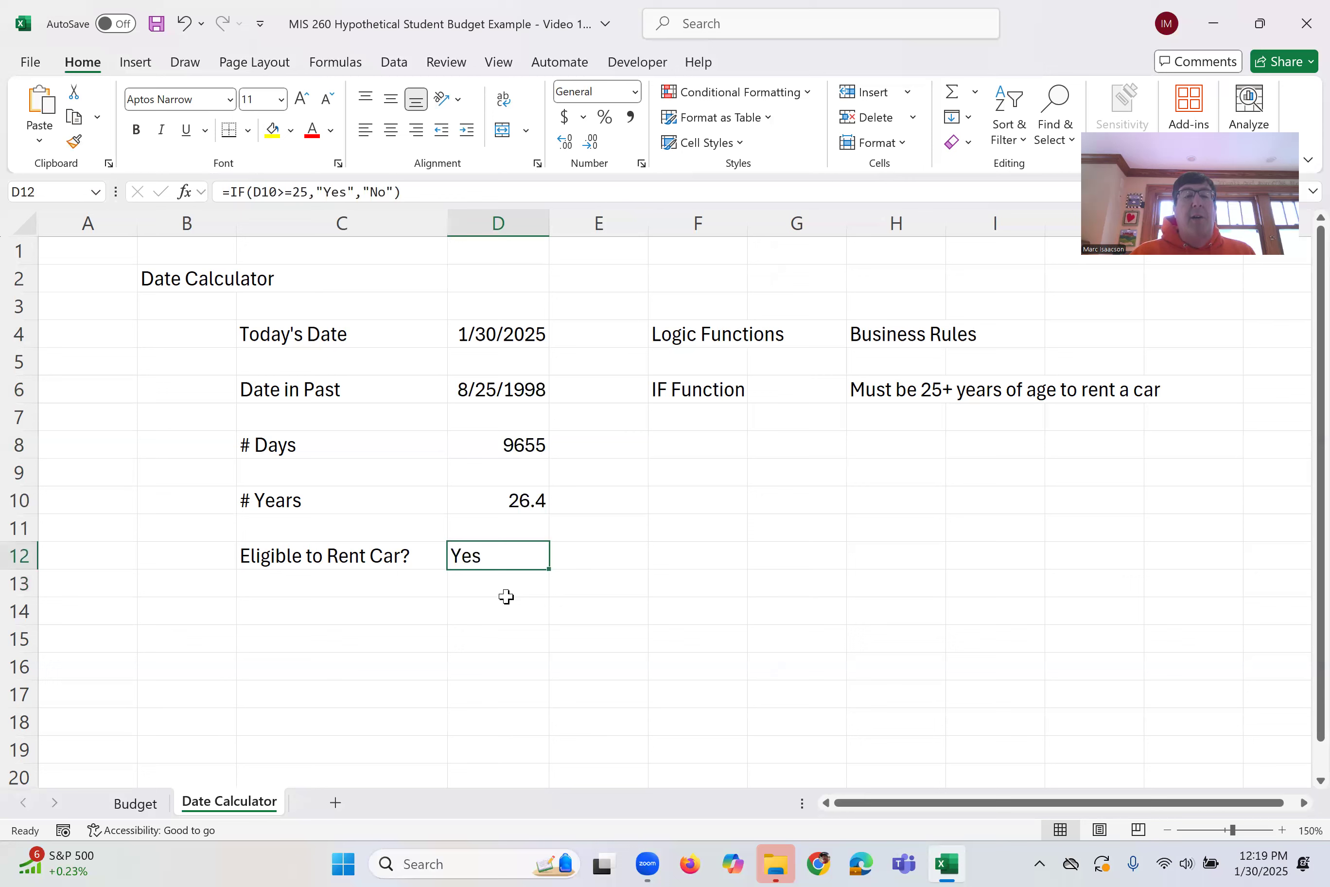
{"action": "double_click", "coordinate": [513, 555]}
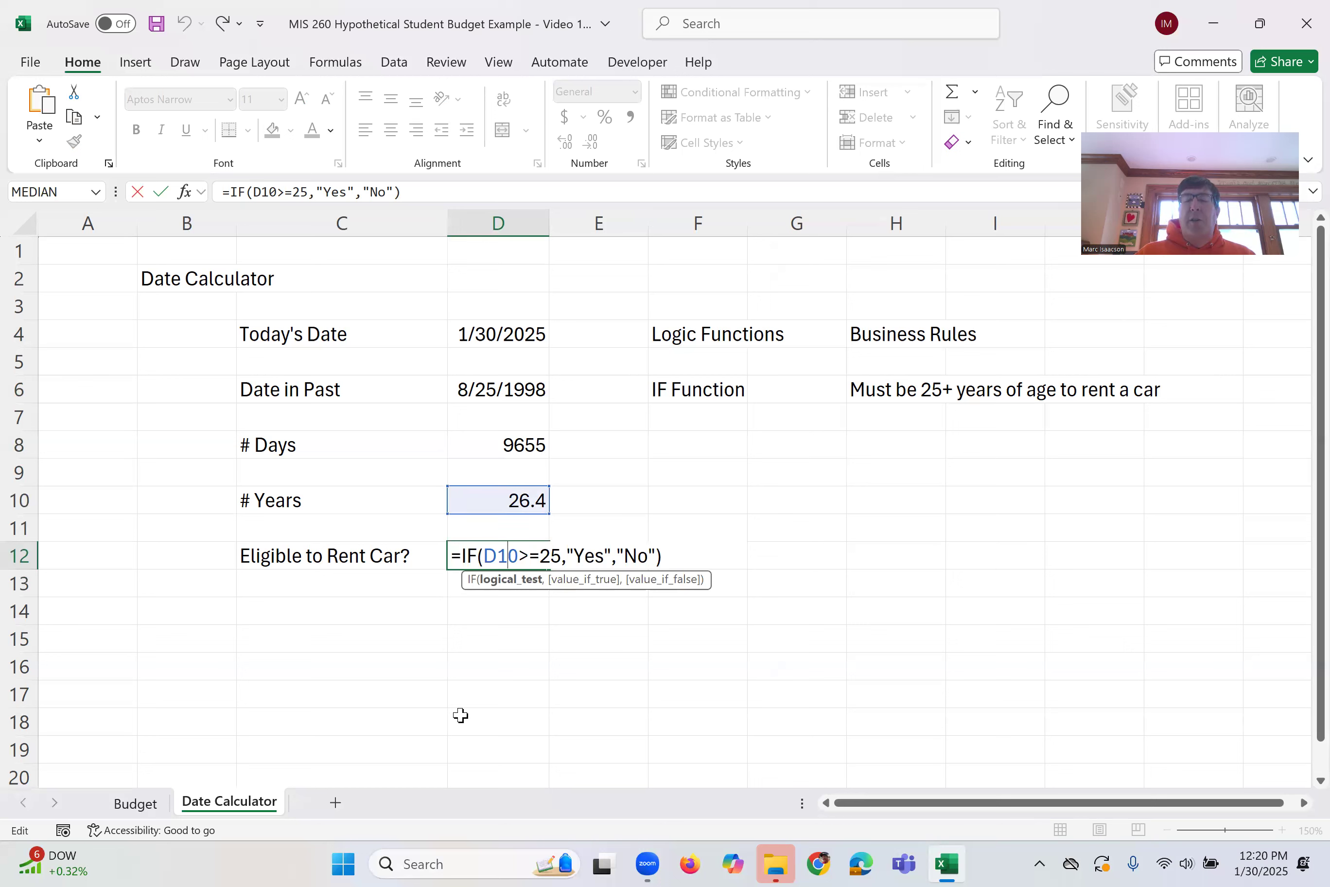
{"action": "key", "text": "Return"}
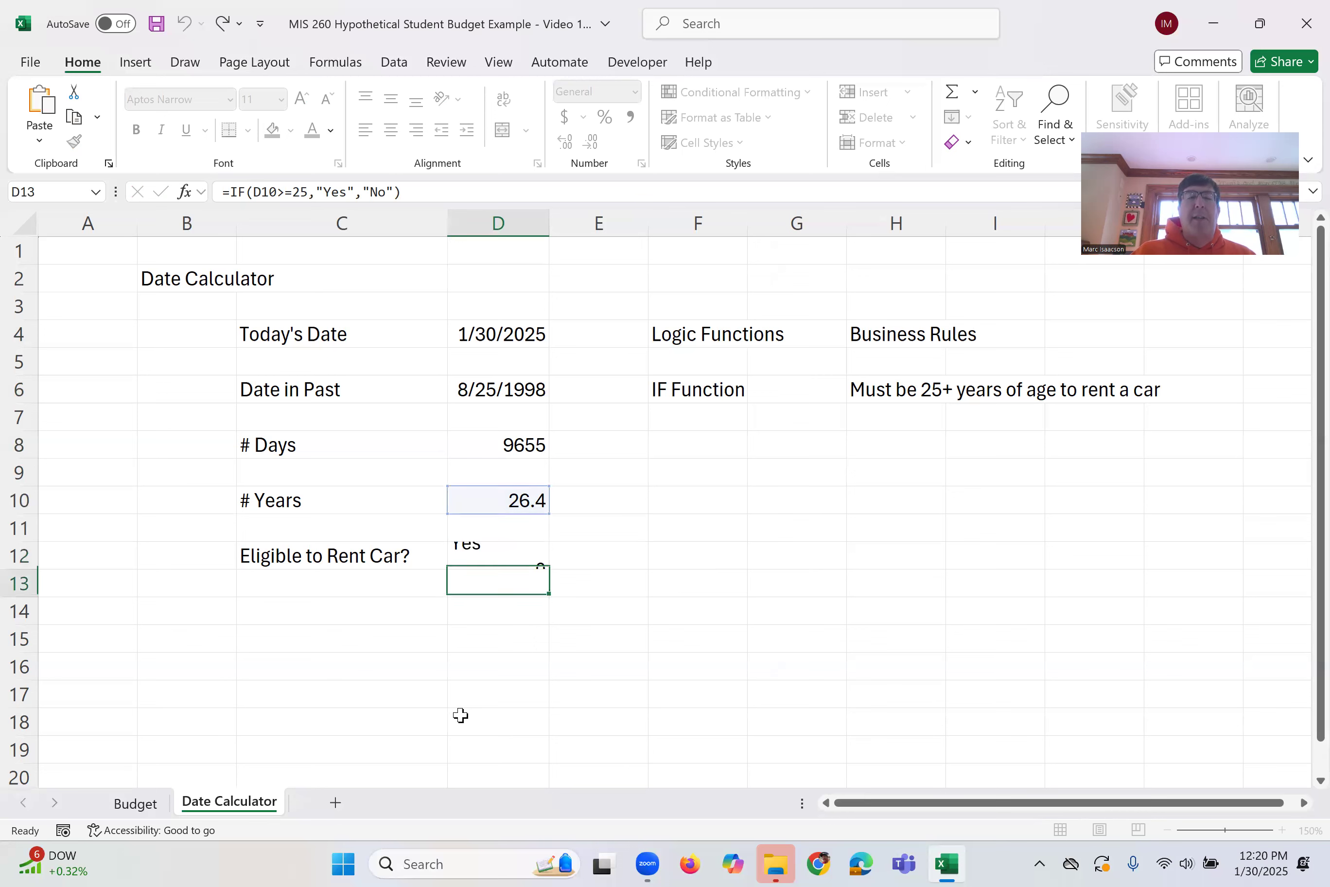